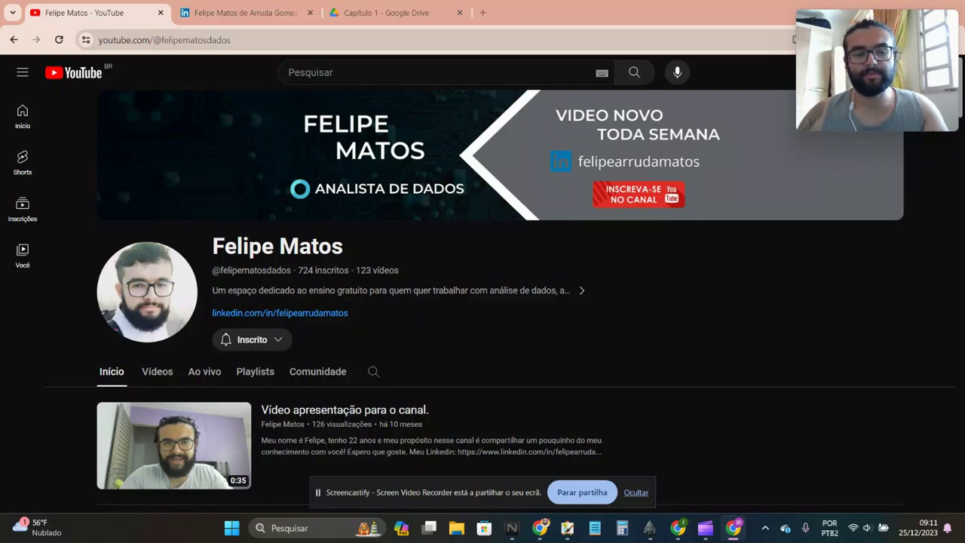
# Dismiss the screen-sharing notice and scroll down through the YouTube channel's playlists
pyautogui.click(638, 494)
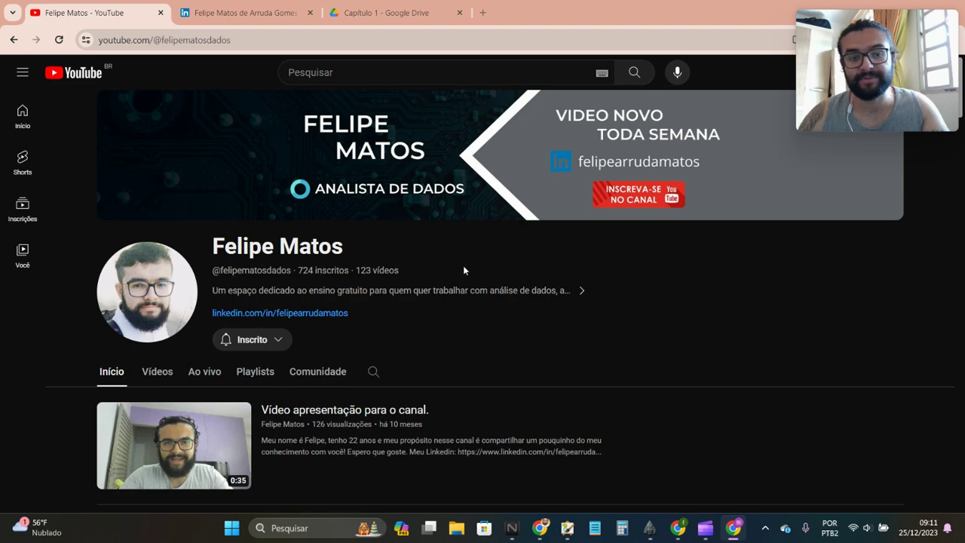
pyautogui.scroll(-4, 463, 271)
pyautogui.scroll(-3, 471, 280)
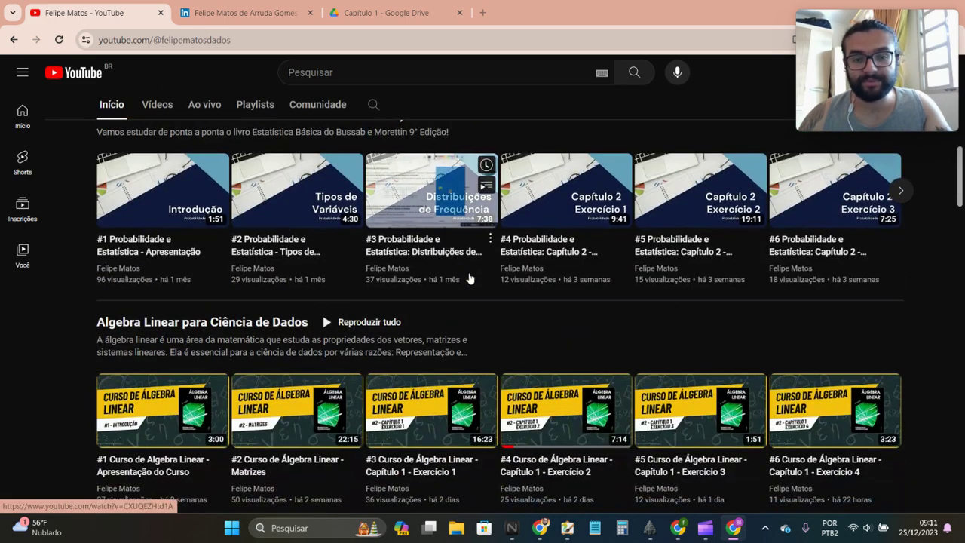
pyautogui.scroll(1, 482, 288)
pyautogui.scroll(-1, 484, 290)
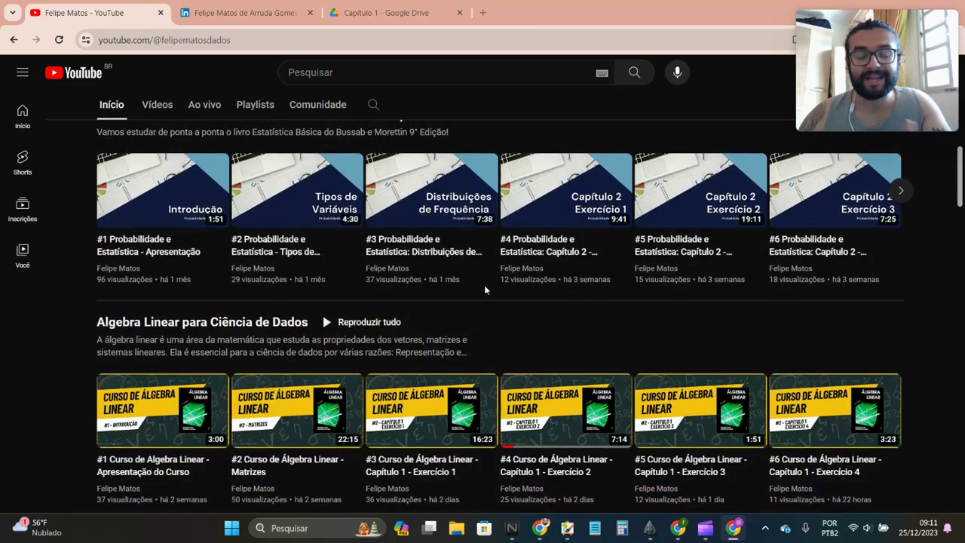
pyautogui.scroll(1, 474, 311)
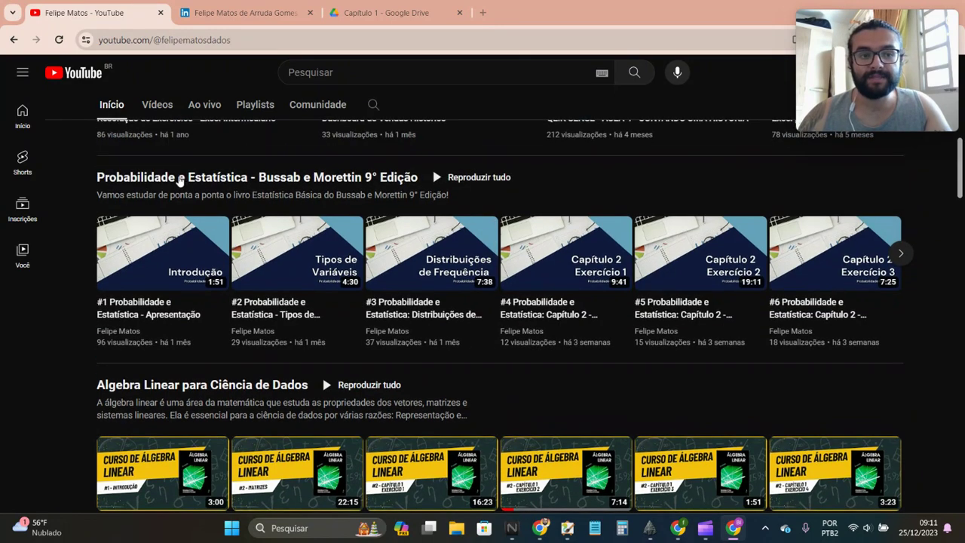
pyautogui.scroll(-3, 543, 279)
pyautogui.scroll(-2, 615, 245)
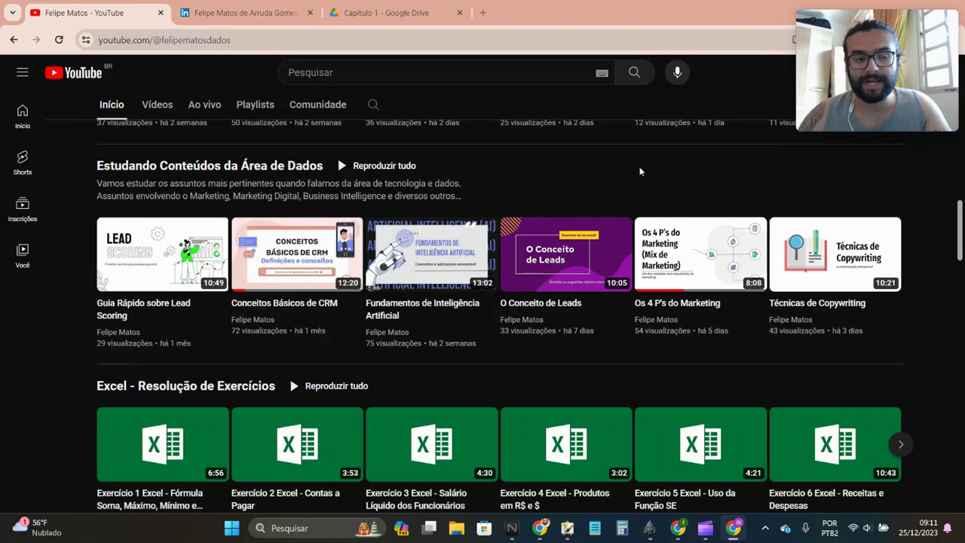
pyautogui.scroll(-2, 614, 173)
pyautogui.scroll(-2, 615, 185)
pyautogui.scroll(-2, 615, 191)
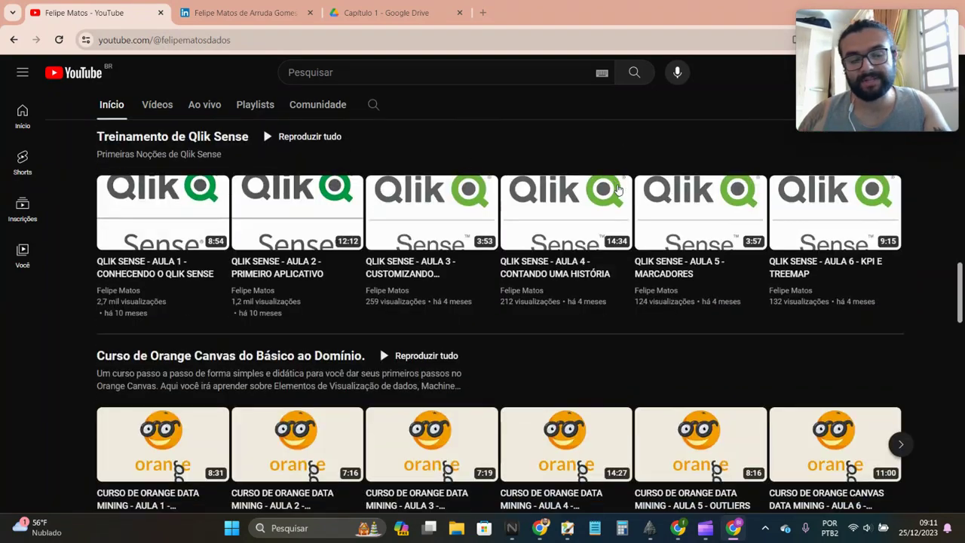
pyautogui.scroll(-1, 610, 194)
pyautogui.scroll(-4, 591, 199)
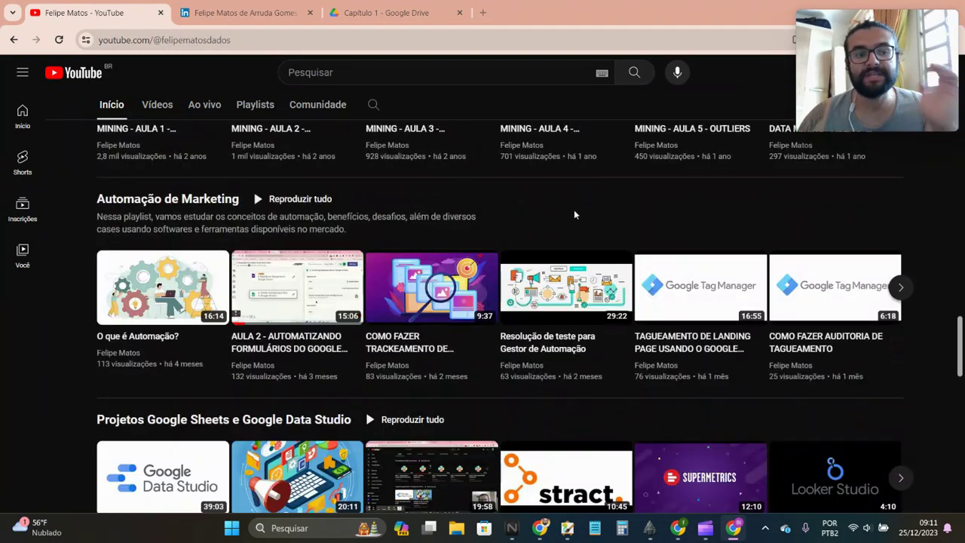
pyautogui.scroll(-2, 584, 217)
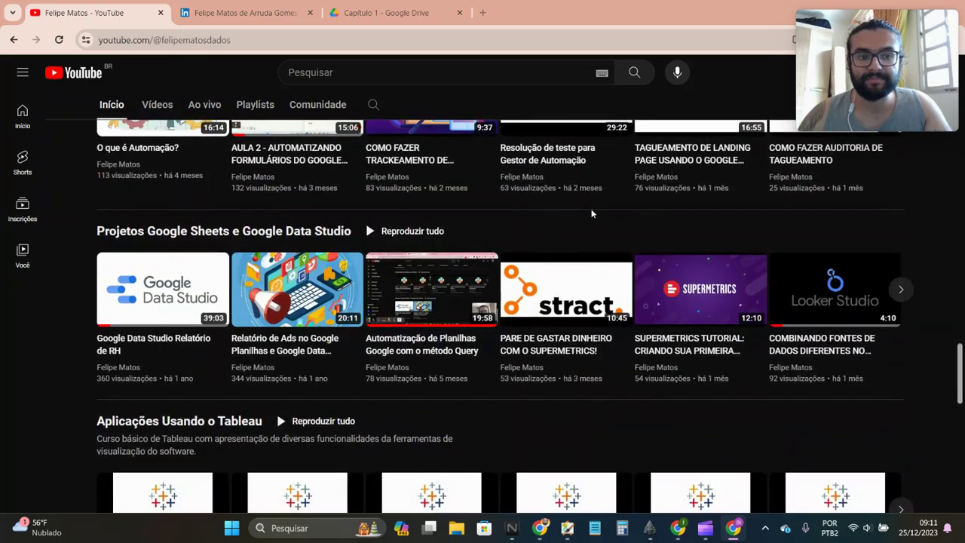
# Scroll back up the channel page and switch to the creator's LinkedIn profile tab
pyautogui.scroll(6, 591, 215)
pyautogui.scroll(8, 746, 248)
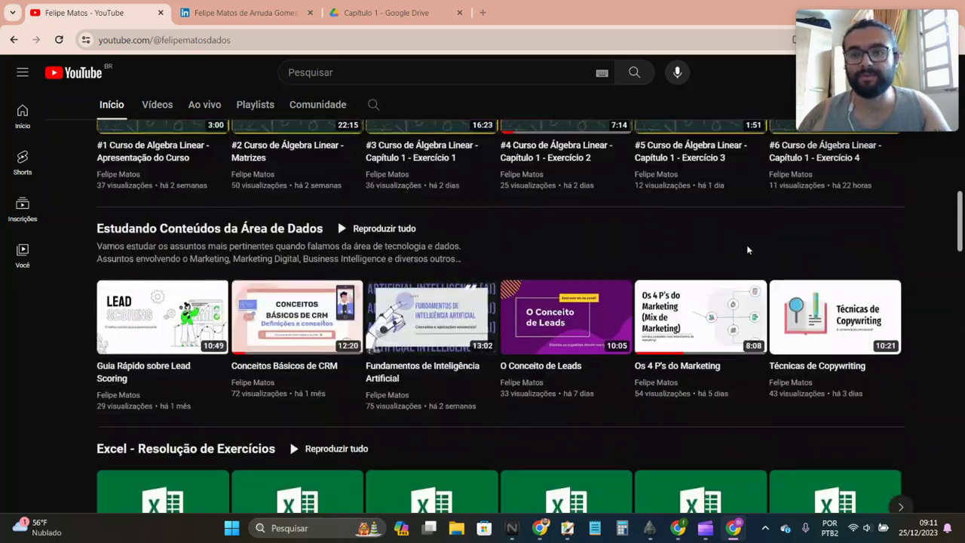
pyautogui.scroll(4, 670, 253)
pyautogui.scroll(8, 663, 249)
pyautogui.scroll(3, 651, 243)
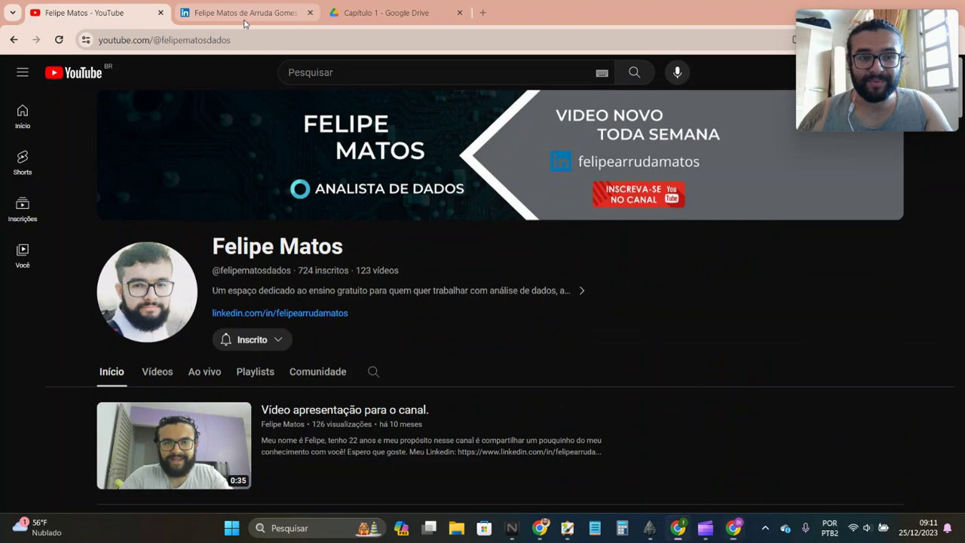
pyautogui.click(244, 21)
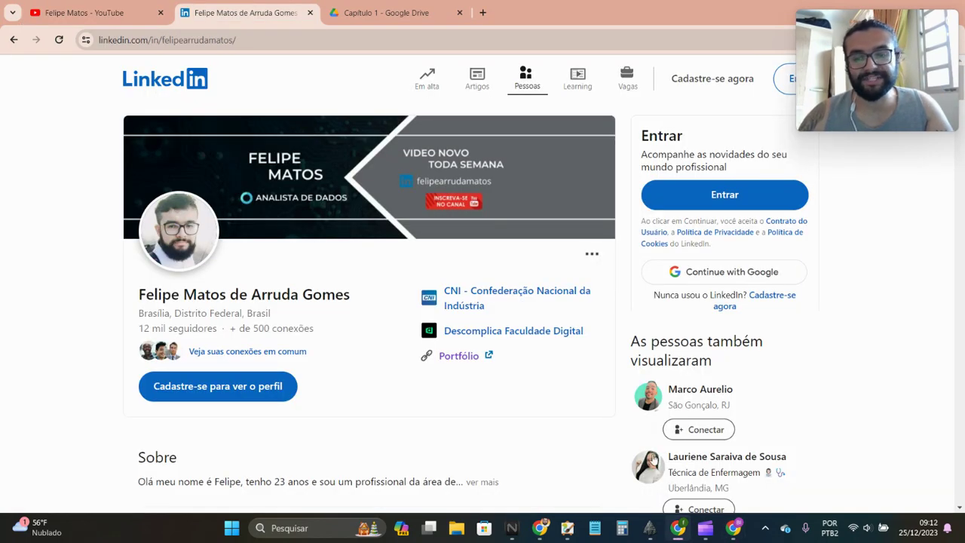
# Bring the exercise 11 statement into view in MyPaint, then switch to the matrices chapter PDF
pyautogui.click(567, 527)
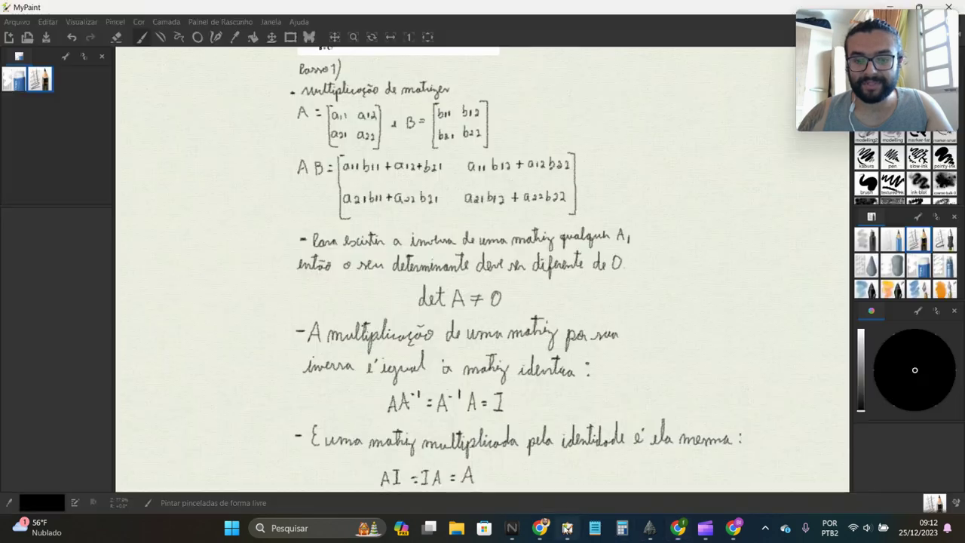
pyautogui.scroll(-2, 551, 289)
pyautogui.scroll(-3, 551, 289)
pyautogui.scroll(3, 551, 289)
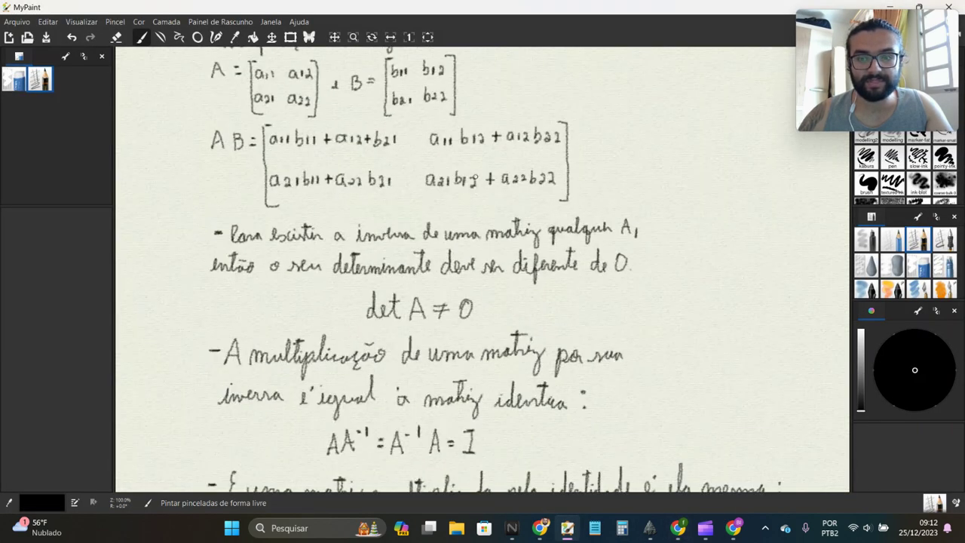
pyautogui.moveTo(527, 317); pyautogui.dragTo(541, 370)
pyautogui.scroll(1, 435, 235)
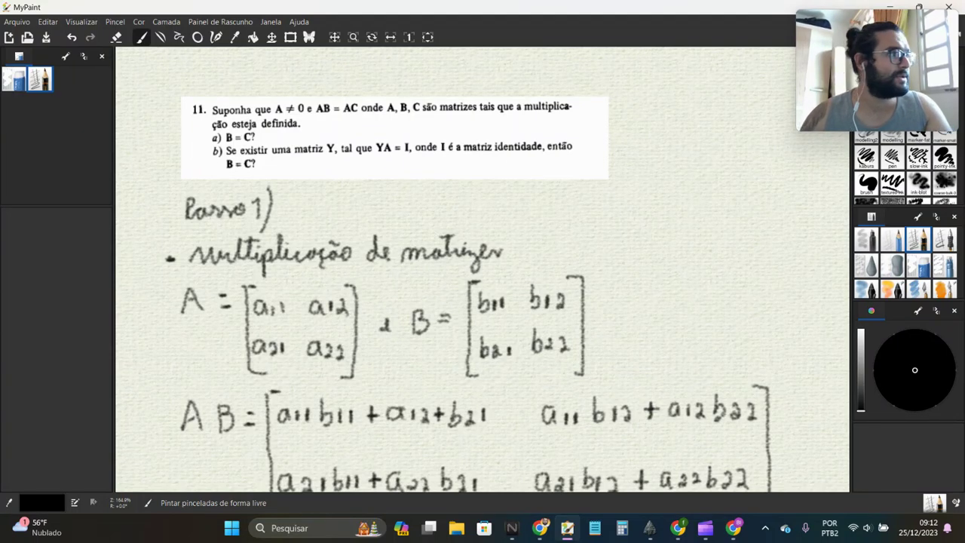
pyautogui.hotkey('alt', 'Tab')
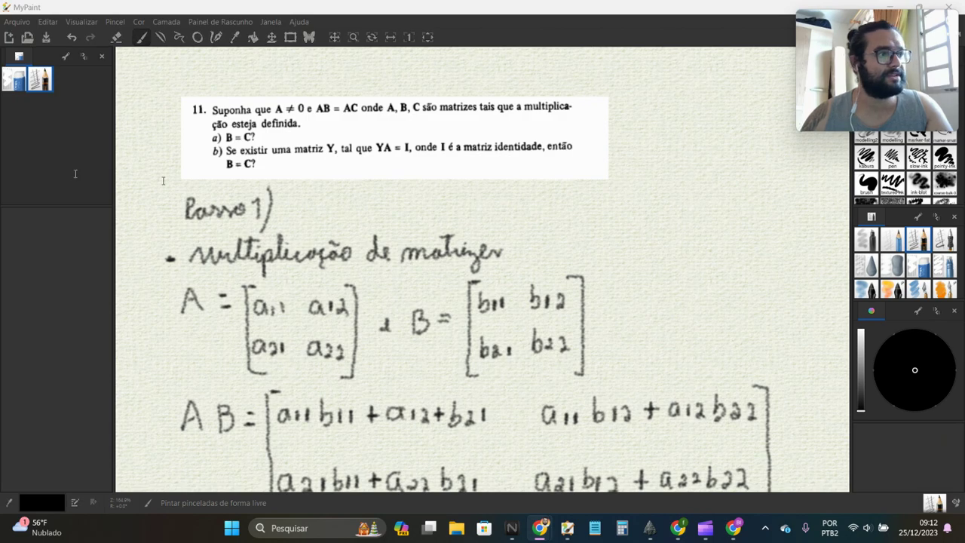
pyautogui.scroll(10, 618, 216)
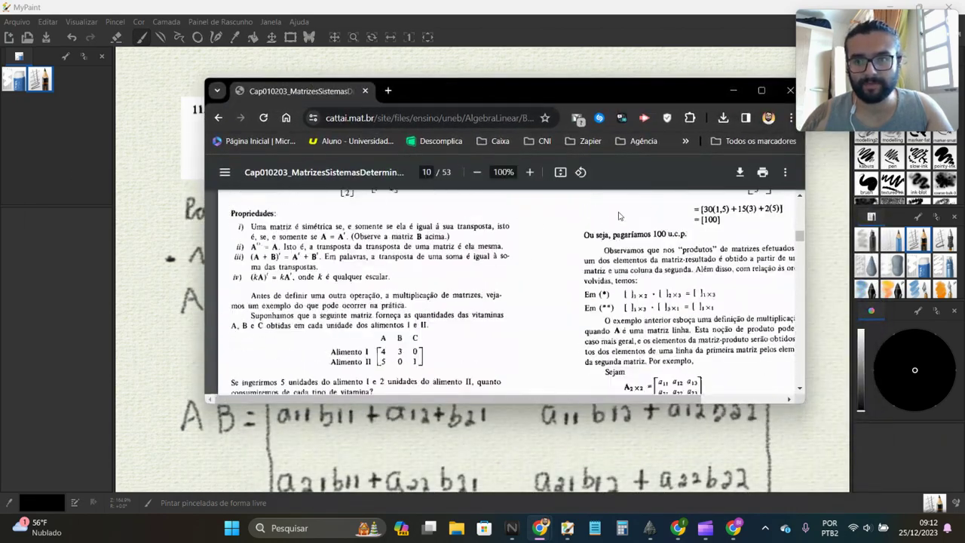
# Scroll the PDF back up to the Álgebra Linear textbook cover on page 1
pyautogui.scroll(5, 618, 216)
pyautogui.scroll(5, 611, 226)
pyautogui.scroll(5, 603, 237)
pyautogui.scroll(5, 590, 259)
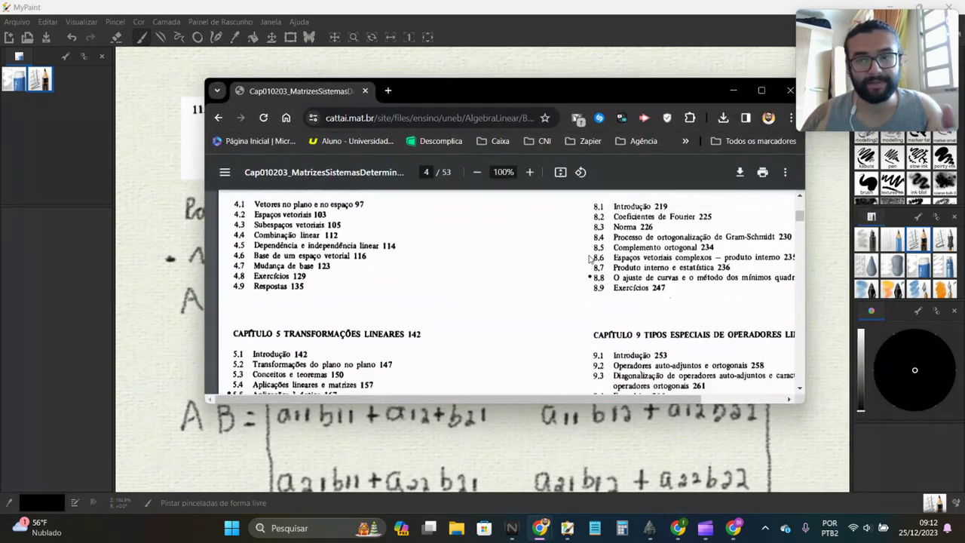
pyautogui.scroll(5, 590, 259)
pyautogui.scroll(5, 590, 259)
pyautogui.scroll(3, 590, 258)
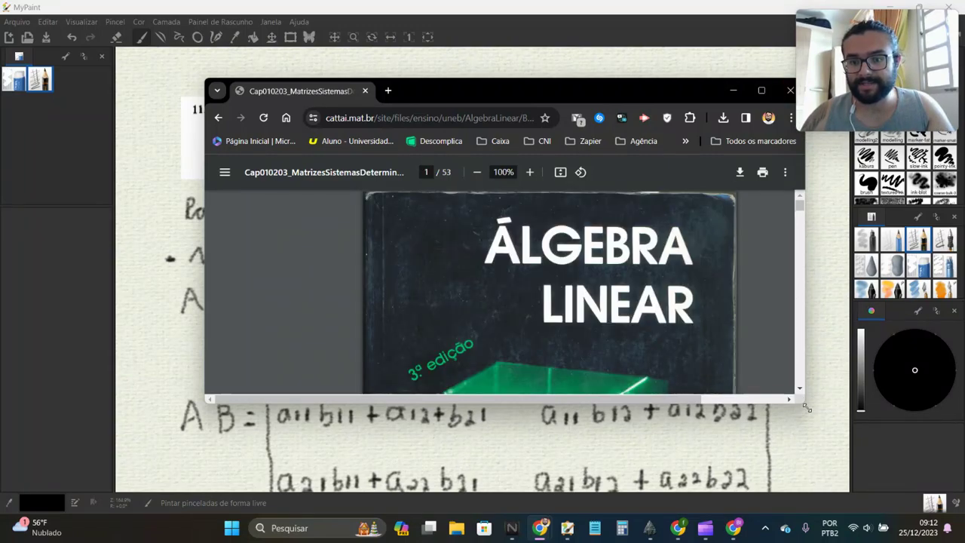
# Enlarge the Chrome window by its corner, then minimize it to return to the MyPaint notes
pyautogui.moveTo(806, 407); pyautogui.dragTo(862, 483)
pyautogui.scroll(-3, 708, 302)
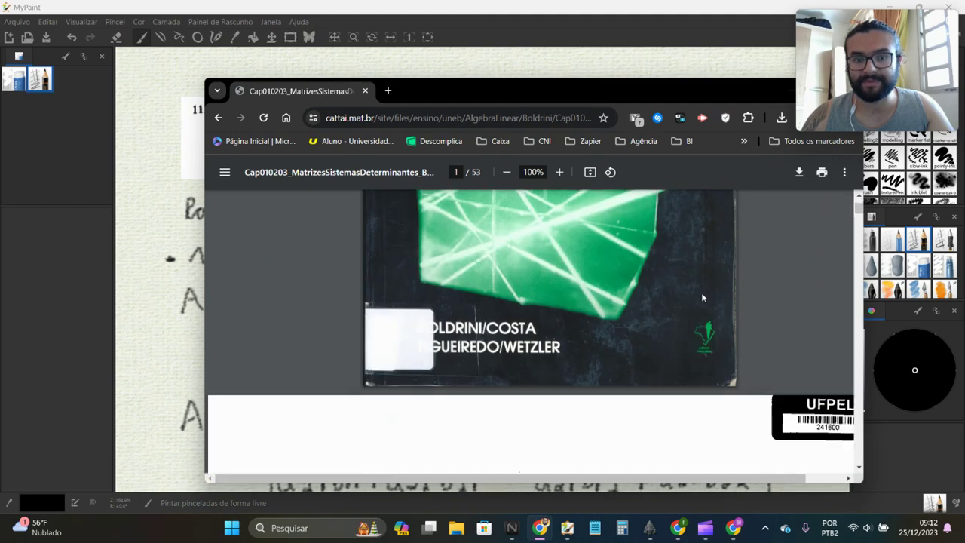
pyautogui.scroll(-2, 701, 298)
pyautogui.click(791, 91)
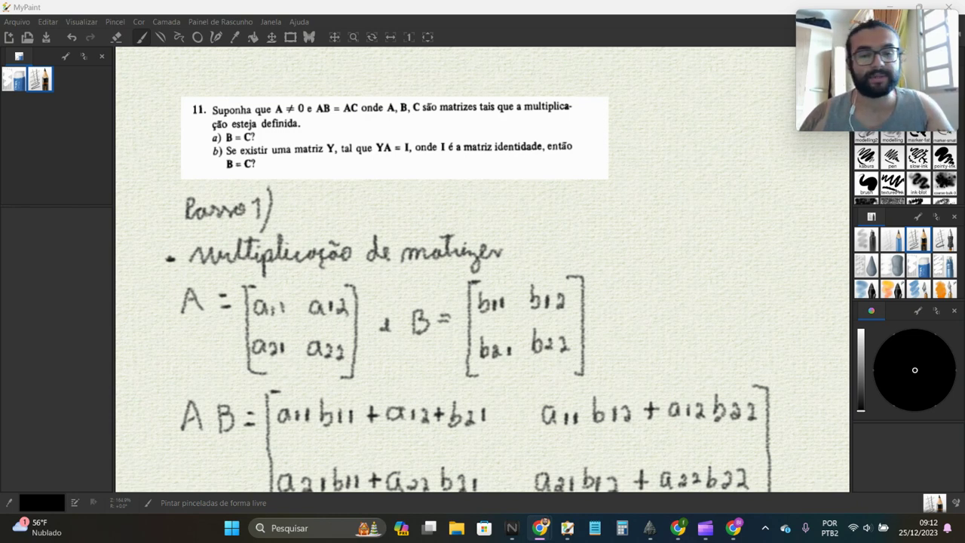
pyautogui.scroll(-2, 347, 265)
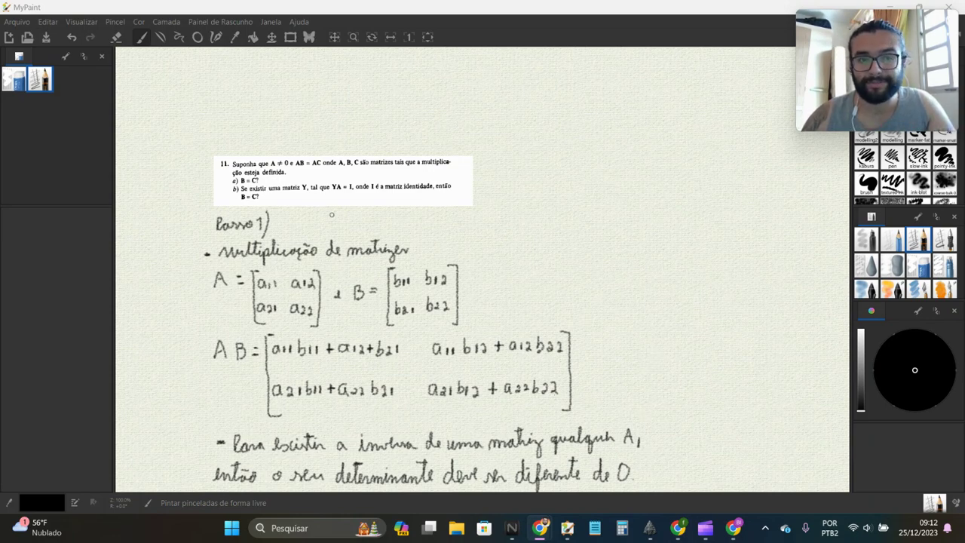
pyautogui.scroll(3, 331, 214)
pyautogui.moveTo(343, 280); pyautogui.dragTo(374, 239)
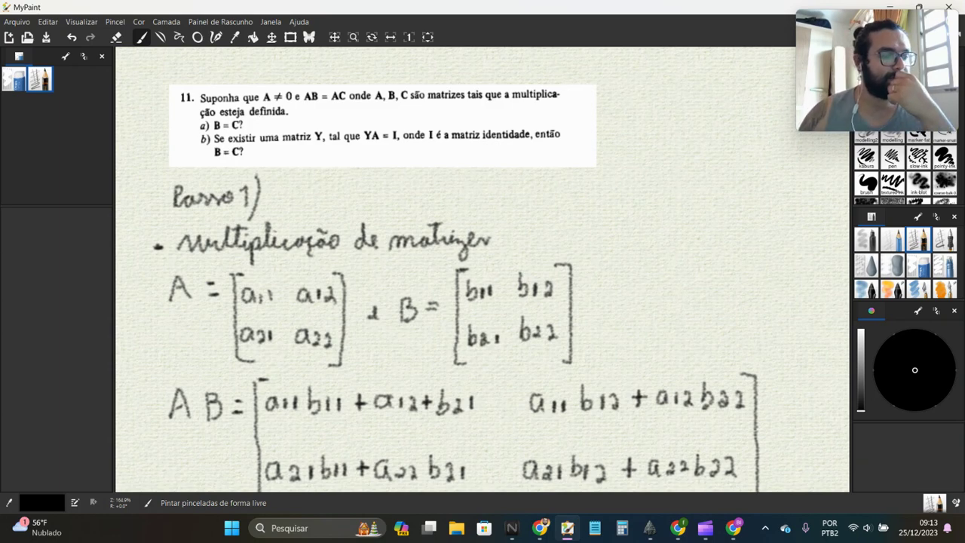
pyautogui.scroll(-3, 422, 282)
# Pan the notes down past the identity rule AI = IA = A to the determinant rules
pyautogui.moveTo(472, 316); pyautogui.dragTo(418, 147)
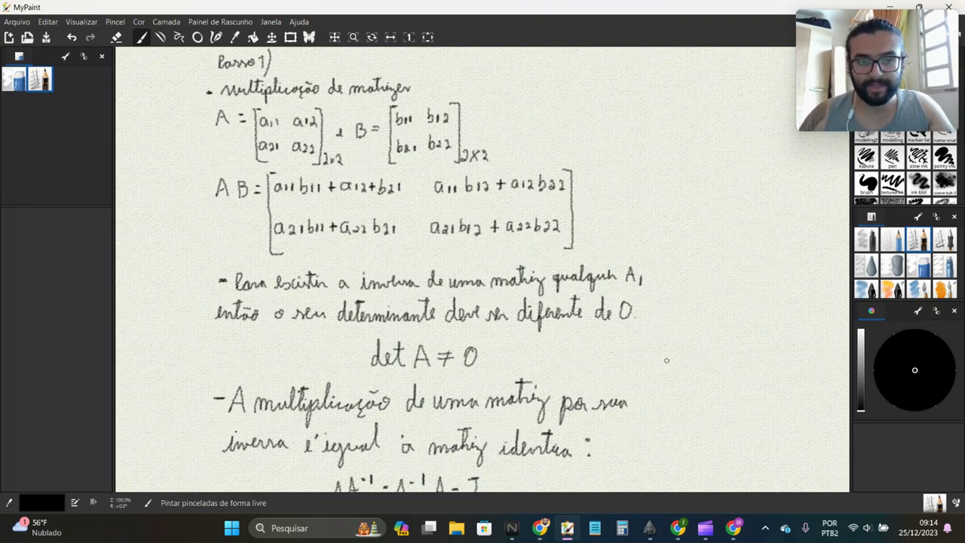
pyautogui.moveTo(668, 357); pyautogui.dragTo(654, 151)
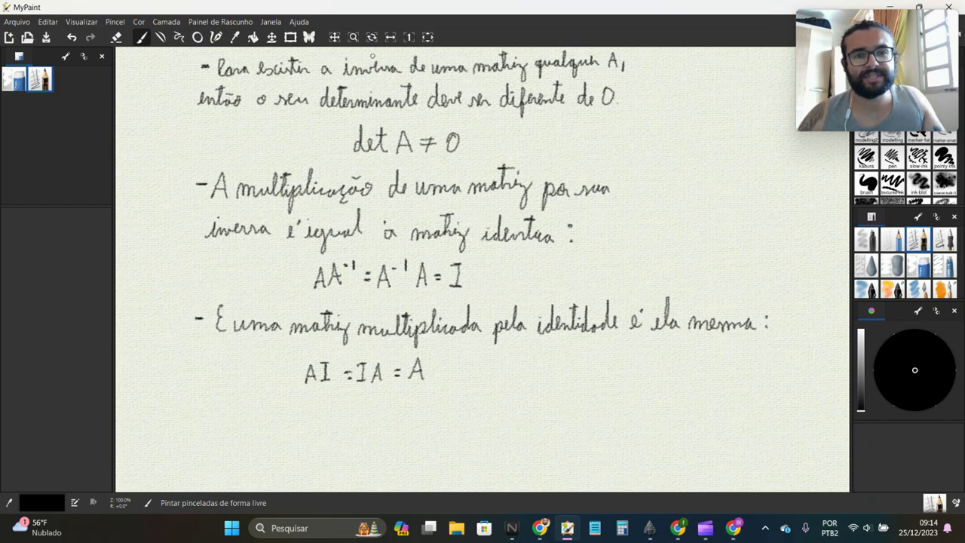
# Nudge the view, then draw and undo boxes around det A ≠ 0 and A⁻¹A = I
pyautogui.click(335, 37)
pyautogui.moveTo(466, 106)
pyautogui.mouseDown()
pyautogui.moveTo(474, 125)
pyautogui.moveTo(473, 116)
pyautogui.mouseUp()
pyautogui.press('b')
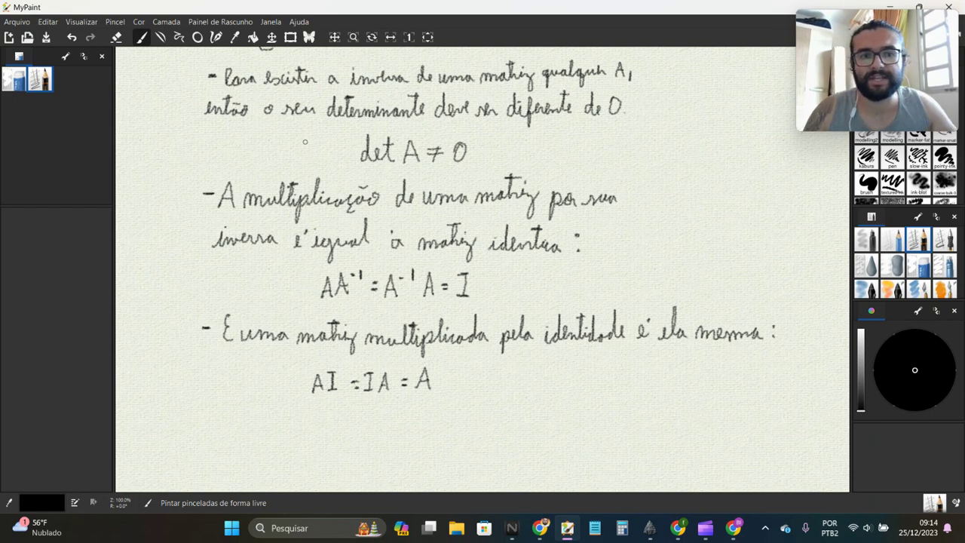
pyautogui.moveTo(354, 125)
pyautogui.mouseDown()
pyautogui.moveTo(353, 171)
pyautogui.moveTo(406, 172)
pyautogui.mouseUp()
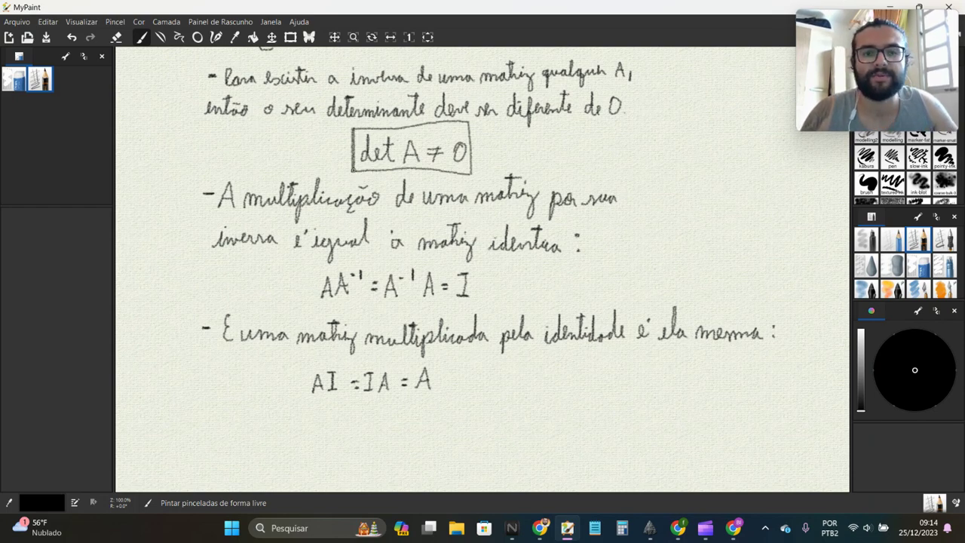
pyautogui.hotkey('ctrl', 'z')
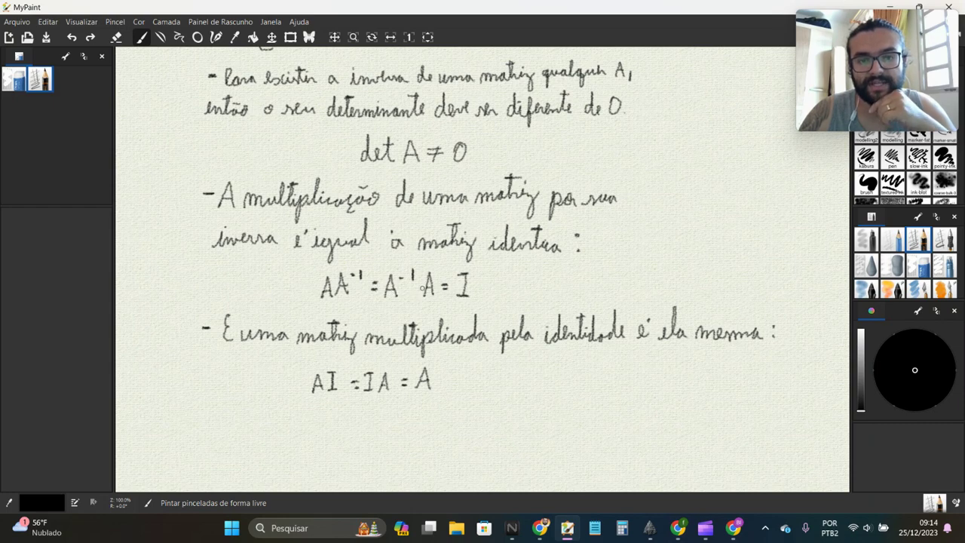
pyautogui.moveTo(382, 261)
pyautogui.mouseDown()
pyautogui.moveTo(382, 311)
pyautogui.moveTo(430, 260)
pyautogui.moveTo(480, 265)
pyautogui.moveTo(467, 309)
pyautogui.moveTo(382, 307)
pyautogui.mouseUp()
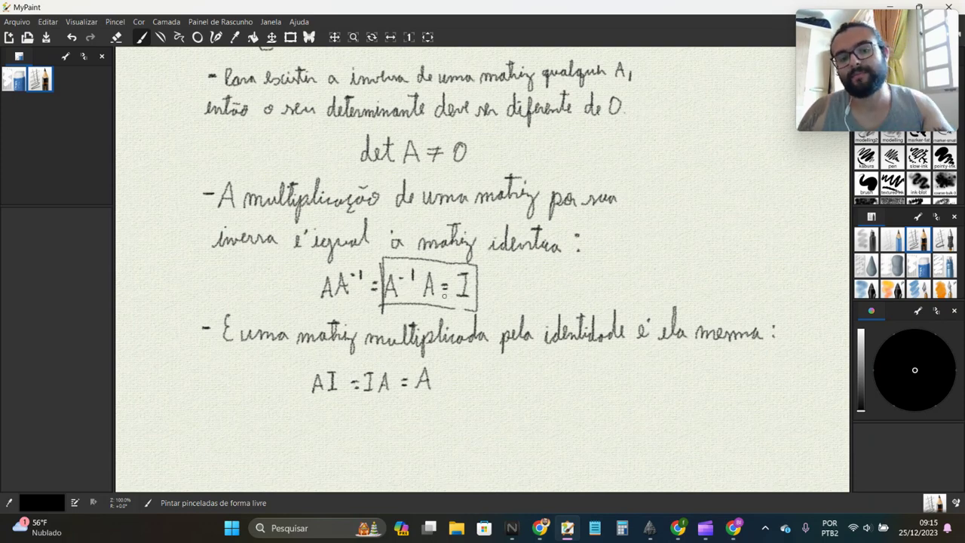
pyautogui.hotkey('ctrl', 'z')
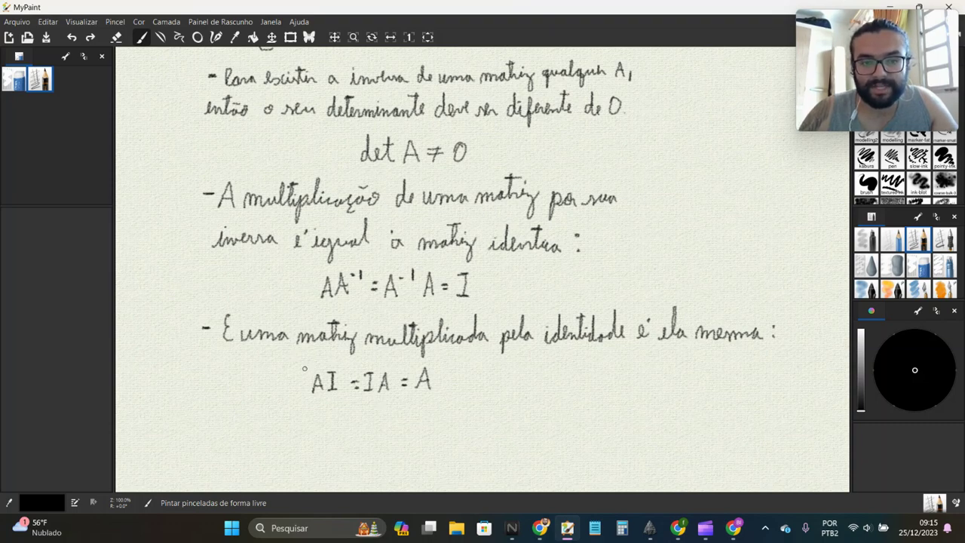
# Box AI, IA and A, undo those boxes, and zoom out to about 60%
pyautogui.moveTo(303, 367)
pyautogui.mouseDown()
pyautogui.moveTo(300, 410)
pyautogui.moveTo(344, 362)
pyautogui.moveTo(340, 410)
pyautogui.moveTo(300, 411)
pyautogui.mouseUp()
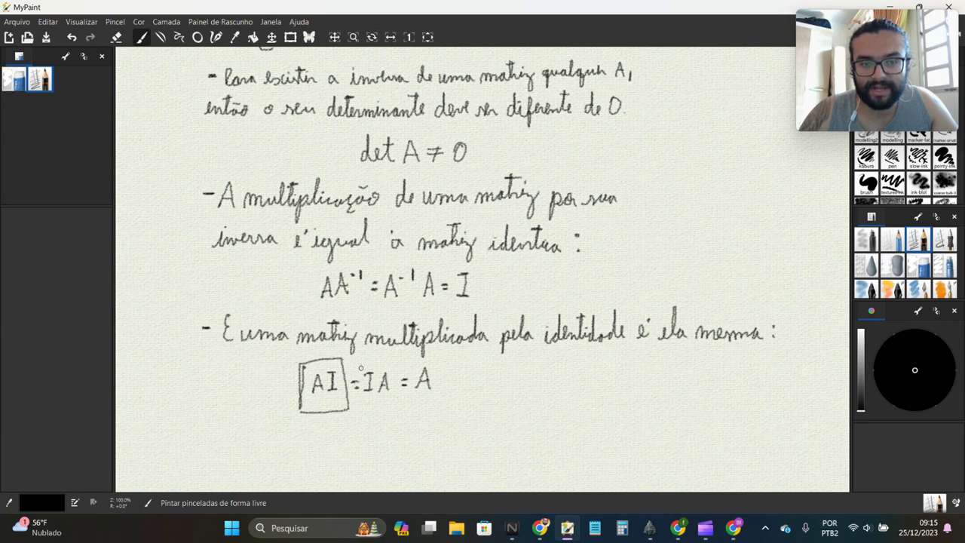
pyautogui.moveTo(360, 367)
pyautogui.mouseDown()
pyautogui.moveTo(362, 417)
pyautogui.moveTo(397, 419)
pyautogui.moveTo(362, 418)
pyautogui.mouseUp()
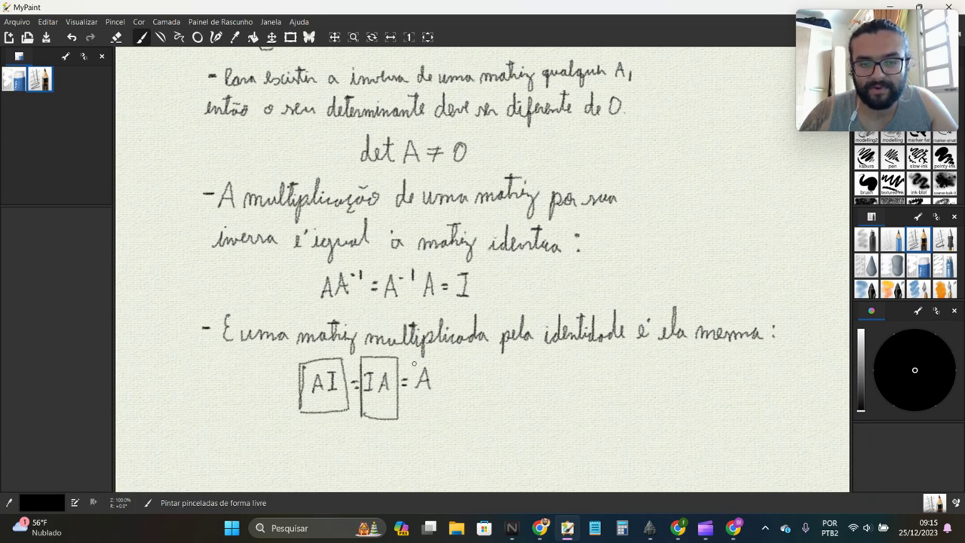
pyautogui.moveTo(414, 363)
pyautogui.mouseDown()
pyautogui.moveTo(410, 415)
pyautogui.moveTo(449, 416)
pyautogui.moveTo(426, 408)
pyautogui.mouseUp()
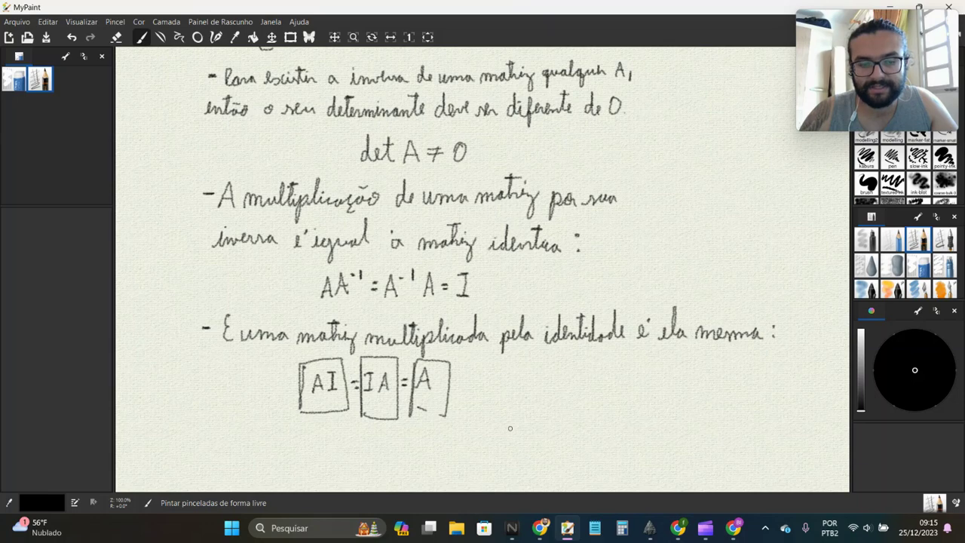
pyautogui.hotkey('ctrl', 'z')
pyautogui.hotkey('ctrl', 'z')
pyautogui.hotkey('ctrl', 'z')
pyautogui.hotkey('ctrl', 'z')
pyautogui.hotkey('ctrl', 'z')
pyautogui.hotkey('ctrl', 'z')
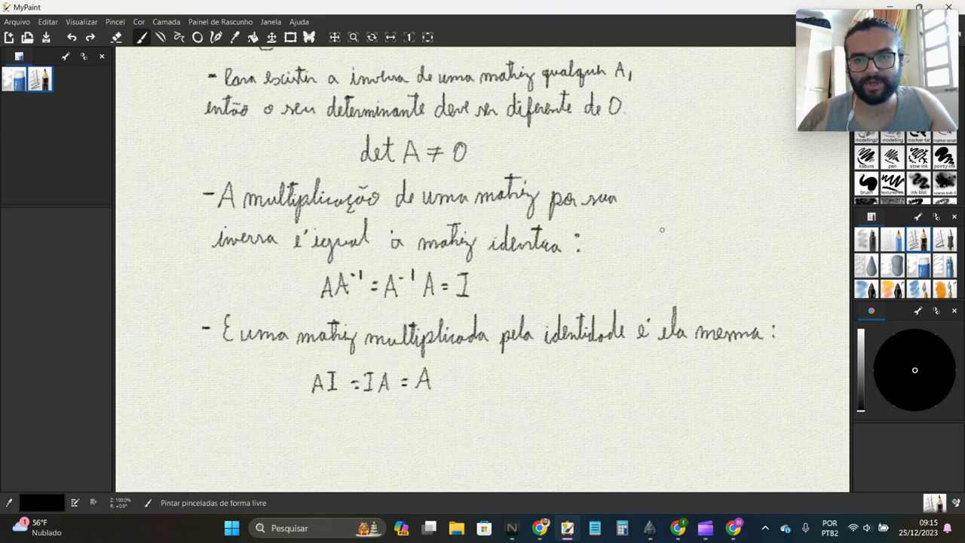
pyautogui.scroll(3, 511, 370)
pyautogui.scroll(-3, 498, 226)
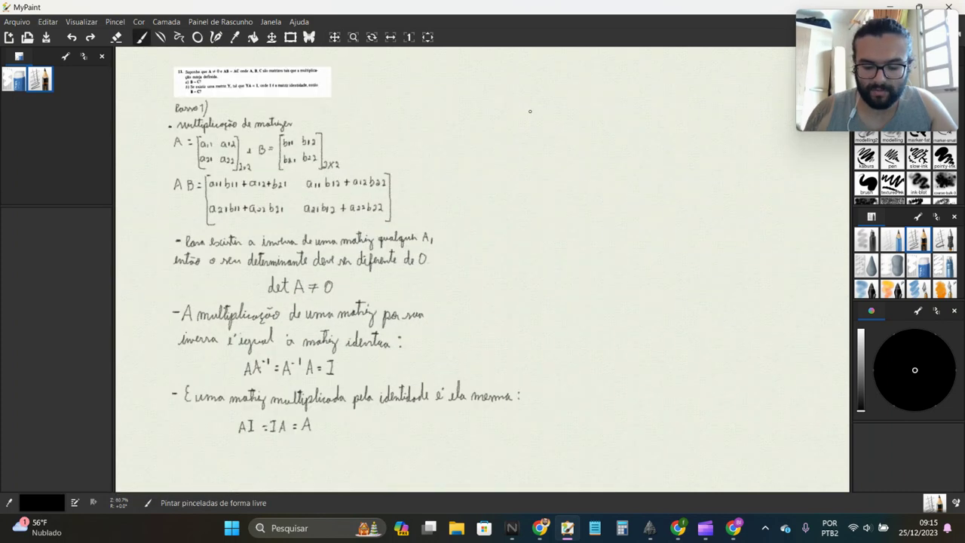
# Write the 'Passo 2)' heading with AB = AC, undoing a wrongly written B
pyautogui.moveTo(542, 99)
pyautogui.mouseDown()
pyautogui.moveTo(543, 119)
pyautogui.moveTo(602, 131)
pyautogui.mouseUp()
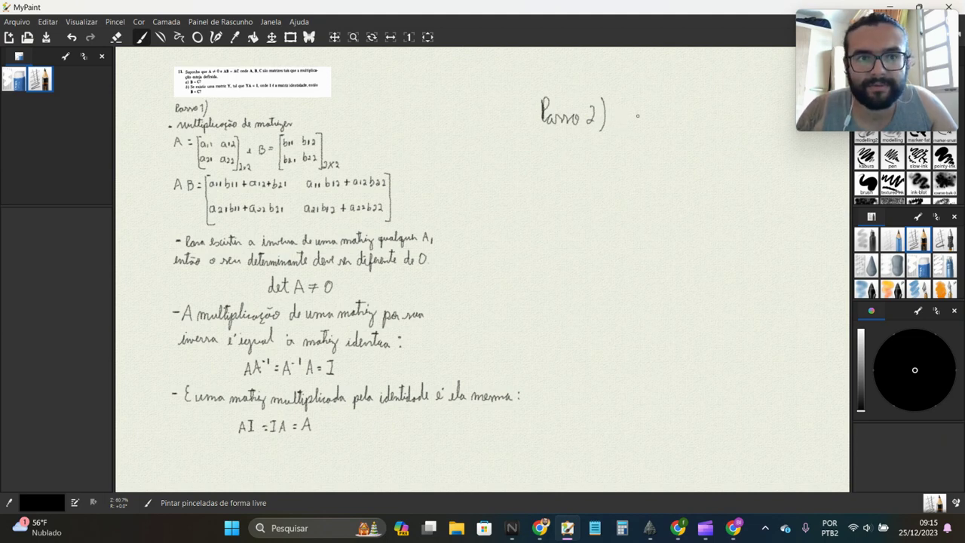
pyautogui.moveTo(625, 130); pyautogui.dragTo(656, 118)
pyautogui.moveTo(647, 123); pyautogui.dragTo(656, 123)
pyautogui.moveTo(667, 108); pyautogui.dragTo(667, 128)
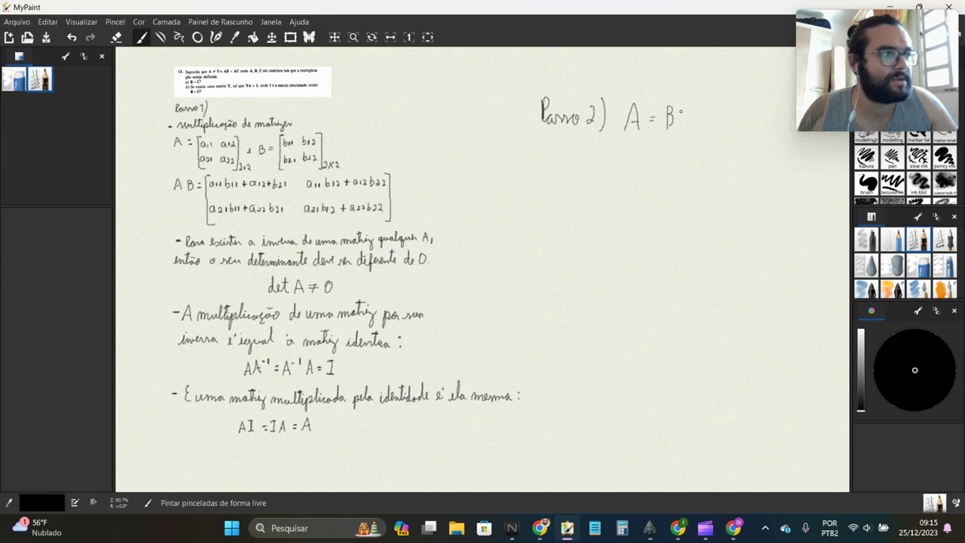
pyautogui.hotkey('ctrl', 'z')
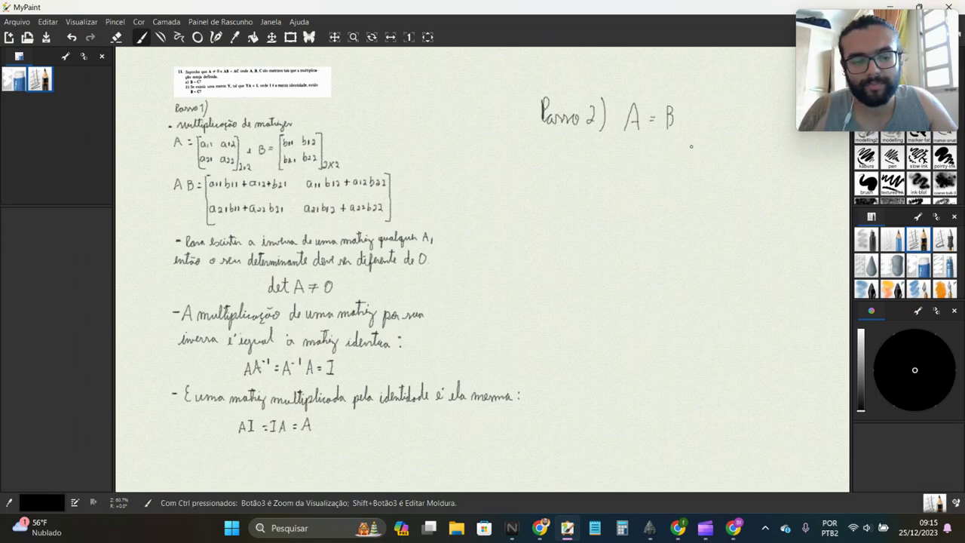
pyautogui.hotkey('ctrl', 'z')
pyautogui.hotkey('ctrl', 'z')
pyautogui.hotkey('ctrl', 'z')
pyautogui.hotkey('ctrl', 'z')
pyautogui.moveTo(612, 133)
pyautogui.mouseDown()
pyautogui.moveTo(622, 136)
pyautogui.moveTo(631, 111)
pyautogui.mouseUp()
pyautogui.moveTo(631, 111); pyautogui.dragTo(631, 135)
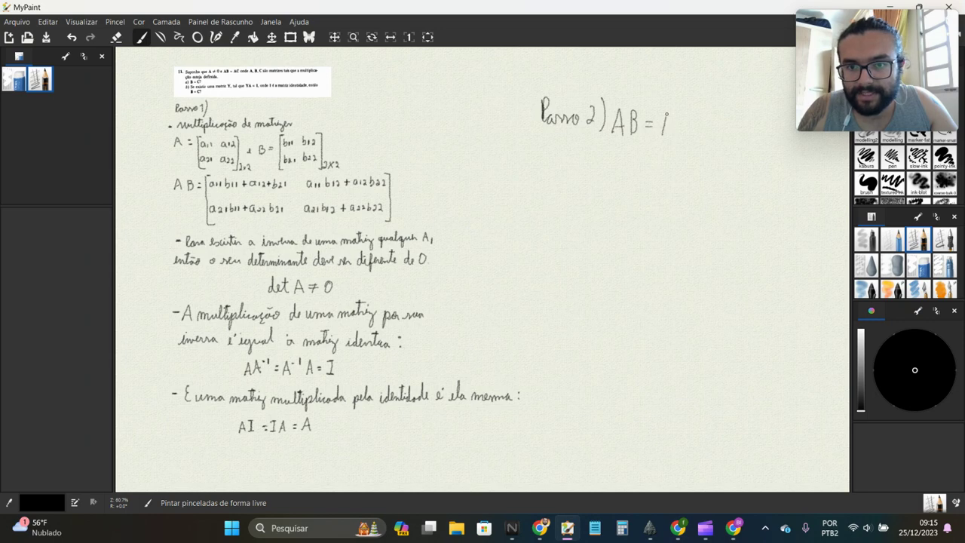
pyautogui.moveTo(686, 122); pyautogui.dragTo(686, 134)
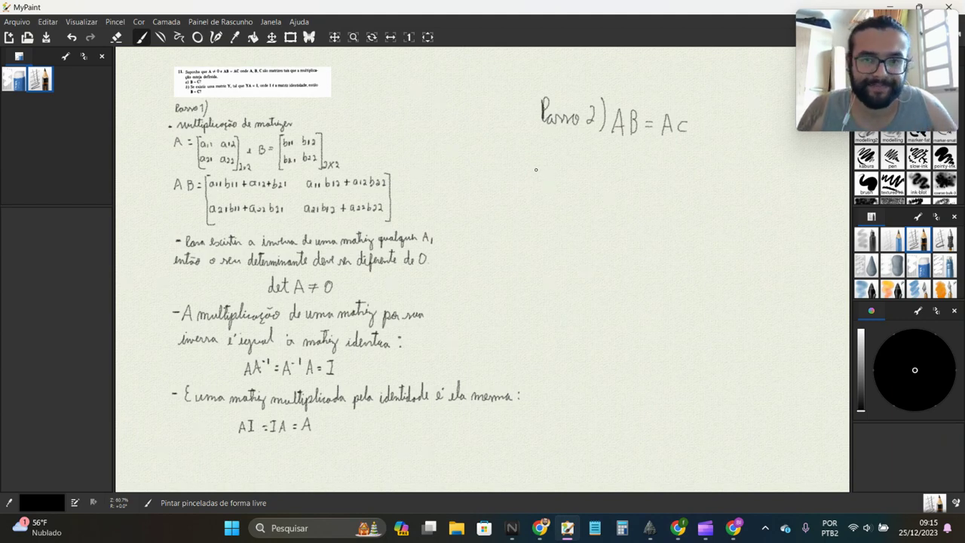
# Write the lines A⁻¹·AB = A⁻¹·AC and (A⁻¹A)B = (A⁻¹A)C below
pyautogui.moveTo(538, 171); pyautogui.dragTo(614, 161)
pyautogui.moveTo(607, 166); pyautogui.dragTo(614, 166)
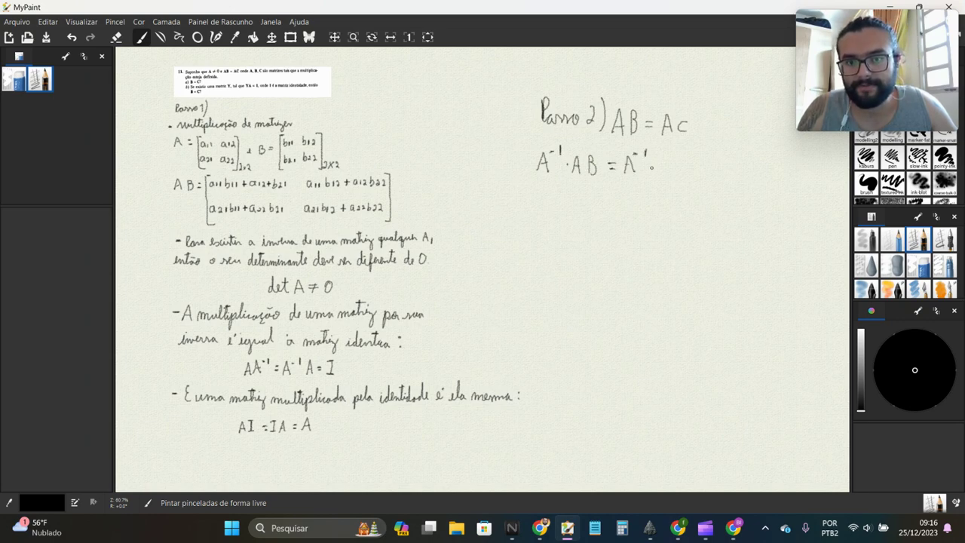
pyautogui.moveTo(660, 172); pyautogui.dragTo(685, 166)
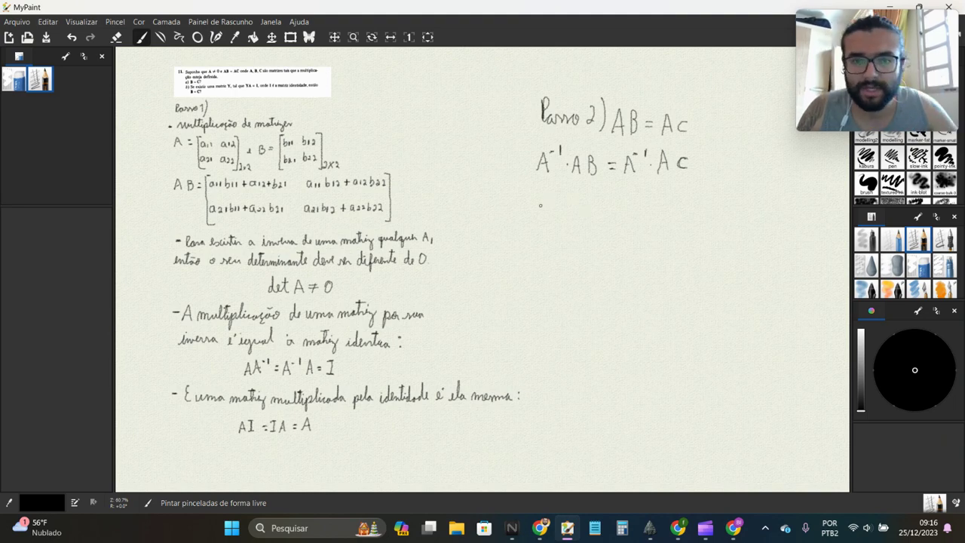
pyautogui.moveTo(532, 217); pyautogui.dragTo(638, 216)
pyautogui.moveTo(626, 208)
pyautogui.mouseDown()
pyautogui.moveTo(646, 201)
pyautogui.moveTo(660, 214)
pyautogui.moveTo(626, 220)
pyautogui.mouseUp()
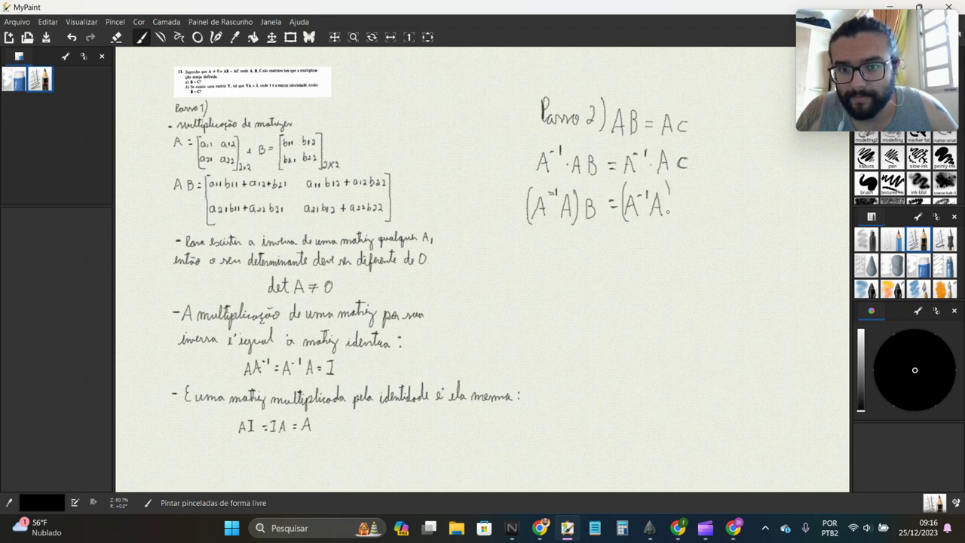
pyautogui.moveTo(665, 193)
pyautogui.mouseDown()
pyautogui.moveTo(666, 220)
pyautogui.moveTo(687, 214)
pyautogui.mouseUp()
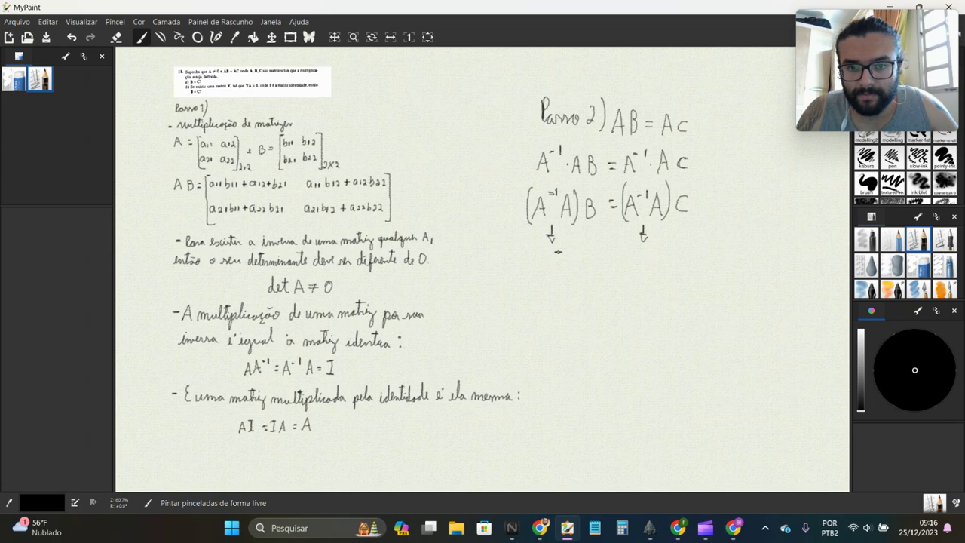
# Cancel the identities from IB = IC to get B = C, and mark it with an X
pyautogui.moveTo(572, 255)
pyautogui.mouseDown()
pyautogui.moveTo(574, 268)
pyautogui.moveTo(603, 257)
pyautogui.mouseUp()
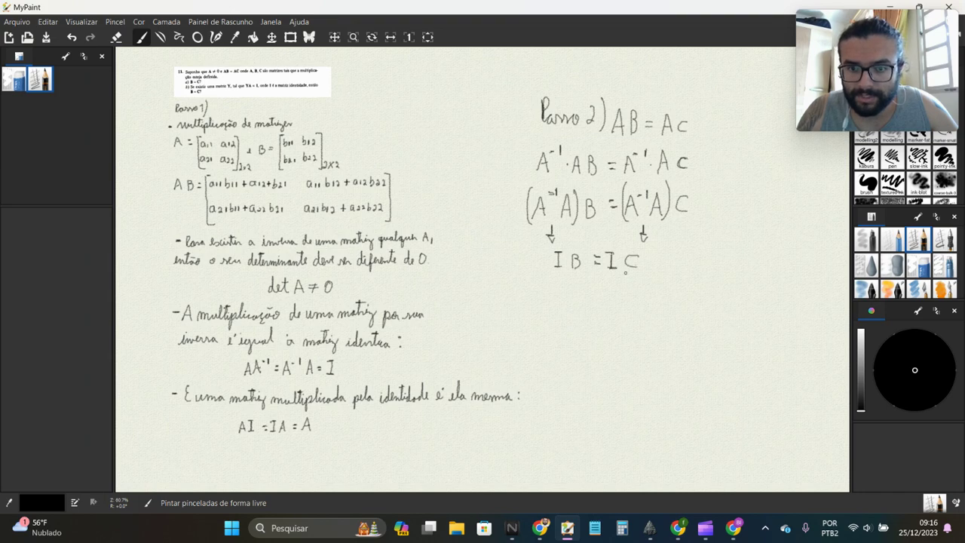
pyautogui.moveTo(555, 270); pyautogui.dragTo(578, 246)
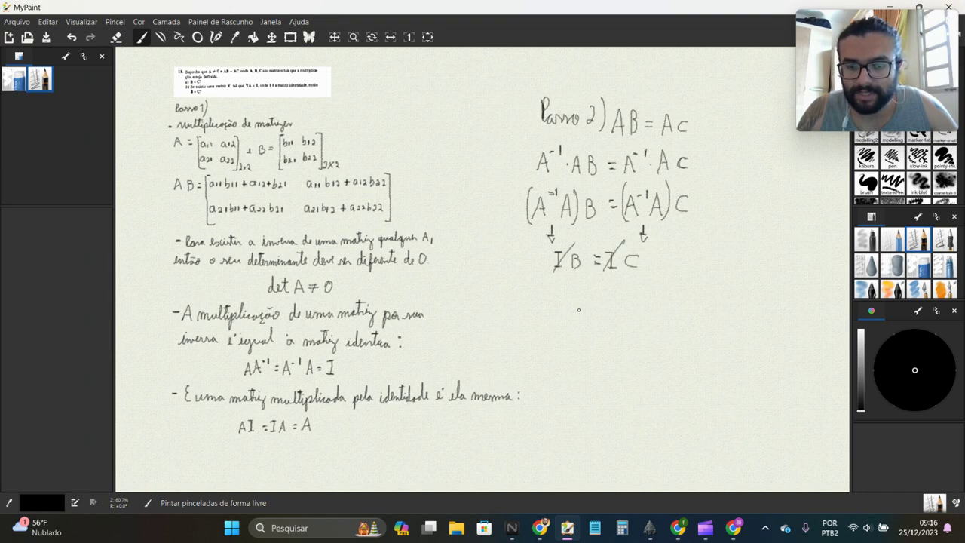
pyautogui.moveTo(578, 289)
pyautogui.mouseDown()
pyautogui.moveTo(578, 307)
pyautogui.moveTo(620, 307)
pyautogui.mouseUp()
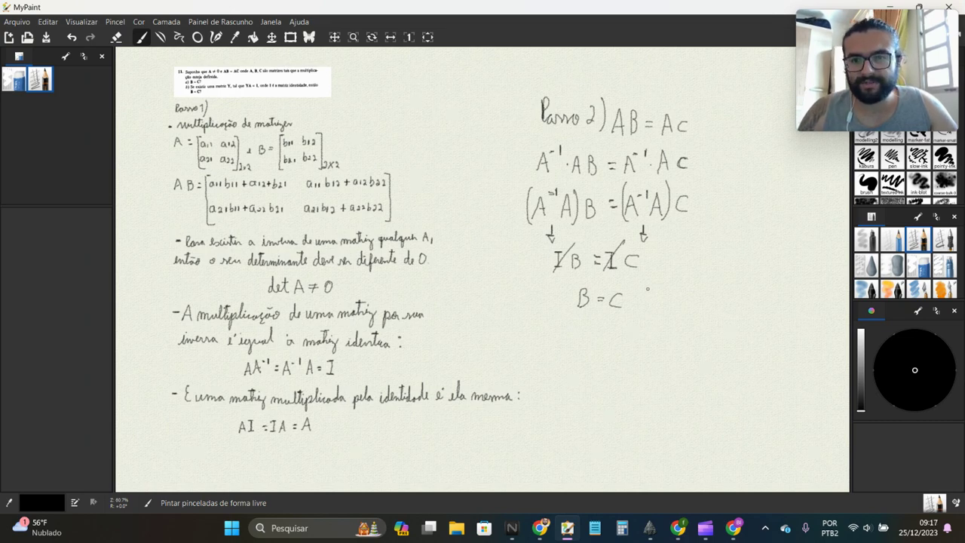
pyautogui.moveTo(652, 297); pyautogui.dragTo(635, 323)
pyautogui.moveTo(641, 295); pyautogui.dragTo(656, 317)
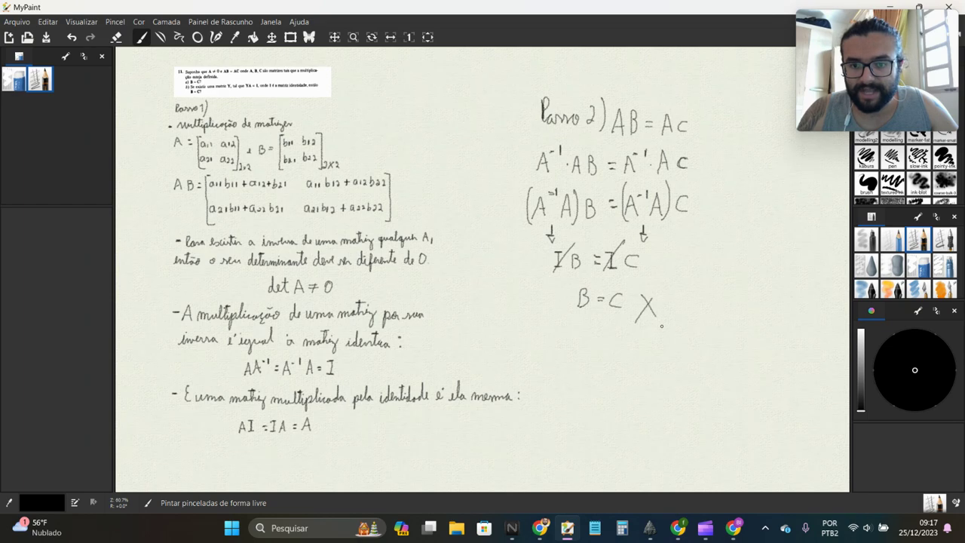
pyautogui.press('space')
# Draw a vertical divider beside Passo 2 and write the matrix A = [2 1; 0 0]
pyautogui.moveTo(661, 250)
pyautogui.mouseDown()
pyautogui.moveTo(379, 336)
pyautogui.moveTo(338, 249)
pyautogui.mouseUp()
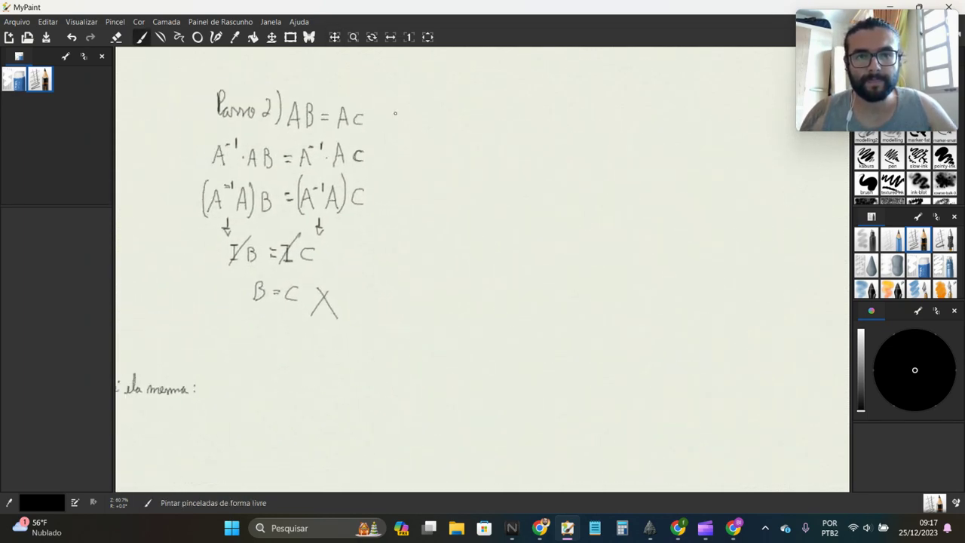
pyautogui.moveTo(372, 94); pyautogui.dragTo(388, 318)
pyautogui.hotkey('ctrl', 'z')
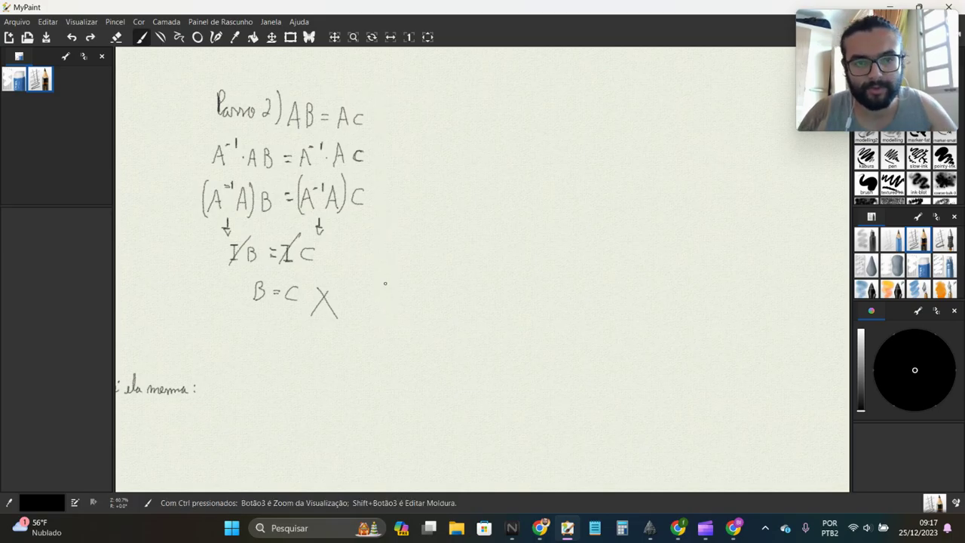
pyautogui.moveTo(386, 101); pyautogui.dragTo(385, 320)
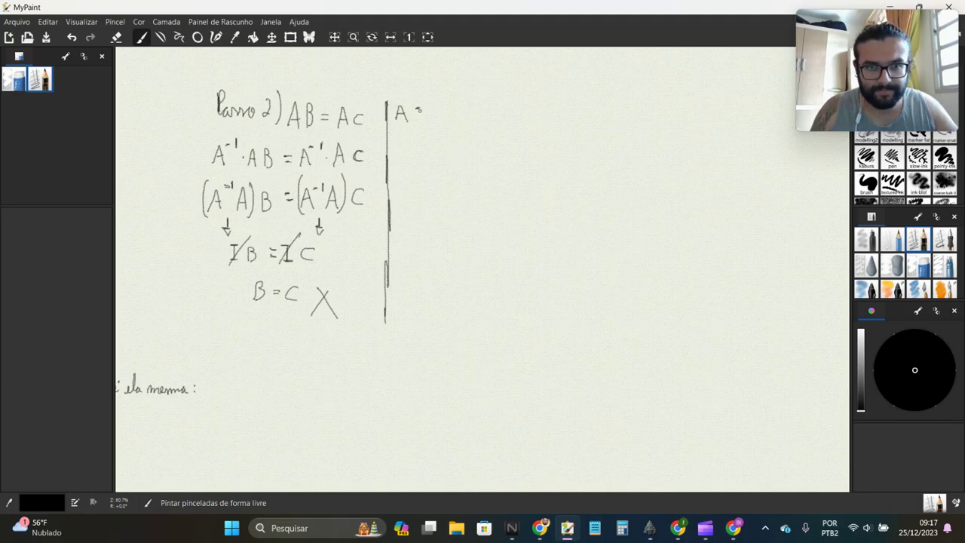
pyautogui.moveTo(429, 98); pyautogui.dragTo(437, 140)
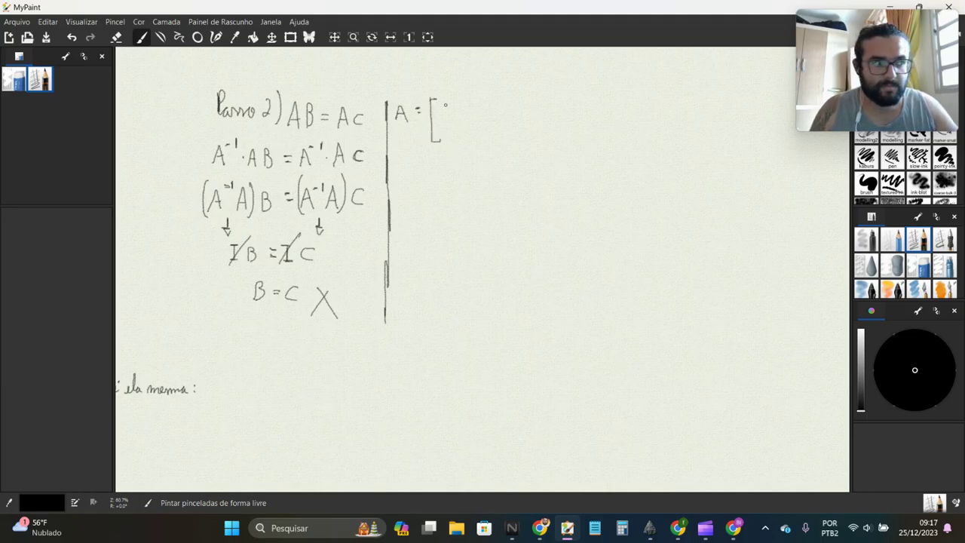
pyautogui.moveTo(451, 126); pyautogui.dragTo(455, 126)
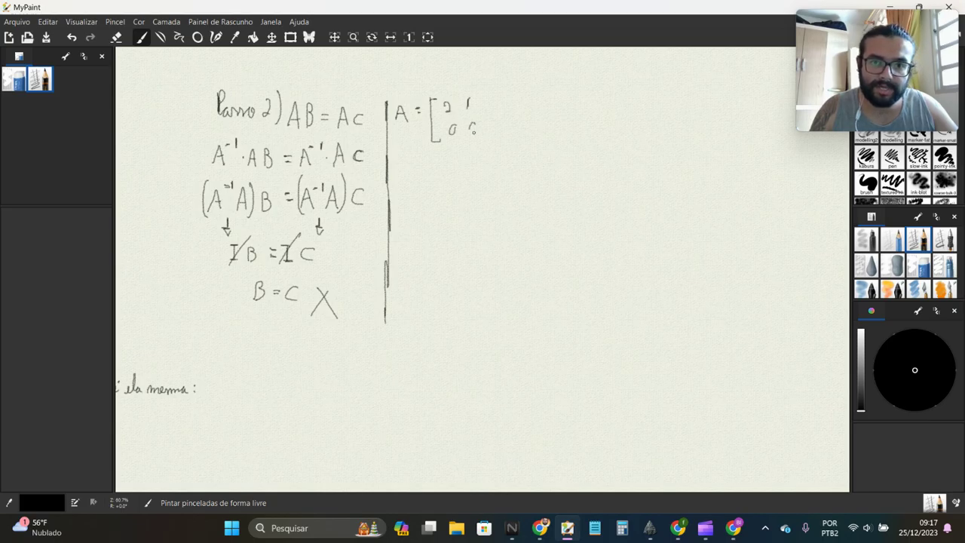
pyautogui.moveTo(477, 92)
pyautogui.mouseDown()
pyautogui.moveTo(487, 142)
pyautogui.moveTo(477, 144)
pyautogui.mouseUp()
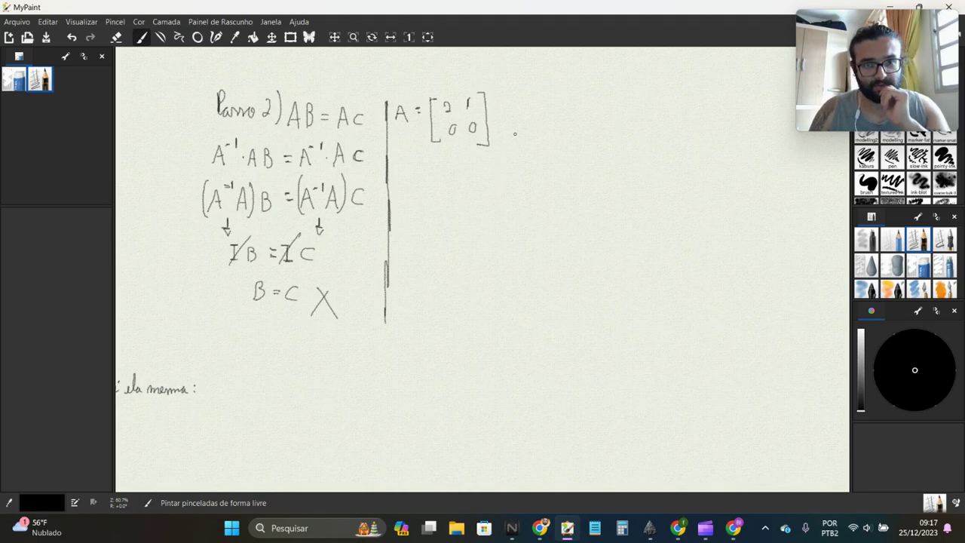
# Write det A = 2·0 − 1·0 = 0 below the matrix, then zoom out
pyautogui.moveTo(413, 180)
pyautogui.mouseDown()
pyautogui.moveTo(419, 159)
pyautogui.moveTo(431, 191)
pyautogui.moveTo(434, 166)
pyautogui.moveTo(457, 190)
pyautogui.mouseUp()
pyautogui.moveTo(449, 182); pyautogui.dragTo(460, 183)
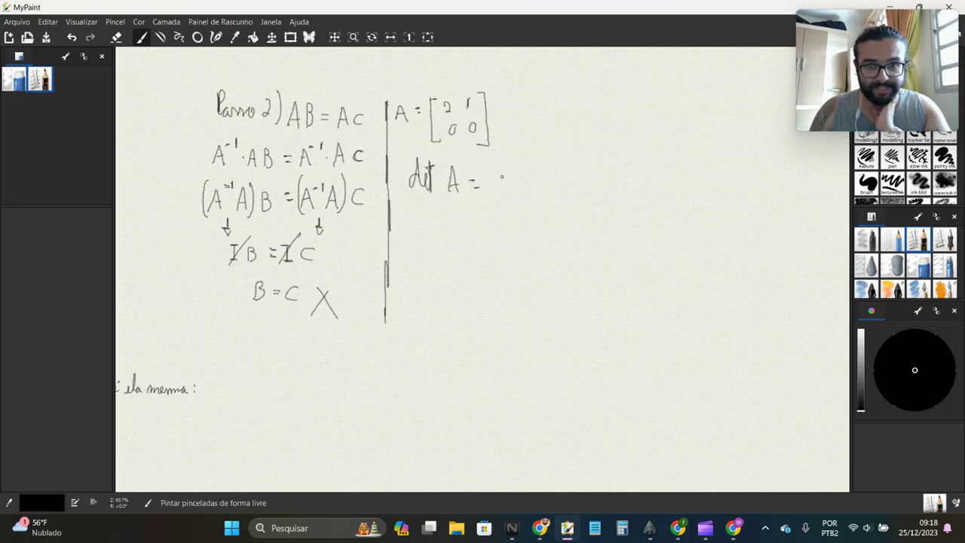
pyautogui.moveTo(516, 175); pyautogui.dragTo(512, 178)
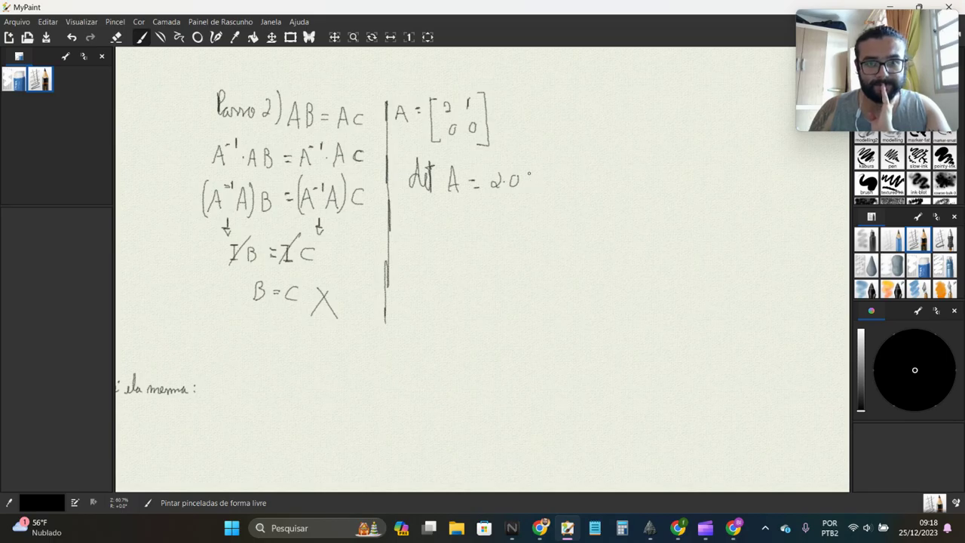
pyautogui.moveTo(542, 175)
pyautogui.mouseDown()
pyautogui.moveTo(542, 187)
pyautogui.moveTo(563, 176)
pyautogui.mouseUp()
pyautogui.moveTo(602, 172); pyautogui.dragTo(609, 190)
pyautogui.moveTo(620, 187); pyautogui.dragTo(607, 205)
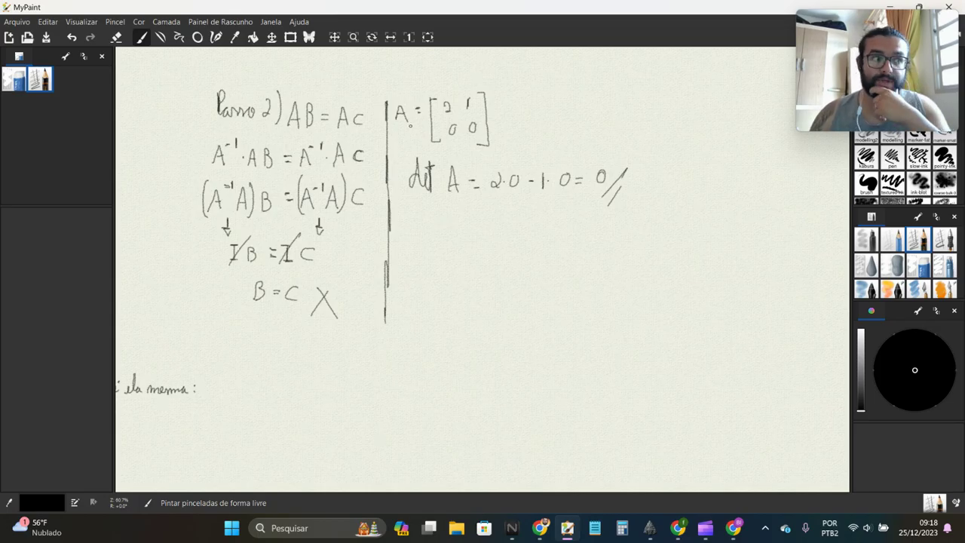
pyautogui.scroll(-1, 419, 223)
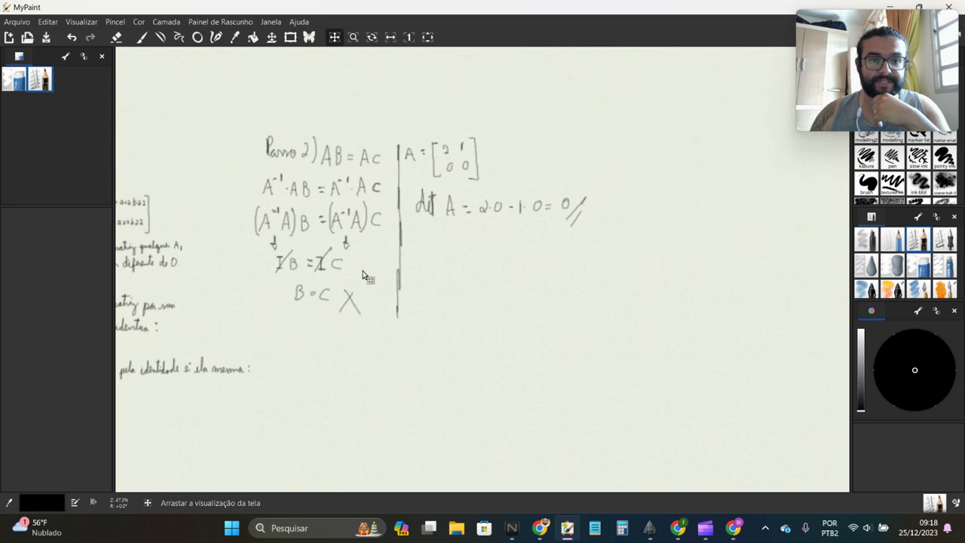
# Undo a stray ink dot below det A and zoom out until the whole notes page fits
pyautogui.moveTo(420, 223)
pyautogui.mouseDown()
pyautogui.moveTo(446, 261)
pyautogui.moveTo(429, 256)
pyautogui.mouseUp()
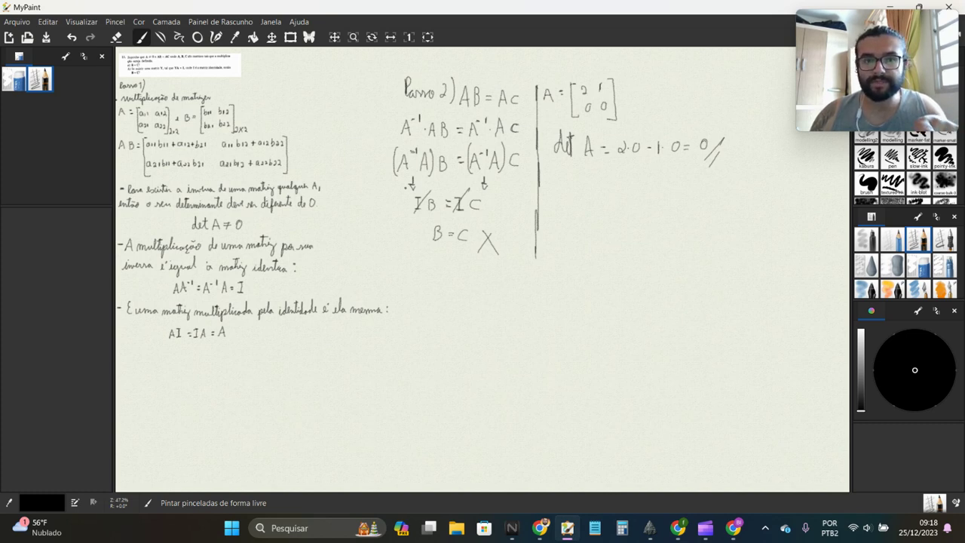
pyautogui.click(557, 191)
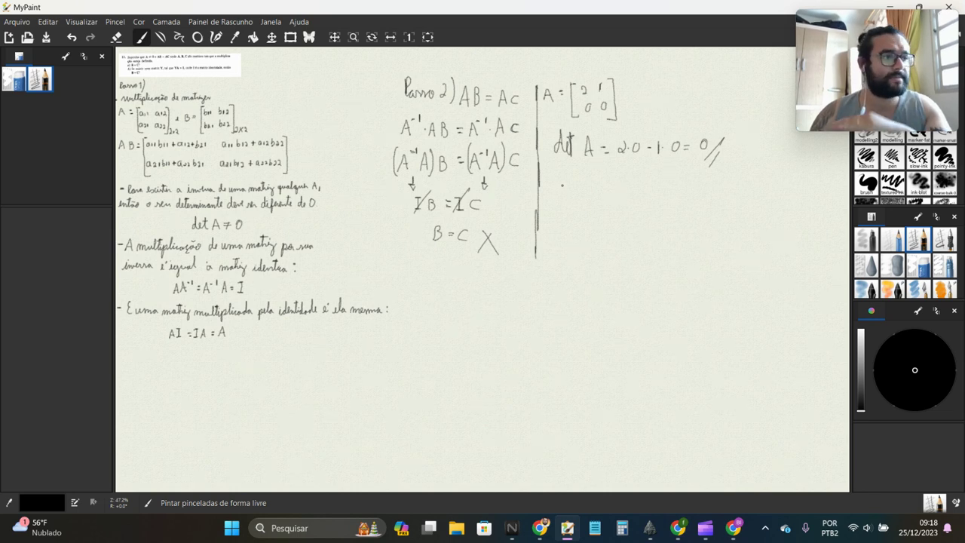
pyautogui.hotkey('ctrl', 'z')
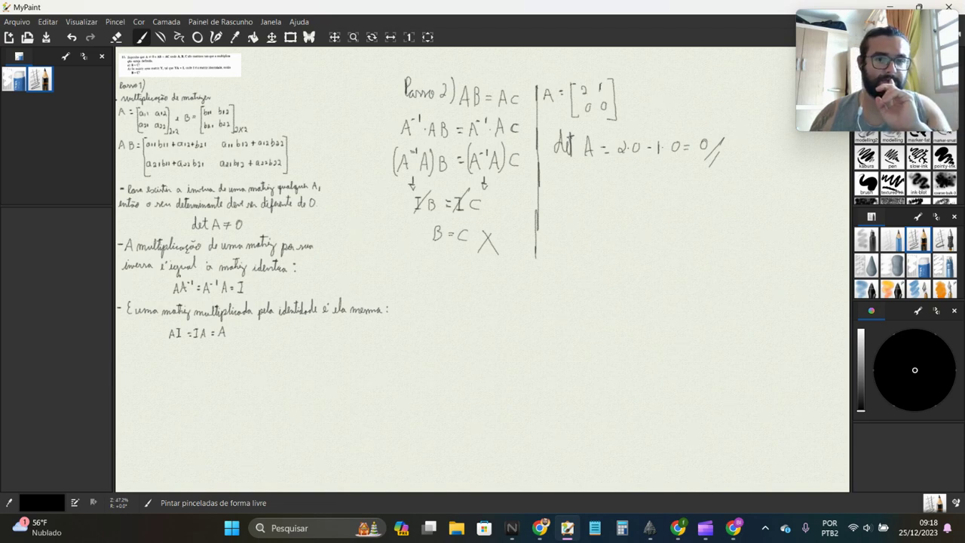
pyautogui.moveTo(294, 332)
pyautogui.mouseDown()
pyautogui.moveTo(400, 249)
pyautogui.moveTo(449, 294)
pyautogui.mouseUp()
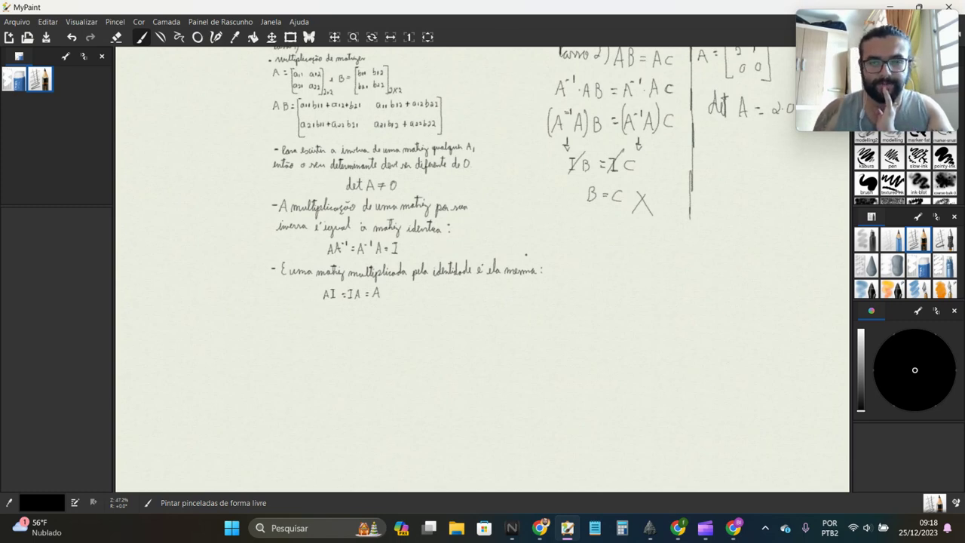
pyautogui.scroll(-2, 509, 242)
pyautogui.moveTo(595, 279)
pyautogui.mouseDown()
pyautogui.moveTo(317, 280)
pyautogui.moveTo(422, 251)
pyautogui.mouseUp()
pyautogui.scroll(3, 381, 248)
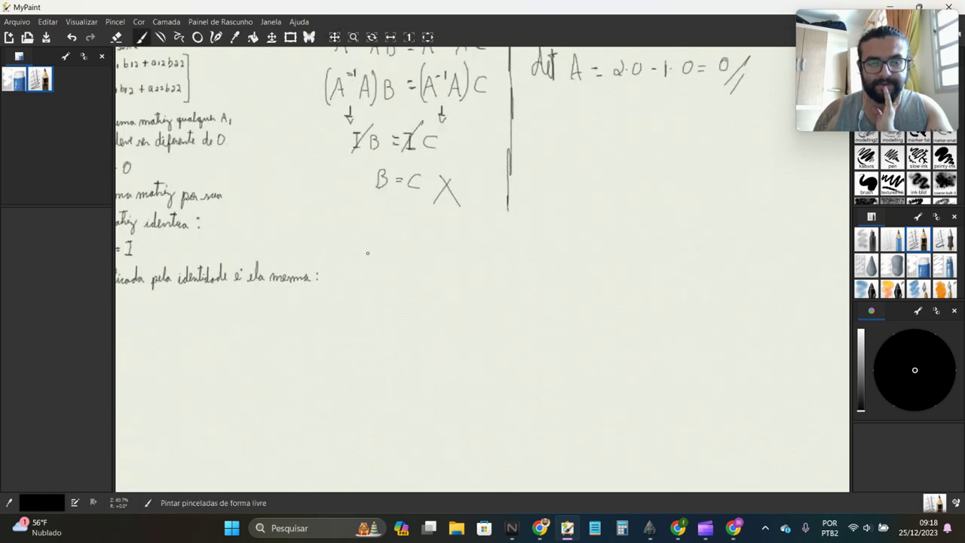
pyautogui.scroll(-2, 367, 252)
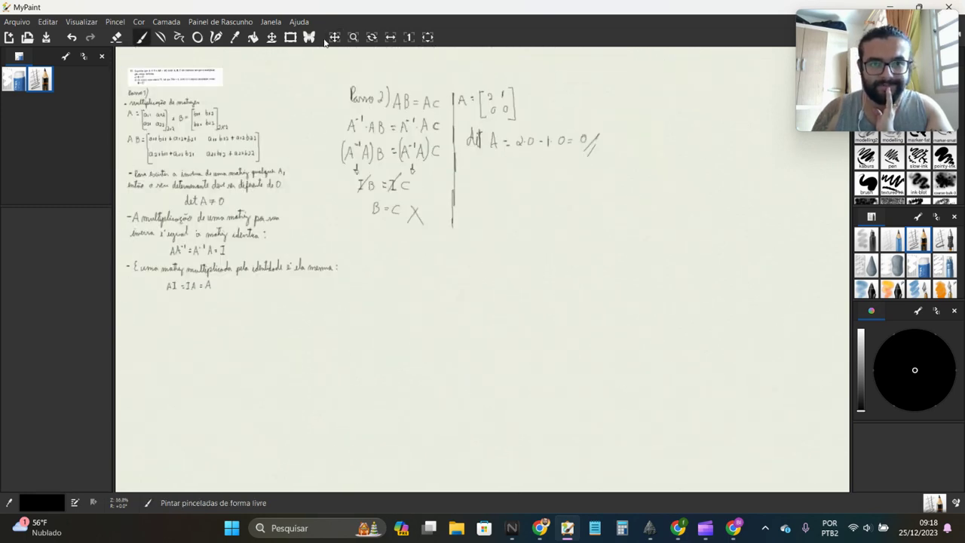
# Draw a vertical divider beside the Passo 2 work and write the heading 'Passo 3)'
pyautogui.moveTo(337, 69); pyautogui.dragTo(344, 268)
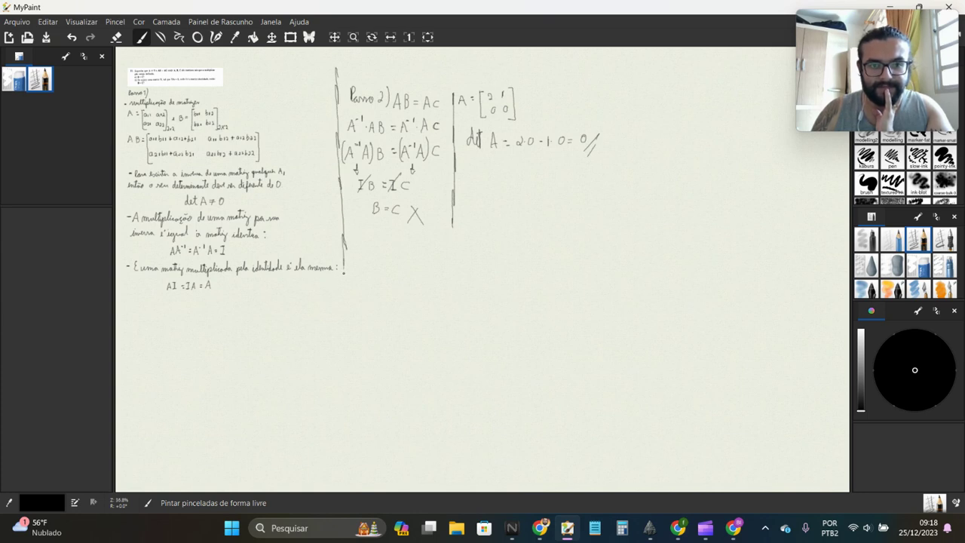
pyautogui.moveTo(344, 272); pyautogui.dragTo(344, 304)
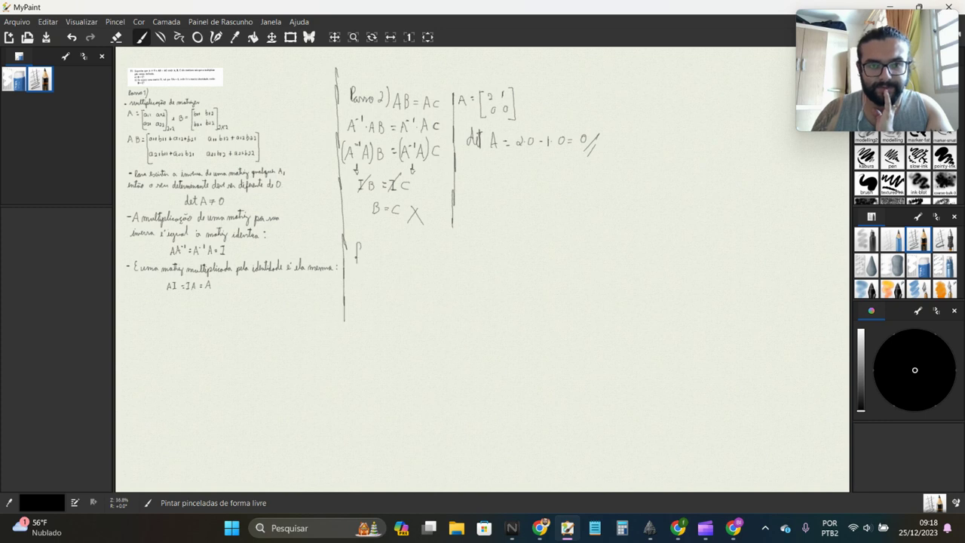
pyautogui.moveTo(384, 258)
pyautogui.mouseDown()
pyautogui.moveTo(397, 256)
pyautogui.moveTo(407, 274)
pyautogui.mouseUp()
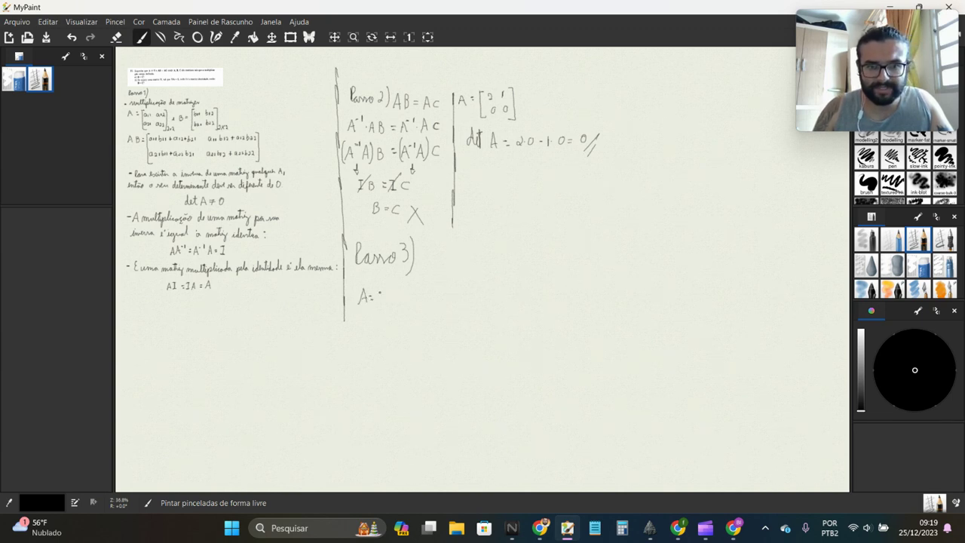
# Write the matrices A = [2 1; 0 0] and B = [1 0; −1 0] under the heading
pyautogui.moveTo(380, 281); pyautogui.dragTo(381, 313)
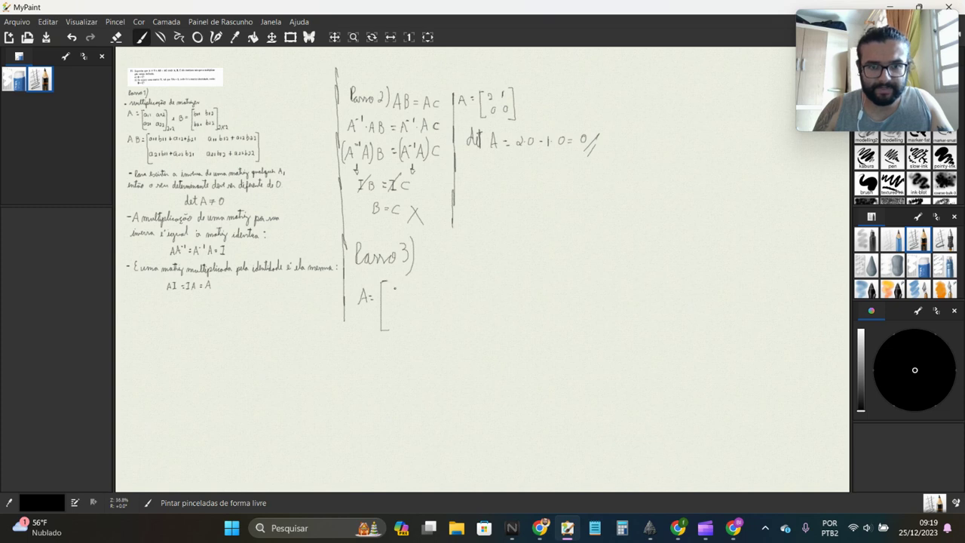
pyautogui.moveTo(395, 315)
pyautogui.mouseDown()
pyautogui.moveTo(412, 310)
pyautogui.moveTo(424, 330)
pyautogui.mouseUp()
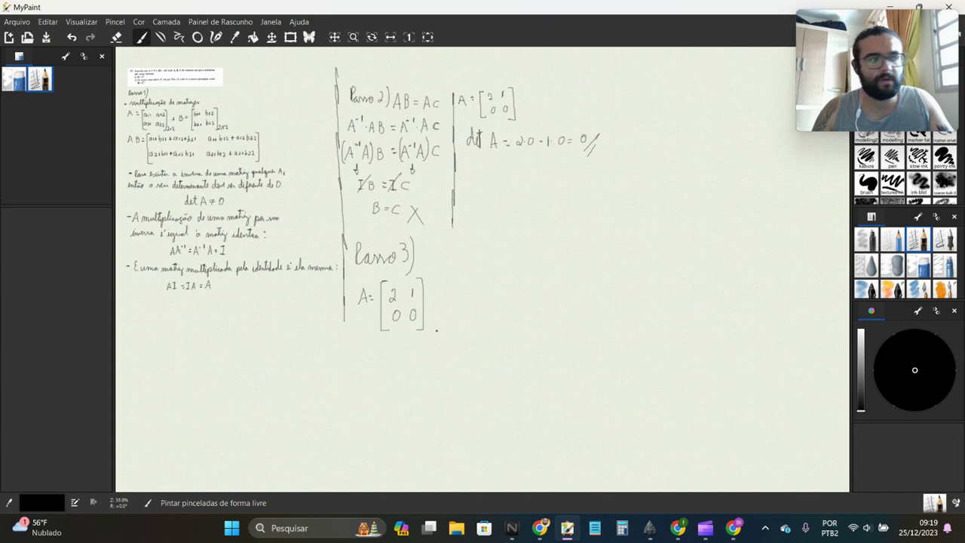
pyautogui.moveTo(435, 300); pyautogui.dragTo(477, 330)
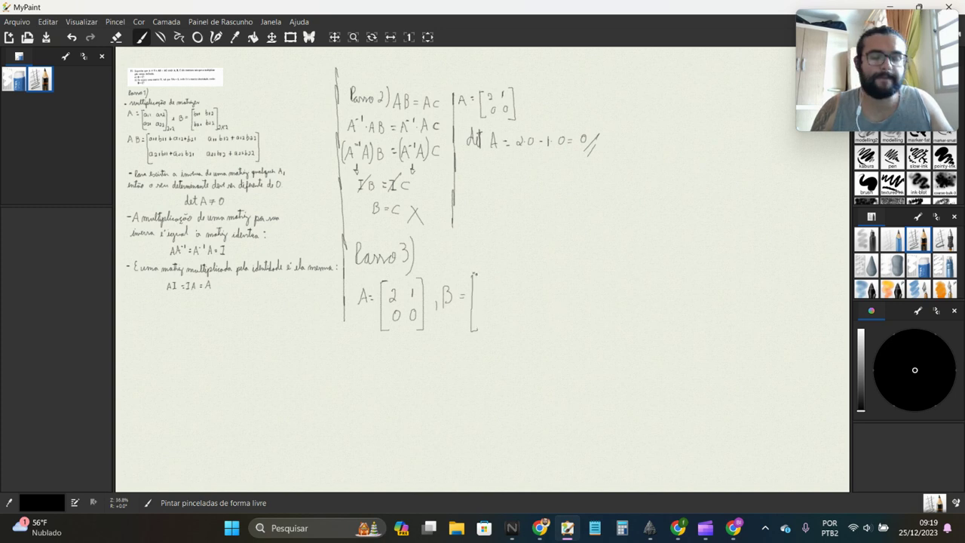
pyautogui.moveTo(479, 282)
pyautogui.mouseDown()
pyautogui.moveTo(476, 308)
pyautogui.moveTo(503, 282)
pyautogui.moveTo(504, 309)
pyautogui.mouseUp()
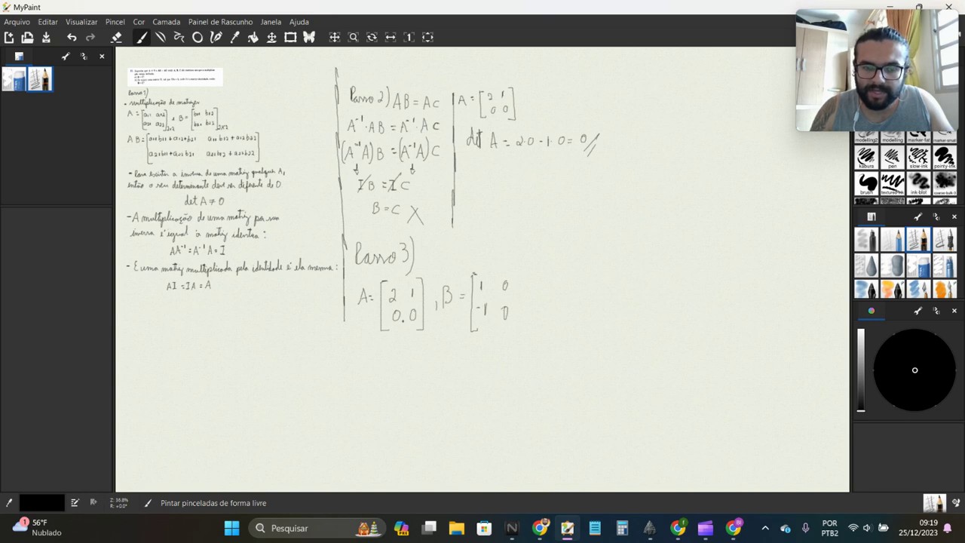
pyautogui.moveTo(507, 272); pyautogui.dragTo(511, 329)
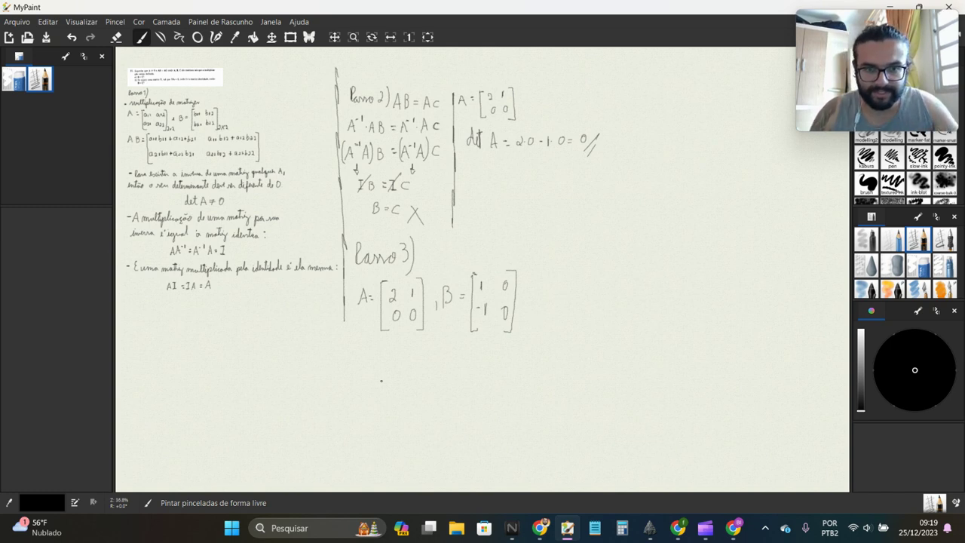
# Write AB's first row as 2·1+1·(−1) and 2·0+1·0, undoing stray strokes
pyautogui.moveTo(360, 349); pyautogui.dragTo(366, 367)
pyautogui.moveTo(357, 360); pyautogui.dragTo(406, 391)
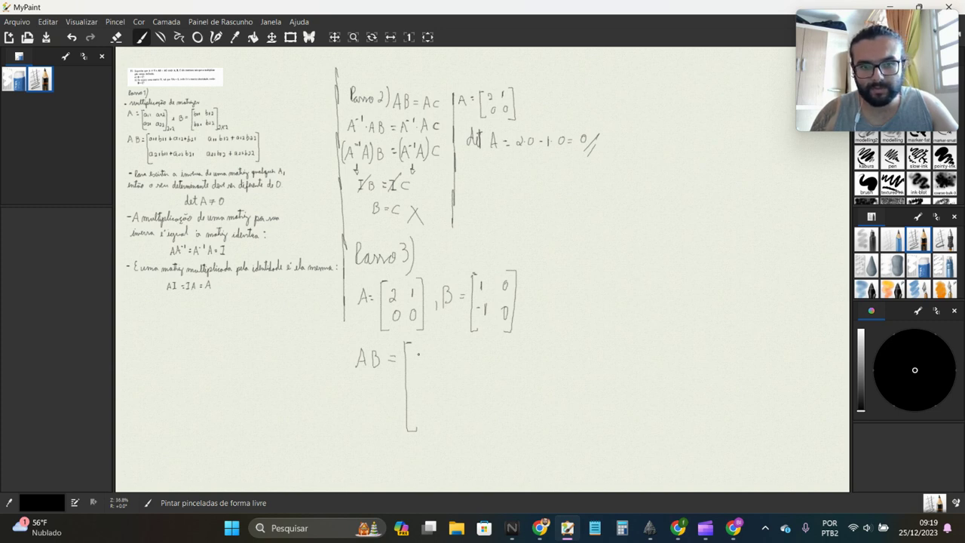
pyautogui.moveTo(418, 353); pyautogui.dragTo(415, 356)
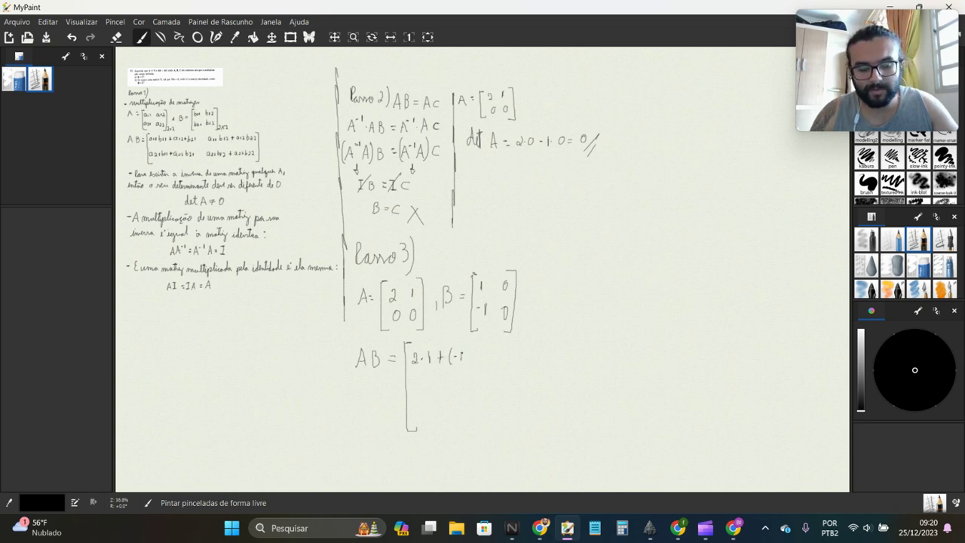
pyautogui.hotkey('ctrl', 'z')
pyautogui.hotkey('ctrl', 'z')
pyautogui.hotkey('ctrl', 'z')
pyautogui.moveTo(452, 352); pyautogui.dragTo(450, 361)
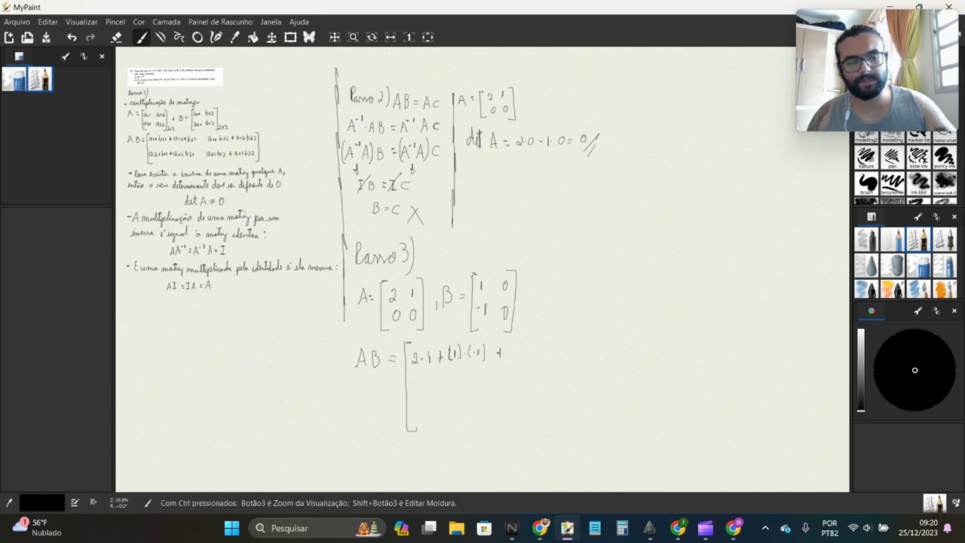
pyautogui.hotkey('ctrl', 'z')
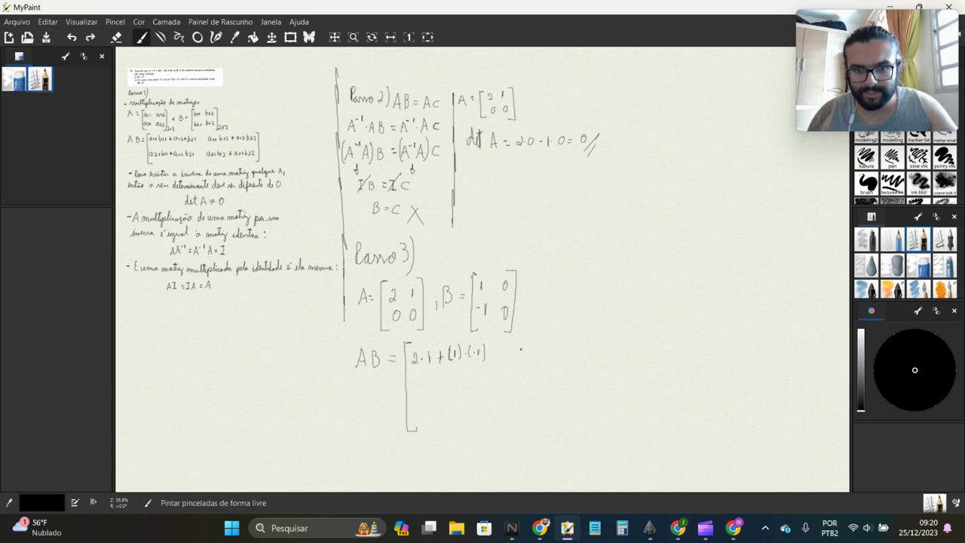
pyautogui.moveTo(515, 347); pyautogui.dragTo(522, 357)
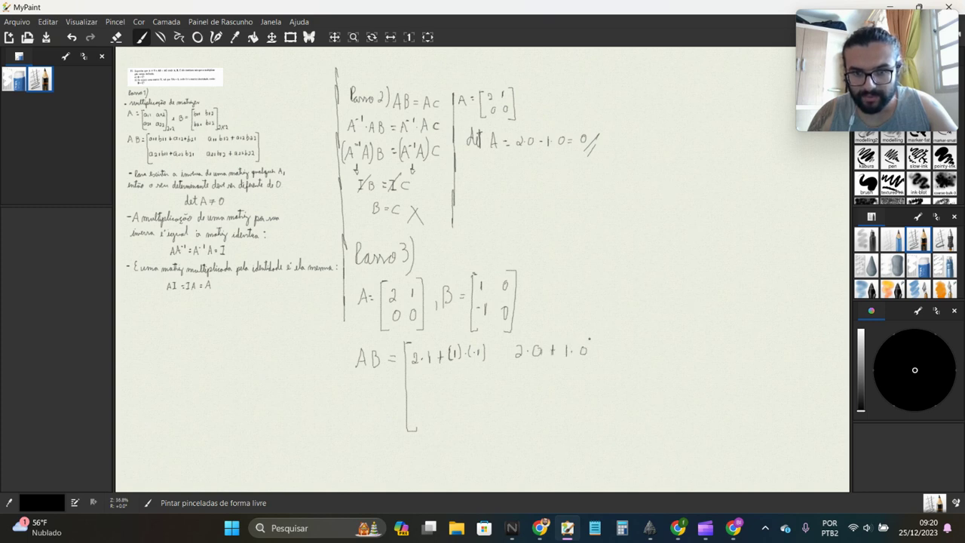
pyautogui.moveTo(590, 340); pyautogui.dragTo(588, 432)
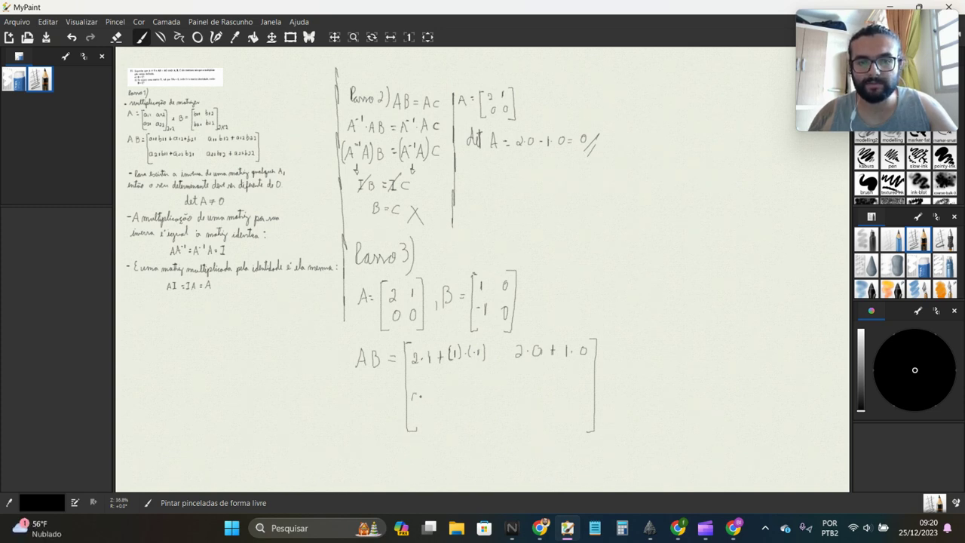
# Fill AB's second row with 0·1+0·(−1) and 0·0+0·0, then add an equals sign
pyautogui.click(423, 398)
pyautogui.moveTo(417, 392); pyautogui.dragTo(433, 402)
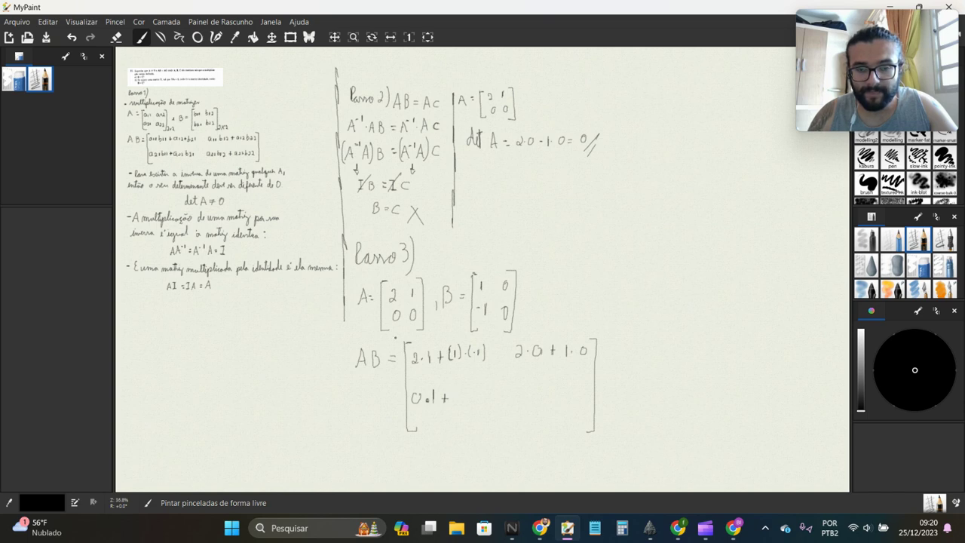
pyautogui.moveTo(456, 393)
pyautogui.mouseDown()
pyautogui.moveTo(485, 407)
pyautogui.moveTo(518, 392)
pyautogui.moveTo(583, 394)
pyautogui.moveTo(609, 370)
pyautogui.mouseUp()
pyautogui.click(535, 398)
pyautogui.click(571, 399)
pyautogui.moveTo(603, 375); pyautogui.dragTo(609, 375)
pyautogui.moveTo(616, 340); pyautogui.dragTo(614, 427)
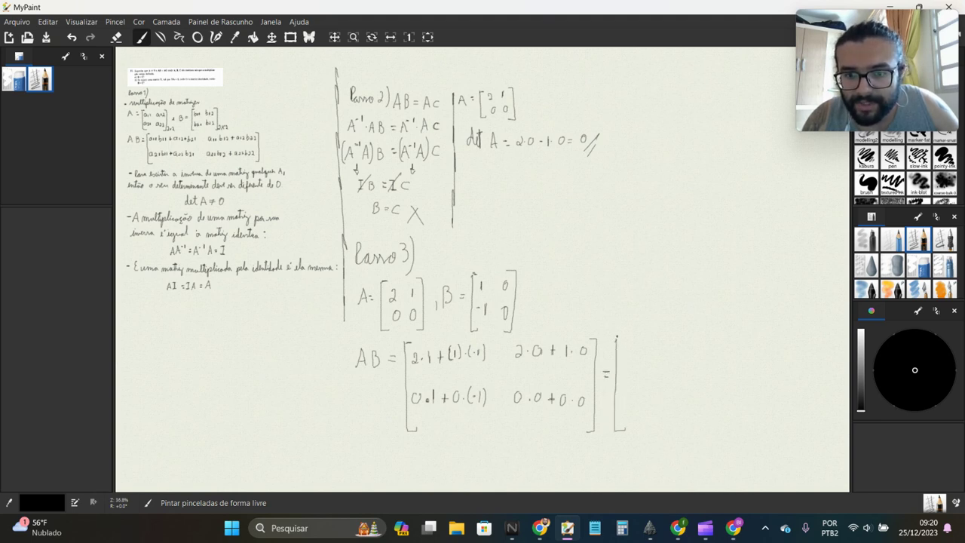
# Undo two stray strokes and write ', AB = [1 0; 0 0]' right after matrix B
pyautogui.hotkey('ctrl', 'z')
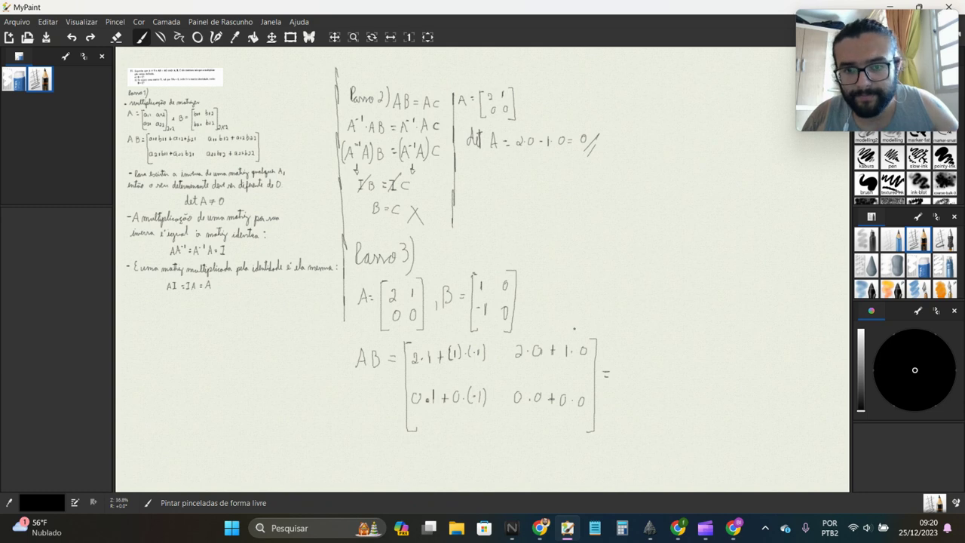
pyautogui.hotkey('ctrl', 'z')
pyautogui.hotkey('ctrl', 'z')
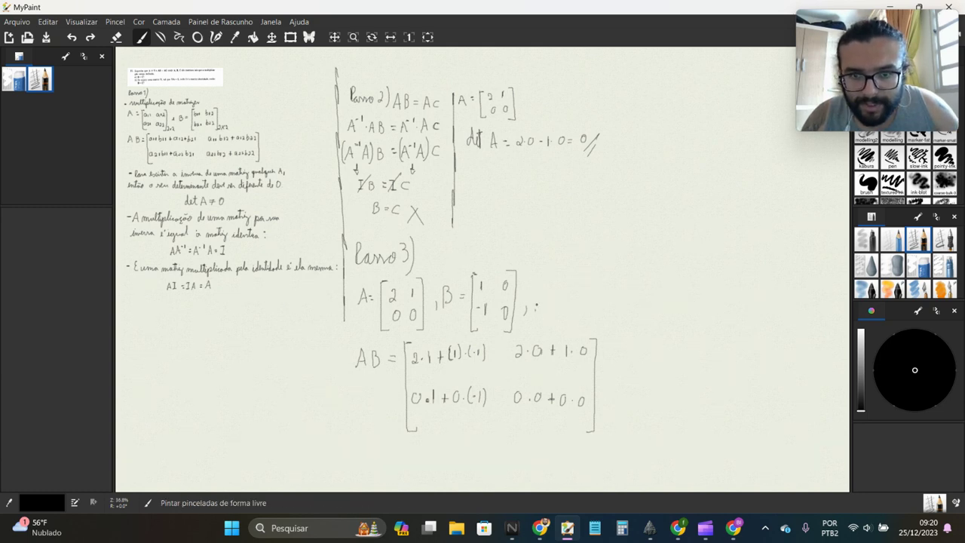
pyautogui.moveTo(537, 302); pyautogui.dragTo(548, 301)
pyautogui.moveTo(556, 292); pyautogui.dragTo(554, 308)
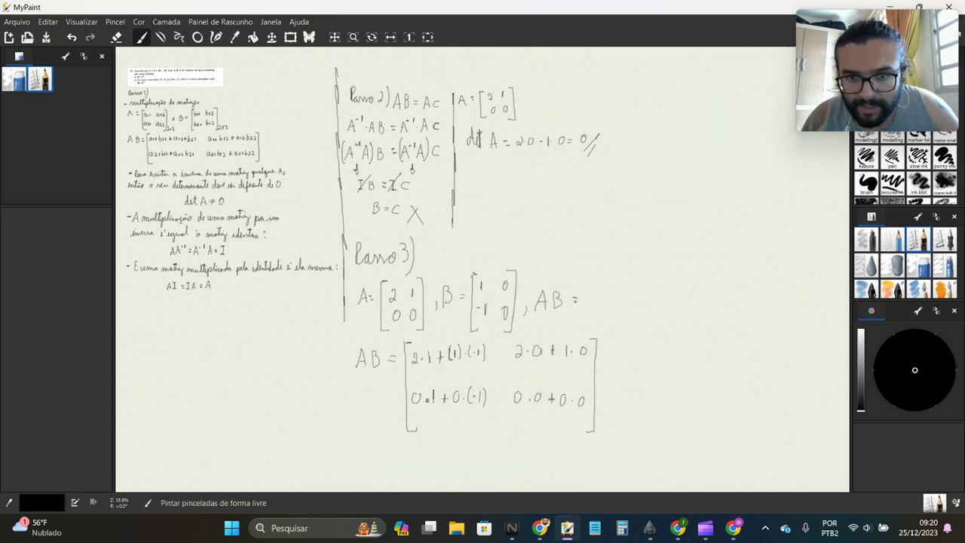
pyautogui.moveTo(583, 276); pyautogui.dragTo(583, 324)
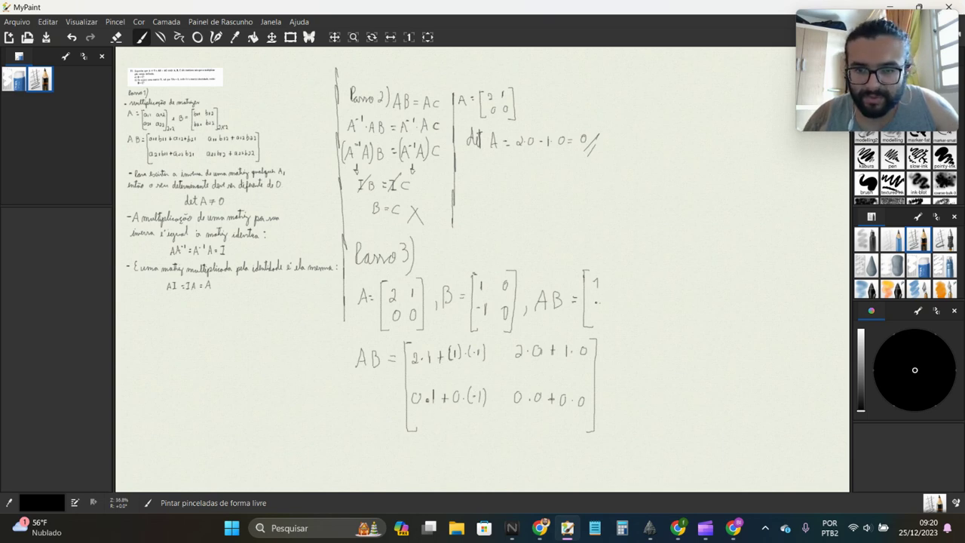
pyautogui.moveTo(597, 302); pyautogui.dragTo(597, 302)
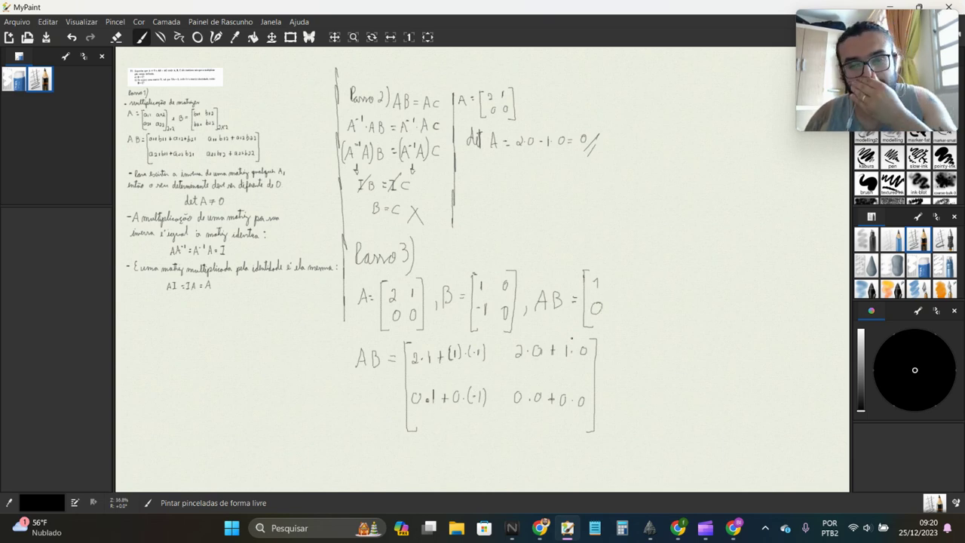
pyautogui.moveTo(624, 278); pyautogui.dragTo(625, 303)
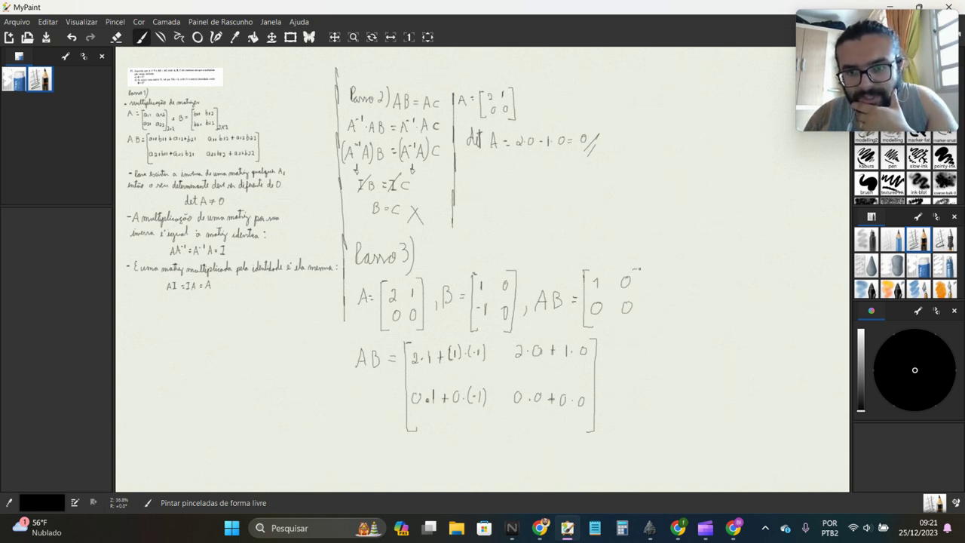
pyautogui.moveTo(634, 269); pyautogui.dragTo(636, 325)
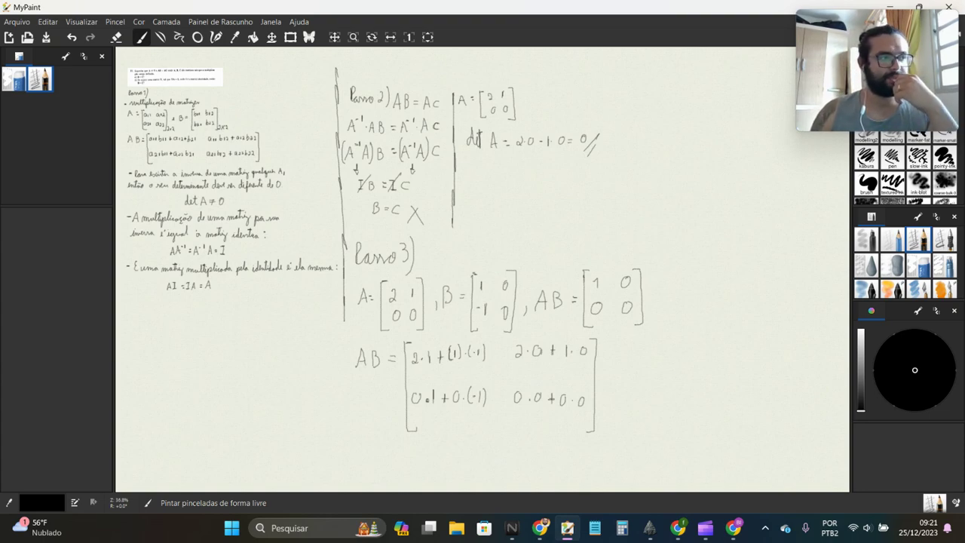
# Zoom into the pasted problem statement, then zoom back out to the Passo 2 and Passo 3 work
pyautogui.scroll(2, 306, 124)
pyautogui.scroll(2, 317, 136)
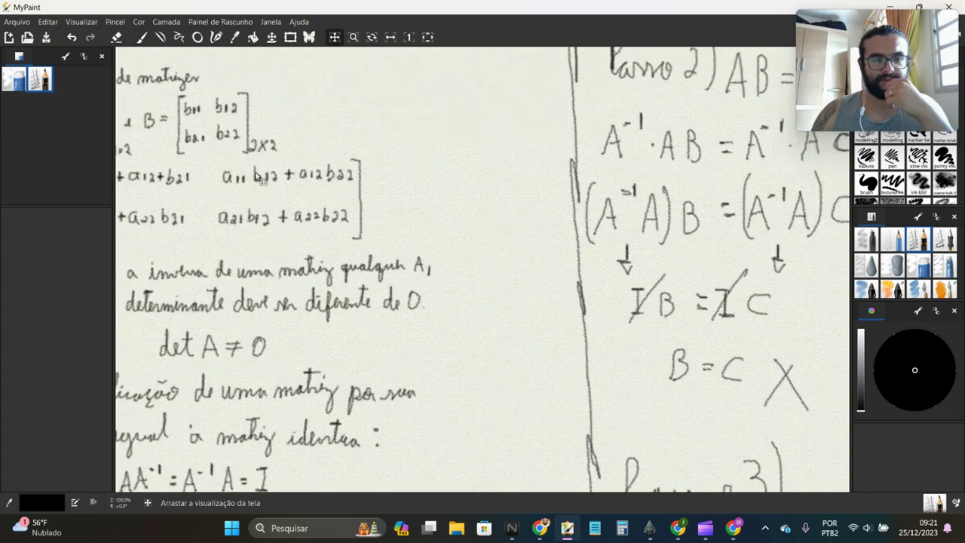
pyautogui.scroll(2, 339, 166)
pyautogui.scroll(5, 367, 197)
pyautogui.scroll(-1, 375, 169)
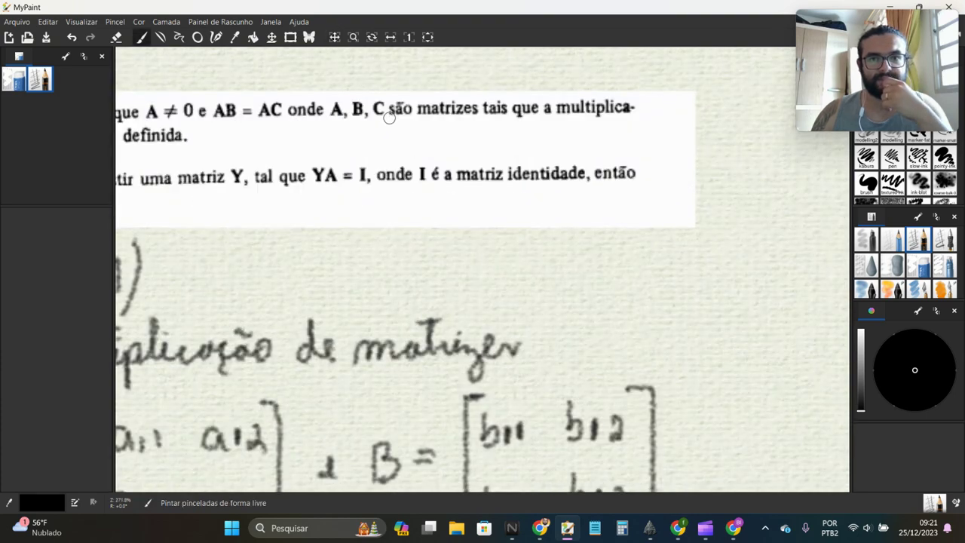
pyautogui.scroll(-3, 370, 140)
pyautogui.scroll(-3, 373, 138)
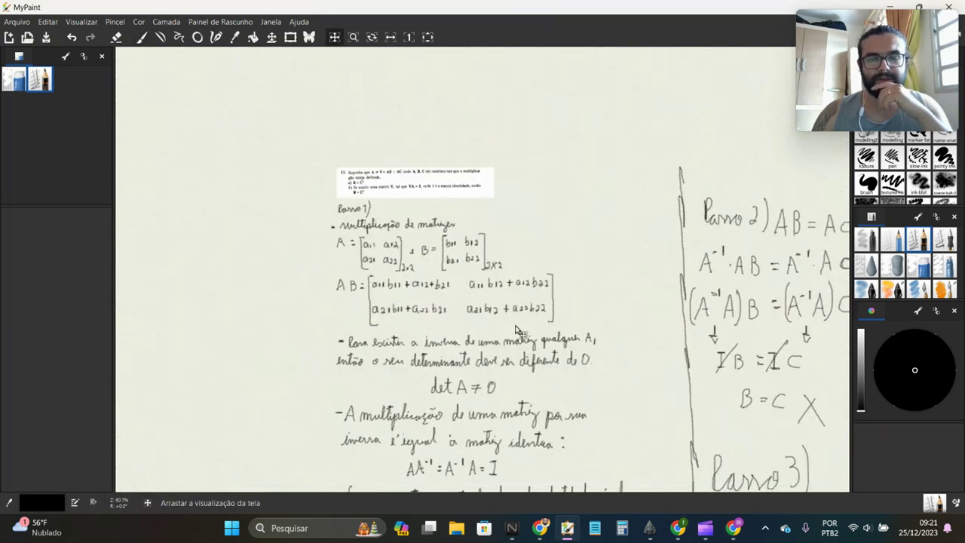
pyautogui.scroll(3, 407, 268)
pyautogui.scroll(-2, 408, 269)
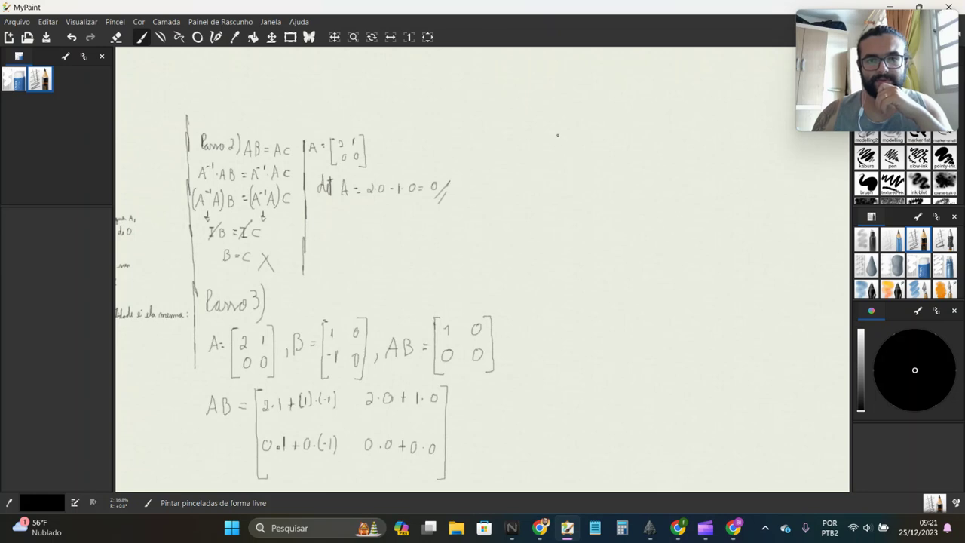
# Draw a divider right of Passo 3, then write AC = [2 1; 0 0] in the new column
pyautogui.moveTo(497, 111); pyautogui.dragTo(525, 433)
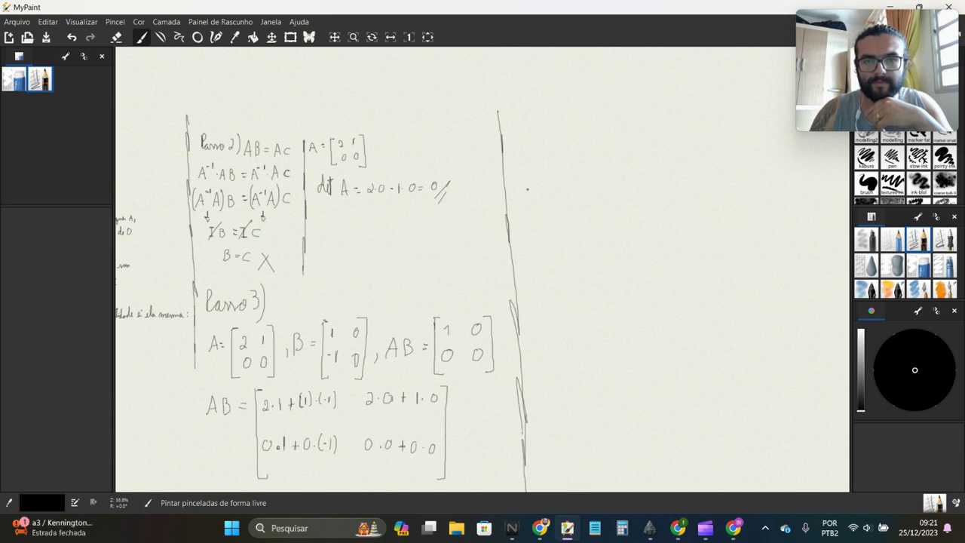
pyautogui.moveTo(534, 239); pyautogui.dragTo(333, 238)
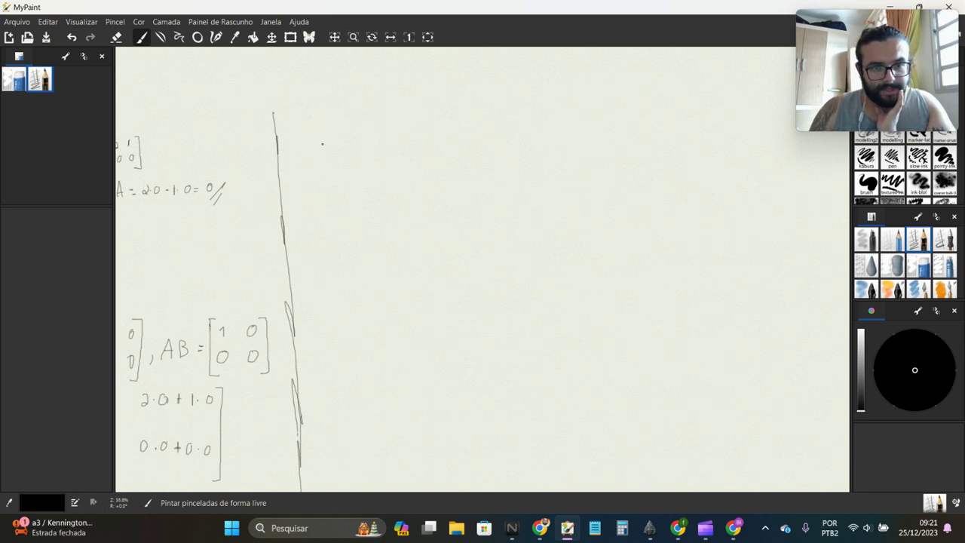
pyautogui.moveTo(299, 150); pyautogui.dragTo(310, 146)
pyautogui.moveTo(334, 128)
pyautogui.mouseDown()
pyautogui.moveTo(335, 148)
pyautogui.moveTo(353, 132)
pyautogui.moveTo(374, 194)
pyautogui.mouseUp()
pyautogui.moveTo(364, 114)
pyautogui.mouseDown()
pyautogui.moveTo(384, 132)
pyautogui.moveTo(382, 152)
pyautogui.mouseUp()
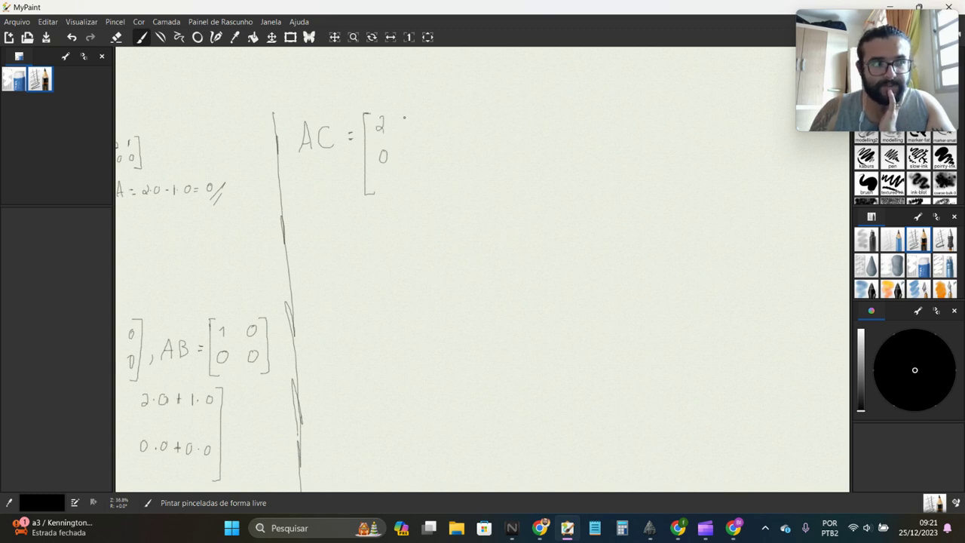
pyautogui.moveTo(404, 117); pyautogui.dragTo(410, 152)
pyautogui.moveTo(418, 104); pyautogui.dragTo(428, 198)
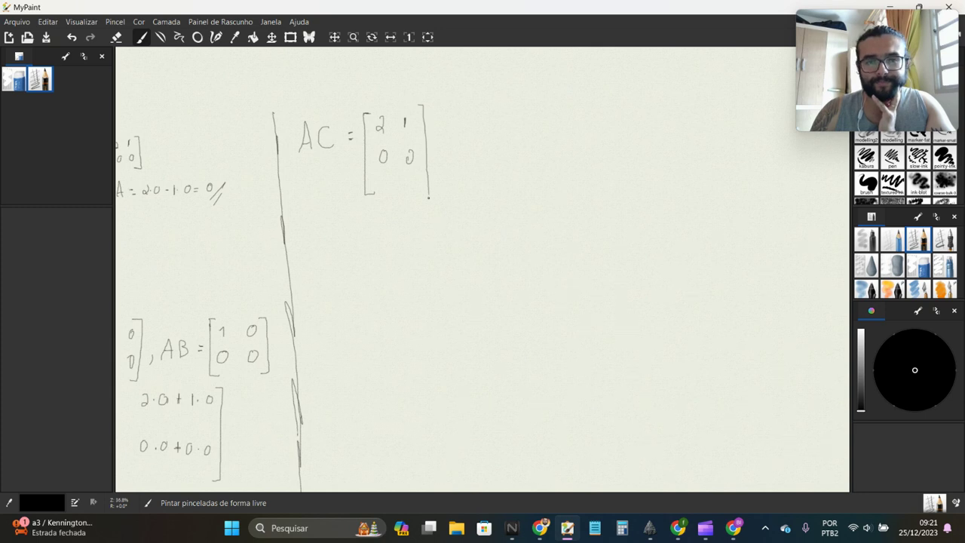
# Multiply by the bracketed matrix [C11 C12; C21 C22] and write an equals sign below
pyautogui.moveTo(448, 115); pyautogui.dragTo(450, 193)
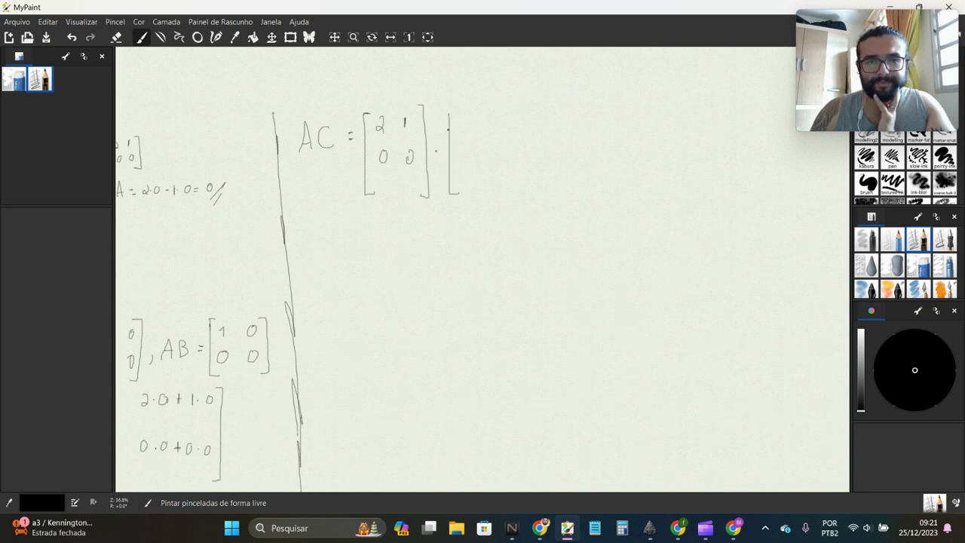
pyautogui.moveTo(459, 109)
pyautogui.mouseDown()
pyautogui.moveTo(449, 111)
pyautogui.moveTo(462, 135)
pyautogui.mouseUp()
pyautogui.click(471, 134)
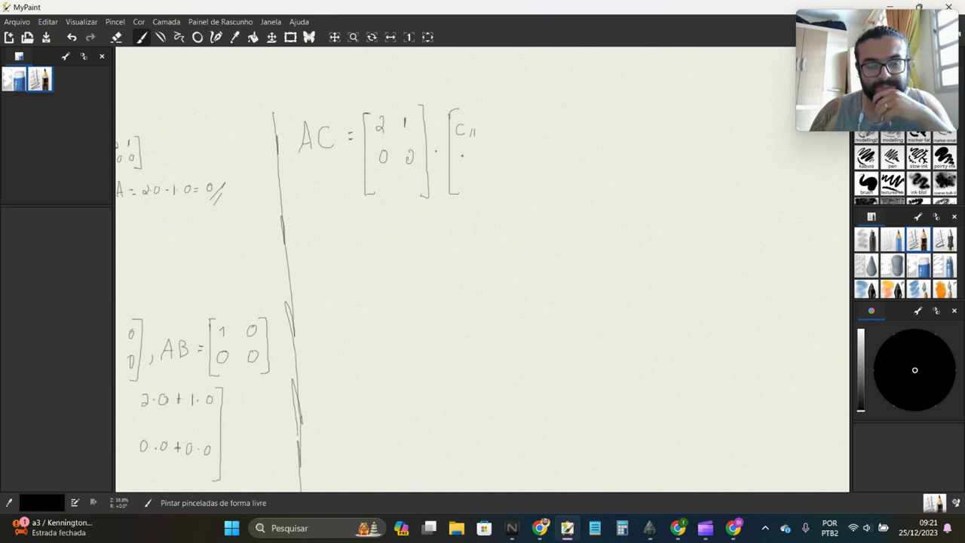
pyautogui.moveTo(462, 159)
pyautogui.mouseDown()
pyautogui.moveTo(461, 170)
pyautogui.moveTo(472, 169)
pyautogui.mouseUp()
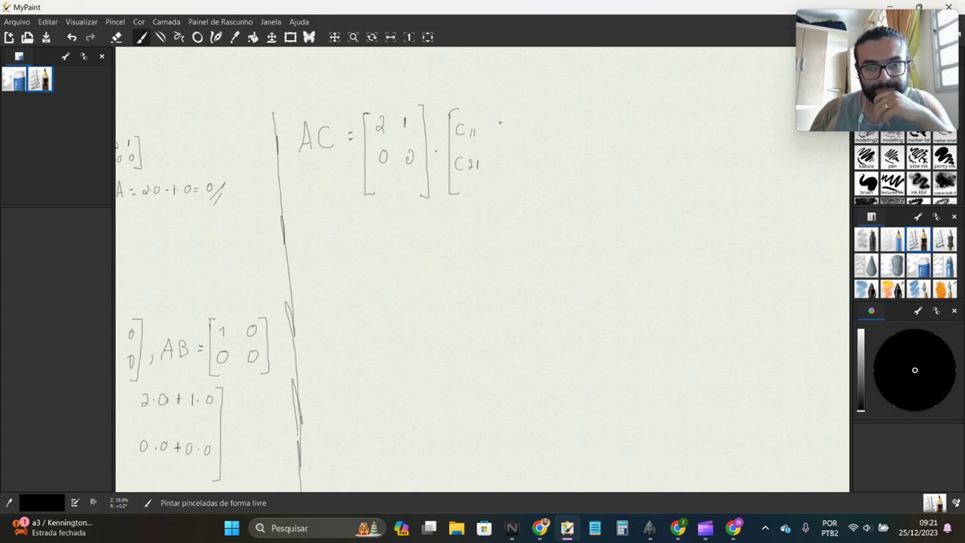
pyautogui.moveTo(500, 125)
pyautogui.mouseDown()
pyautogui.moveTo(496, 136)
pyautogui.moveTo(510, 135)
pyautogui.mouseUp()
pyautogui.moveTo(515, 126); pyautogui.dragTo(520, 134)
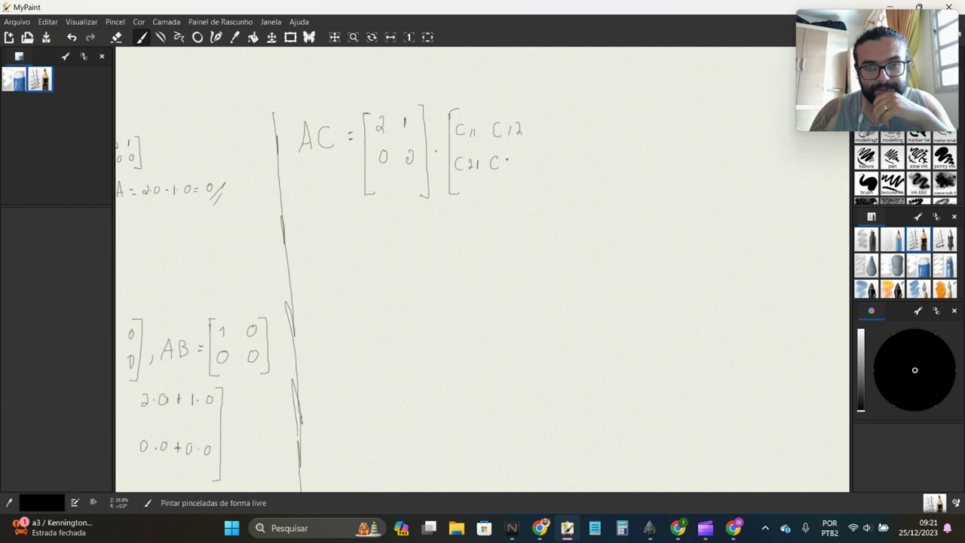
pyautogui.moveTo(519, 106)
pyautogui.mouseDown()
pyautogui.moveTo(529, 182)
pyautogui.moveTo(519, 185)
pyautogui.mouseUp()
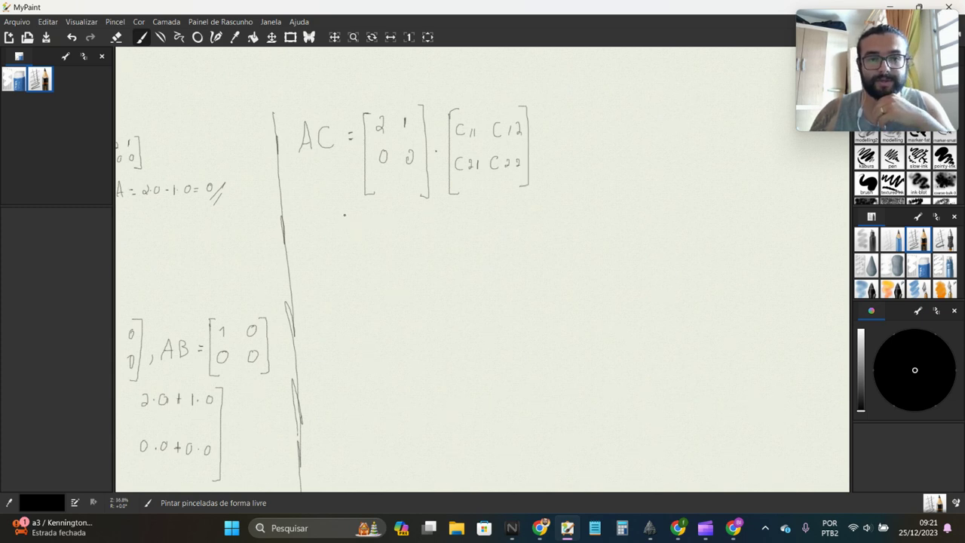
pyautogui.moveTo(345, 213)
pyautogui.mouseDown()
pyautogui.moveTo(371, 294)
pyautogui.moveTo(383, 295)
pyautogui.mouseUp()
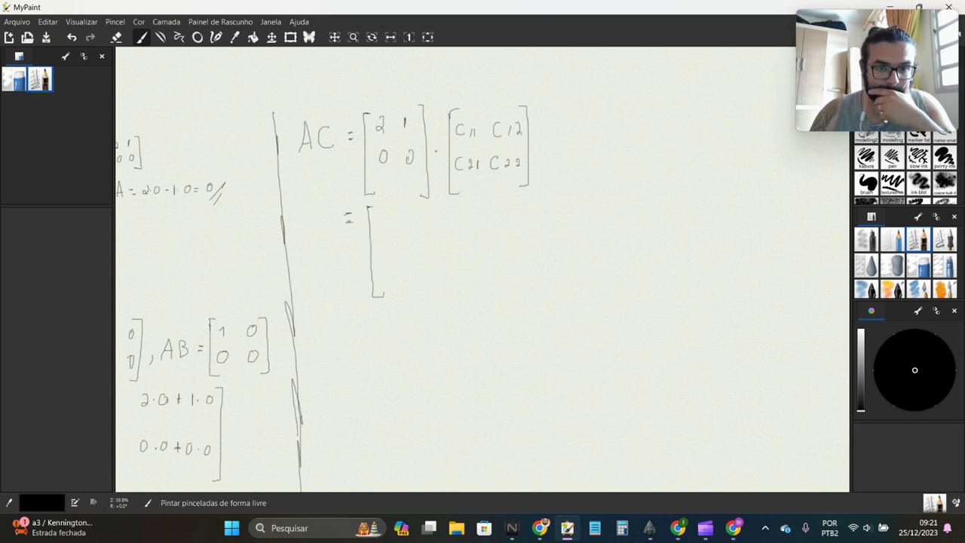
# Fill the result's top row with 2C11+1C21 and 2C12+1C22
pyautogui.moveTo(379, 225)
pyautogui.mouseDown()
pyautogui.moveTo(388, 237)
pyautogui.moveTo(477, 231)
pyautogui.mouseUp()
pyautogui.click(405, 229)
pyautogui.click(405, 236)
pyautogui.click(427, 234)
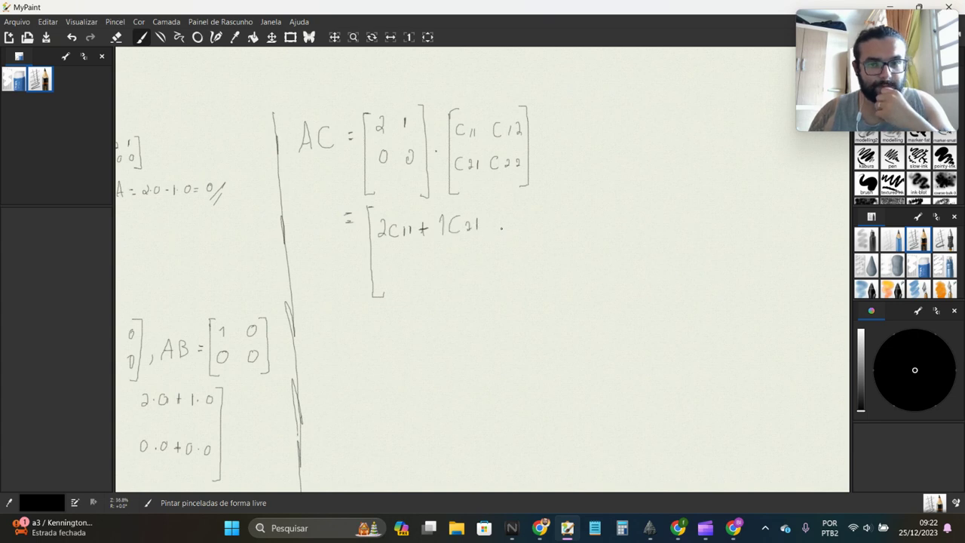
pyautogui.moveTo(530, 213)
pyautogui.mouseDown()
pyautogui.moveTo(528, 225)
pyautogui.moveTo(548, 227)
pyautogui.mouseUp()
pyautogui.moveTo(554, 216); pyautogui.dragTo(569, 228)
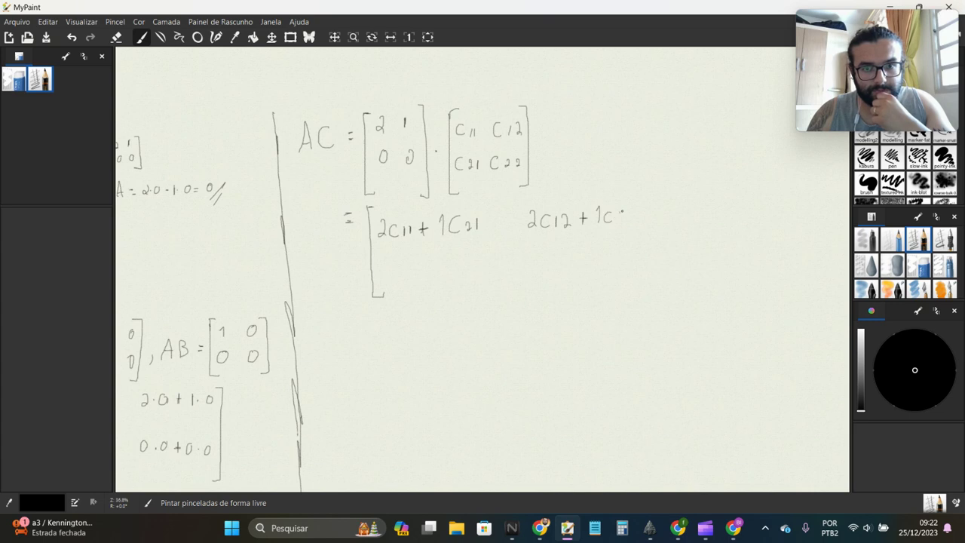
pyautogui.moveTo(621, 214)
pyautogui.mouseDown()
pyautogui.moveTo(638, 223)
pyautogui.moveTo(643, 303)
pyautogui.mouseUp()
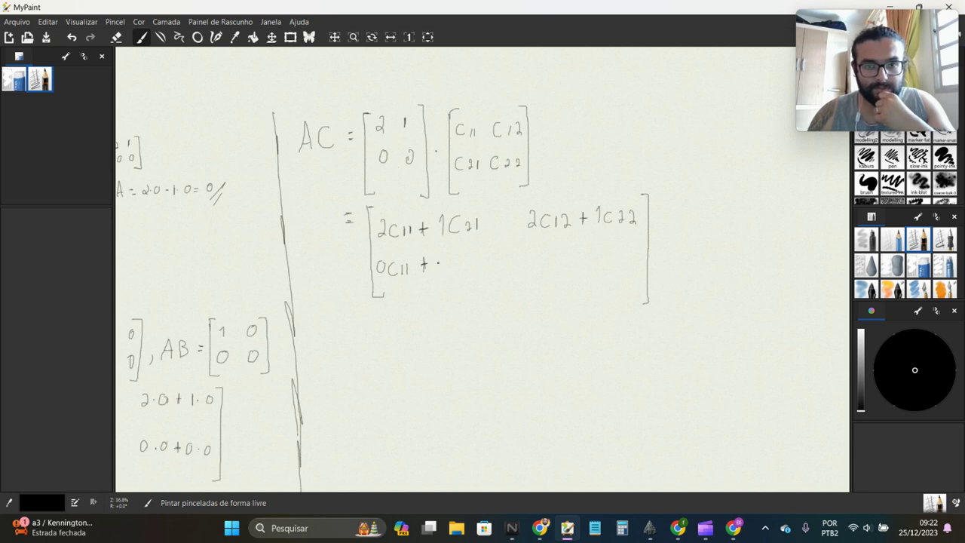
# Fill the bottom row with 0C11+0C21 and 0C12+0C22, and begin AB = AC underneath
pyautogui.moveTo(447, 265); pyautogui.dragTo(471, 276)
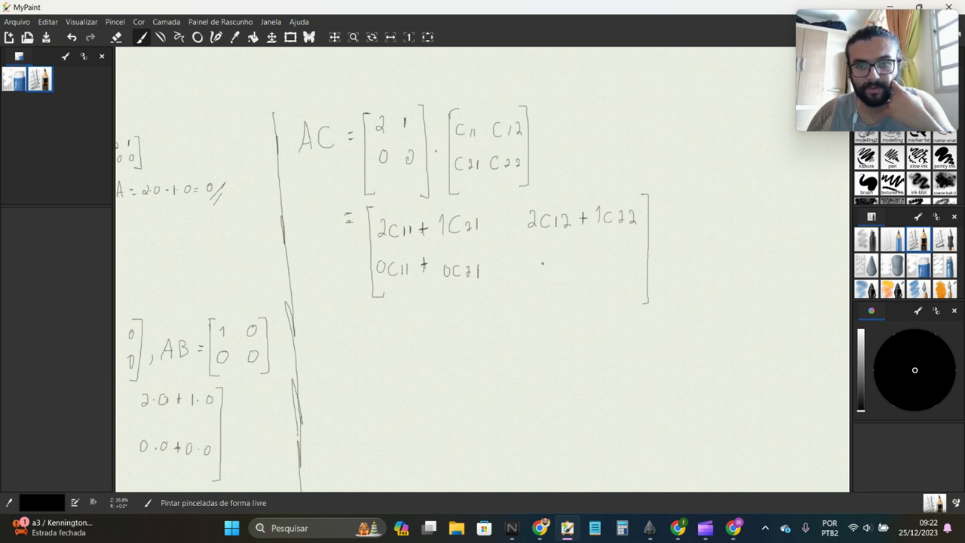
pyautogui.moveTo(540, 265); pyautogui.dragTo(551, 278)
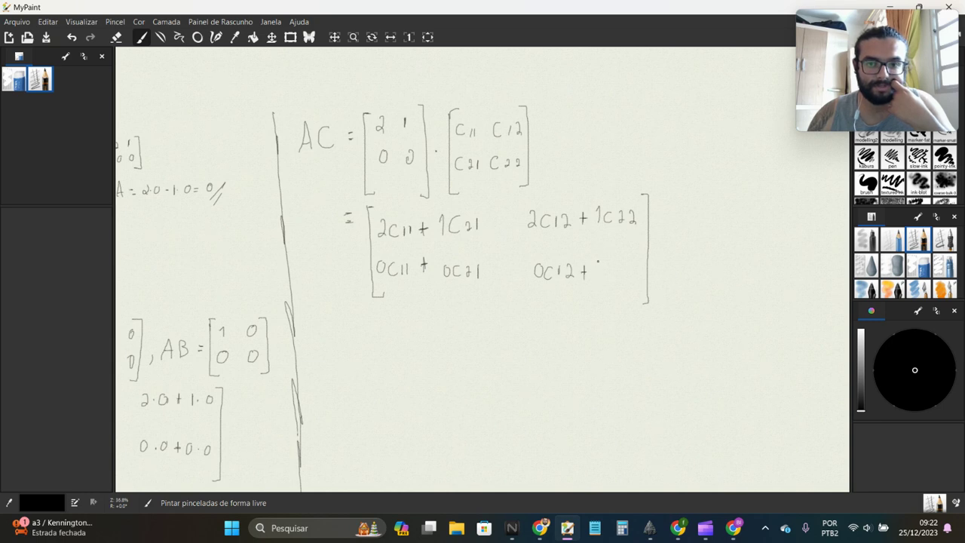
pyautogui.moveTo(599, 263); pyautogui.dragTo(640, 274)
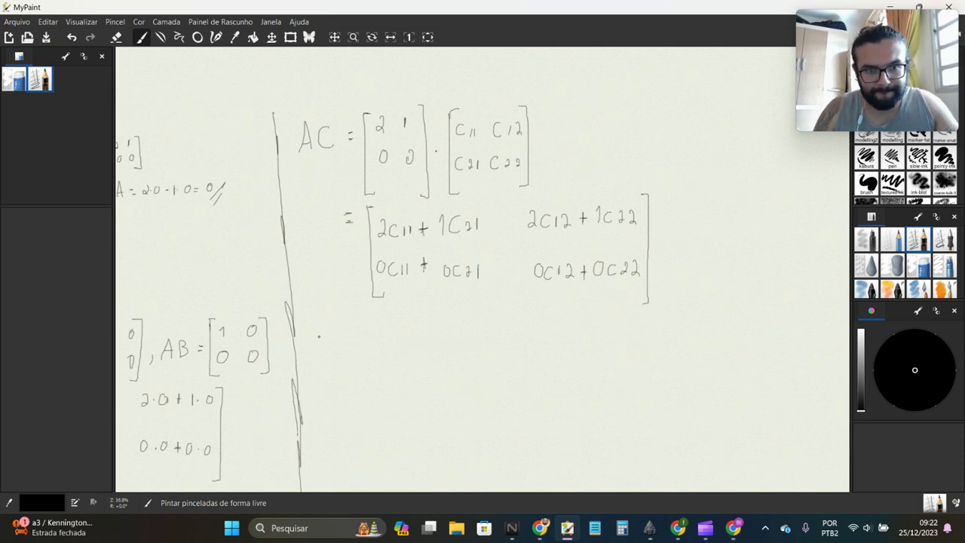
pyautogui.moveTo(318, 336)
pyautogui.mouseDown()
pyautogui.moveTo(372, 316)
pyautogui.moveTo(377, 331)
pyautogui.moveTo(398, 330)
pyautogui.mouseUp()
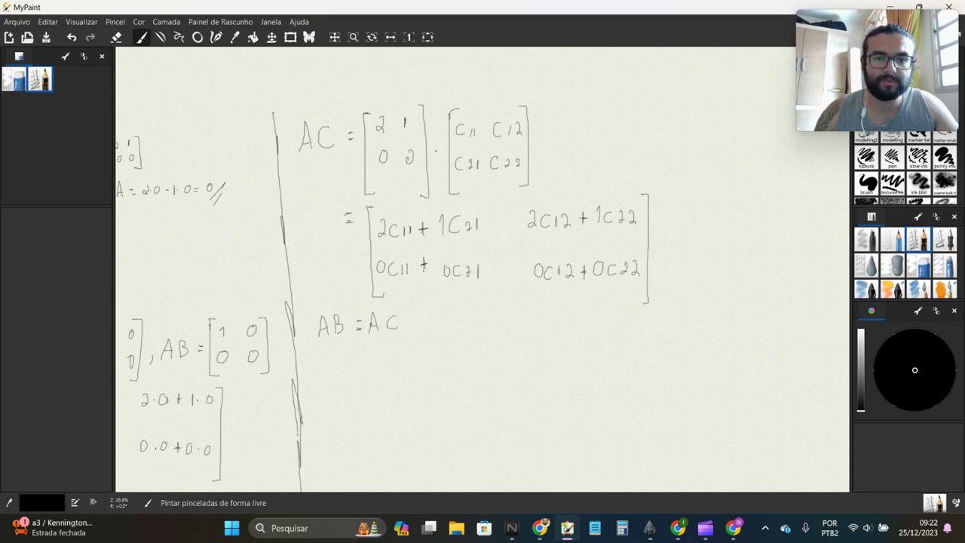
# Zoom out to show the earlier steps and write [1 0; 0 0] below AB = AC
pyautogui.scroll(-1, 310, 324)
pyautogui.press('space')
pyautogui.moveTo(319, 344)
pyautogui.mouseDown()
pyautogui.moveTo(434, 269)
pyautogui.moveTo(409, 277)
pyautogui.mouseUp()
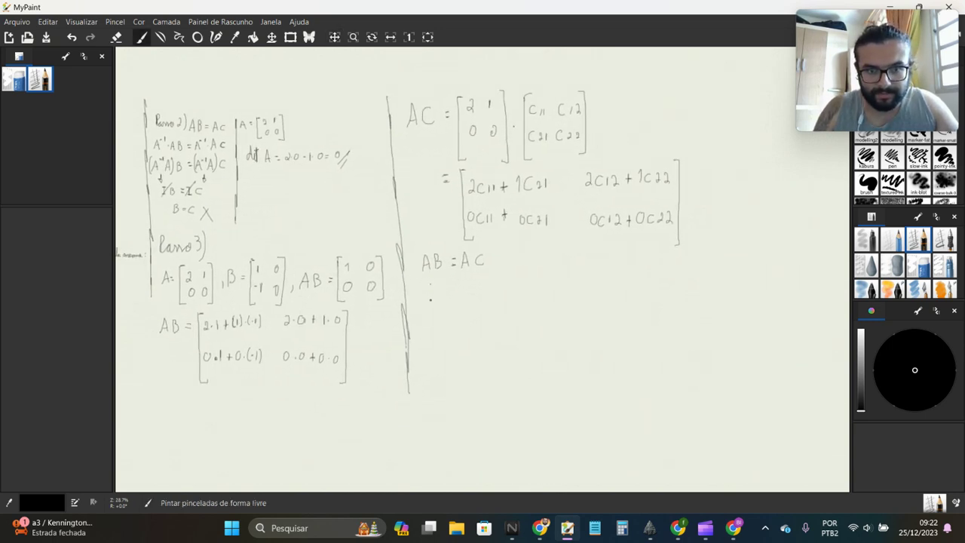
pyautogui.moveTo(431, 284)
pyautogui.mouseDown()
pyautogui.moveTo(437, 325)
pyautogui.moveTo(442, 307)
pyautogui.moveTo(477, 323)
pyautogui.mouseUp()
pyautogui.click(461, 287)
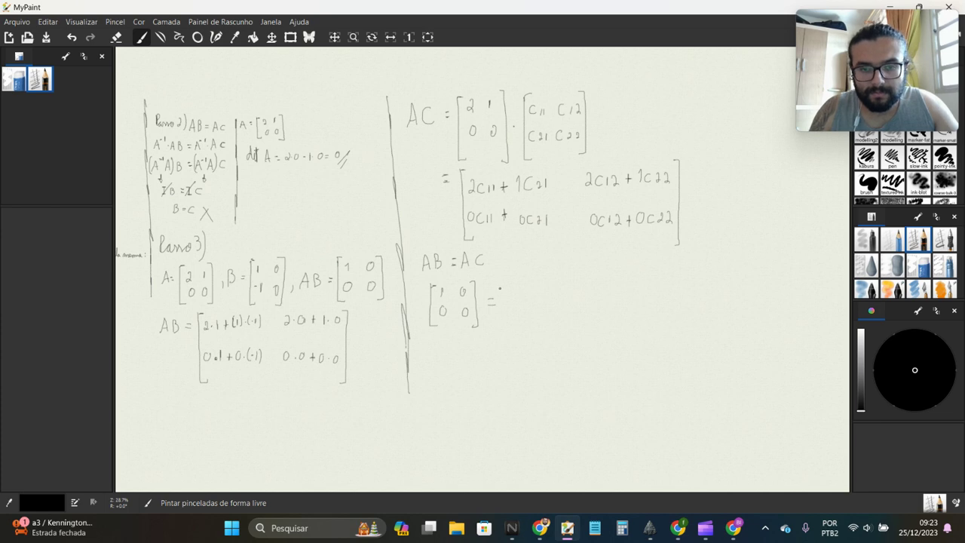
# Open the right-hand matrix and write its top-left entry 2C11+C21, undoing a stray stroke
pyautogui.moveTo(505, 279); pyautogui.dragTo(513, 330)
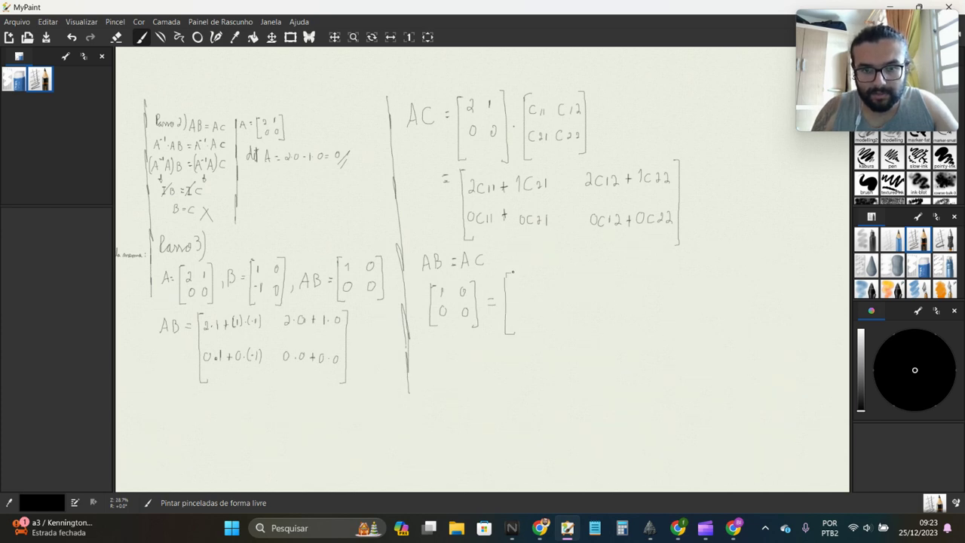
pyautogui.moveTo(507, 274); pyautogui.dragTo(514, 273)
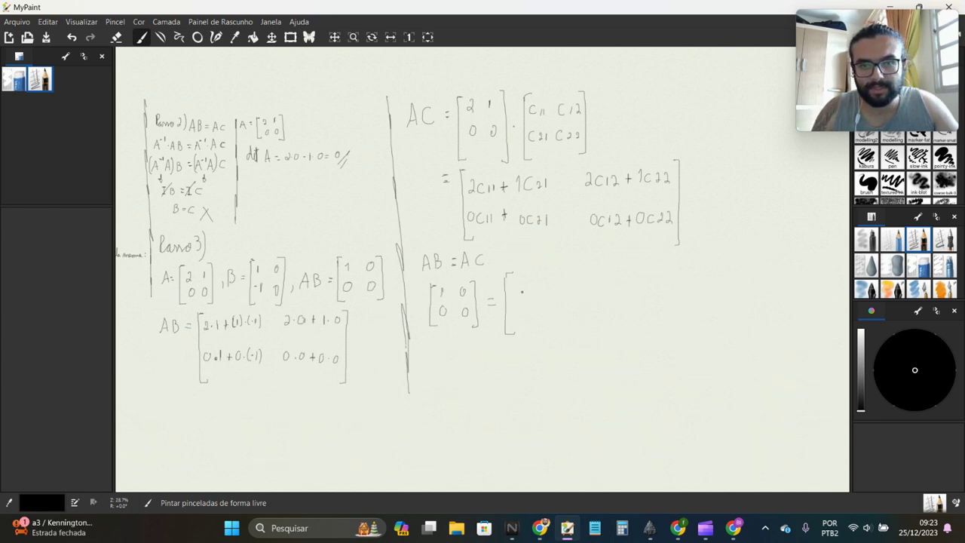
pyautogui.moveTo(518, 287); pyautogui.dragTo(524, 293)
pyautogui.click(529, 285)
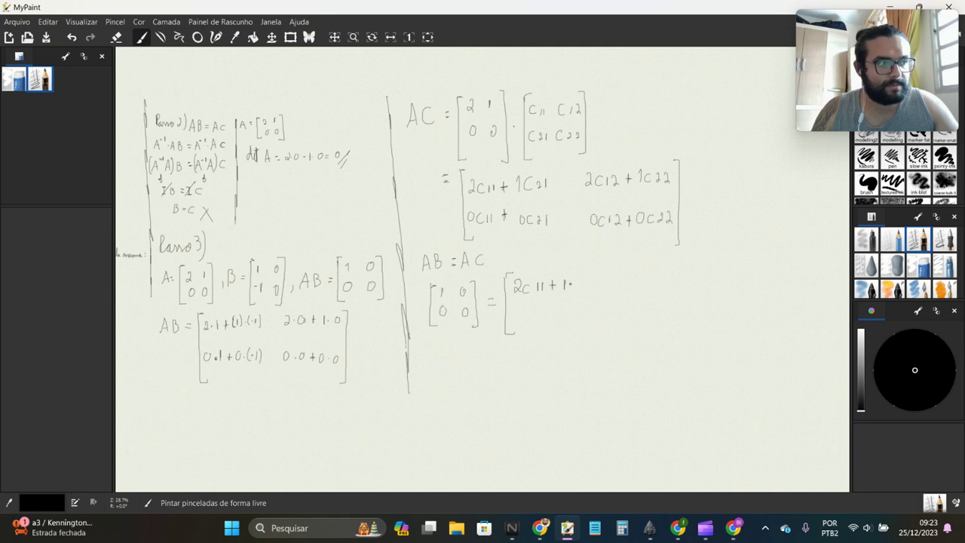
pyautogui.hotkey('ctrl', 'z')
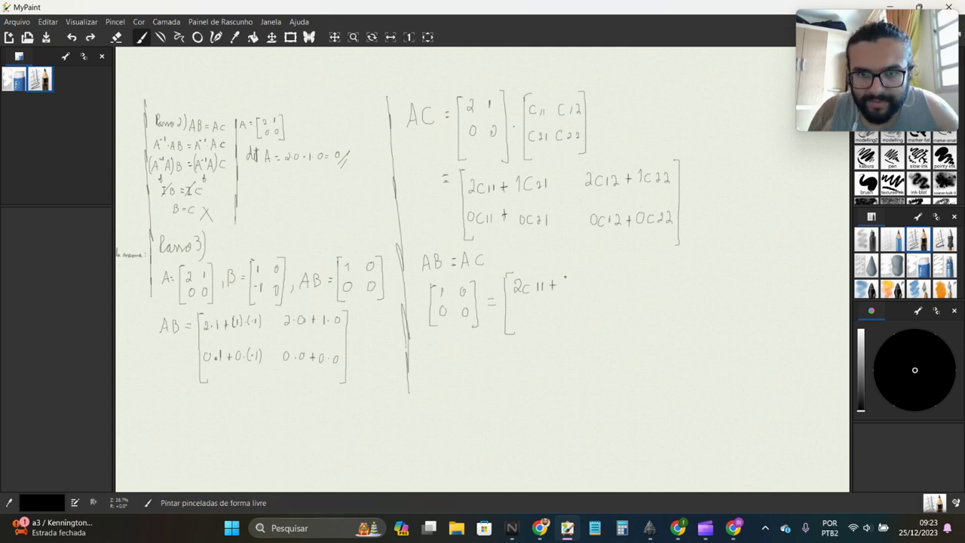
pyautogui.moveTo(574, 282); pyautogui.dragTo(579, 291)
pyautogui.moveTo(580, 280); pyautogui.dragTo(544, 315)
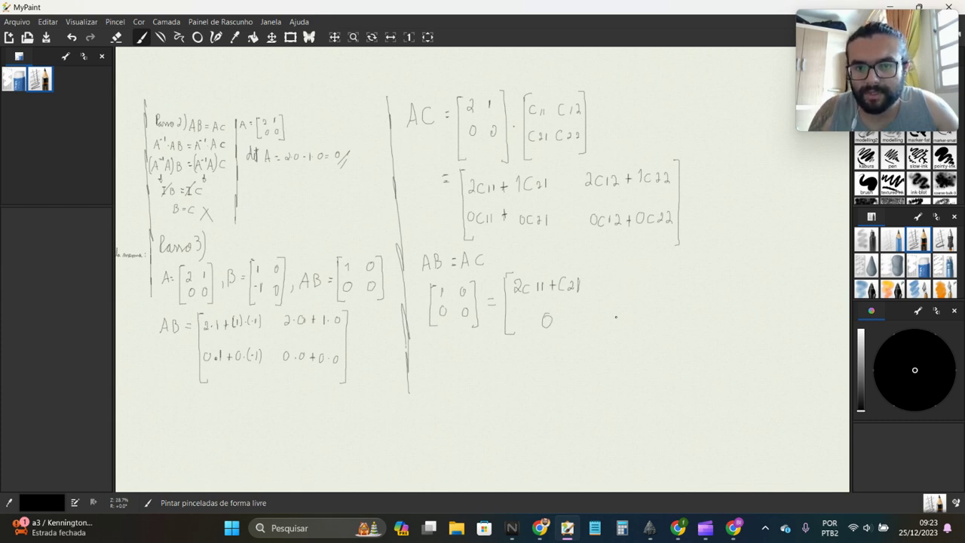
# Complete the matrix with 2C12+C22 and zeros in the bottom row, then begin 2C11 + C21 = 1
pyautogui.moveTo(619, 318); pyautogui.dragTo(616, 320)
pyautogui.moveTo(628, 270); pyautogui.dragTo(637, 270)
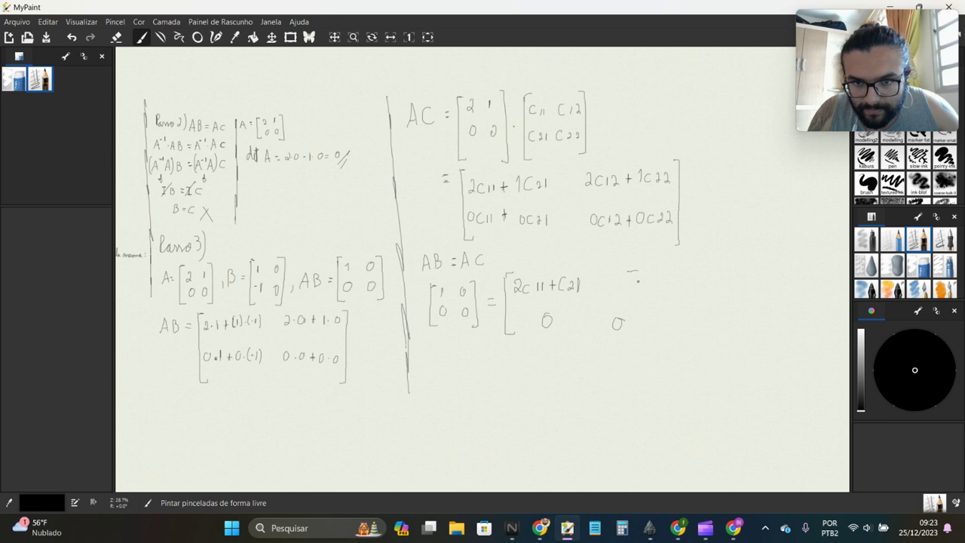
pyautogui.hotkey('ctrl', 'z')
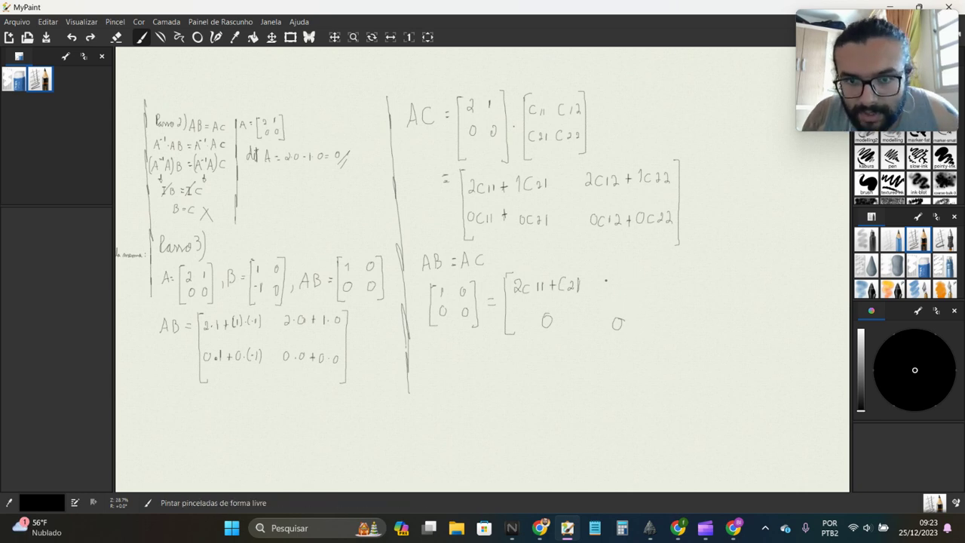
pyautogui.moveTo(602, 282); pyautogui.dragTo(645, 291)
pyautogui.moveTo(641, 287)
pyautogui.mouseDown()
pyautogui.moveTo(683, 292)
pyautogui.moveTo(682, 340)
pyautogui.mouseUp()
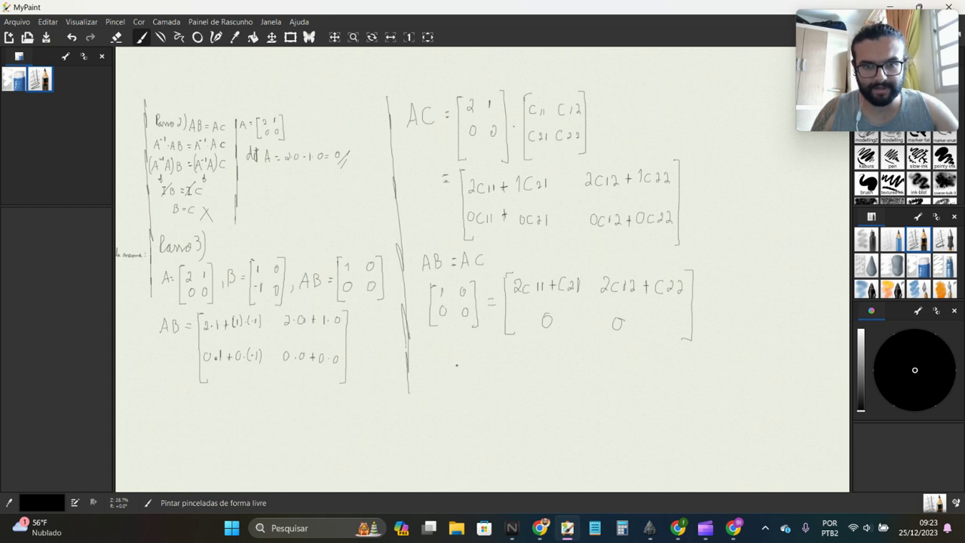
pyautogui.moveTo(429, 355); pyautogui.dragTo(438, 370)
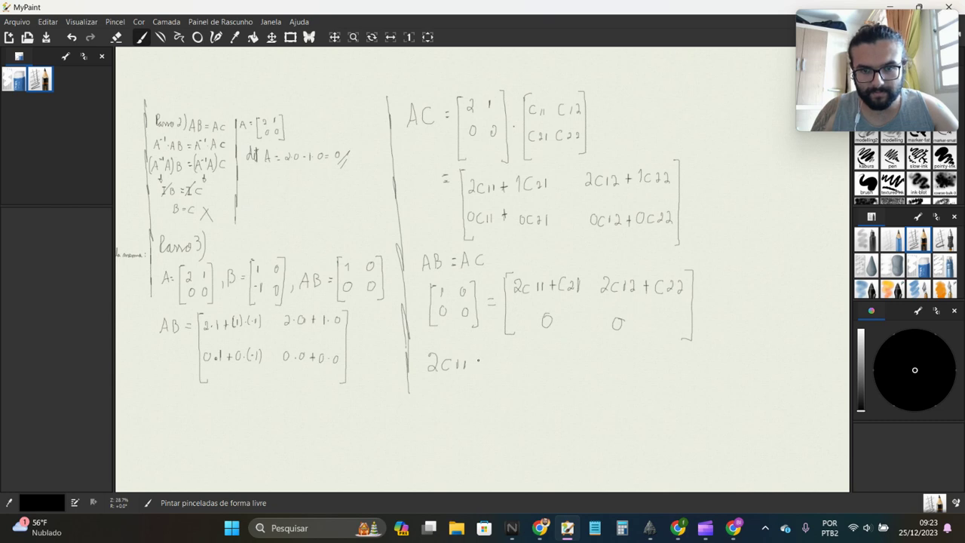
# Finish the equation 2C11 + C21 = 1 and extend the vertical divider further down
pyautogui.moveTo(496, 355)
pyautogui.mouseDown()
pyautogui.moveTo(497, 367)
pyautogui.moveTo(537, 366)
pyautogui.mouseUp()
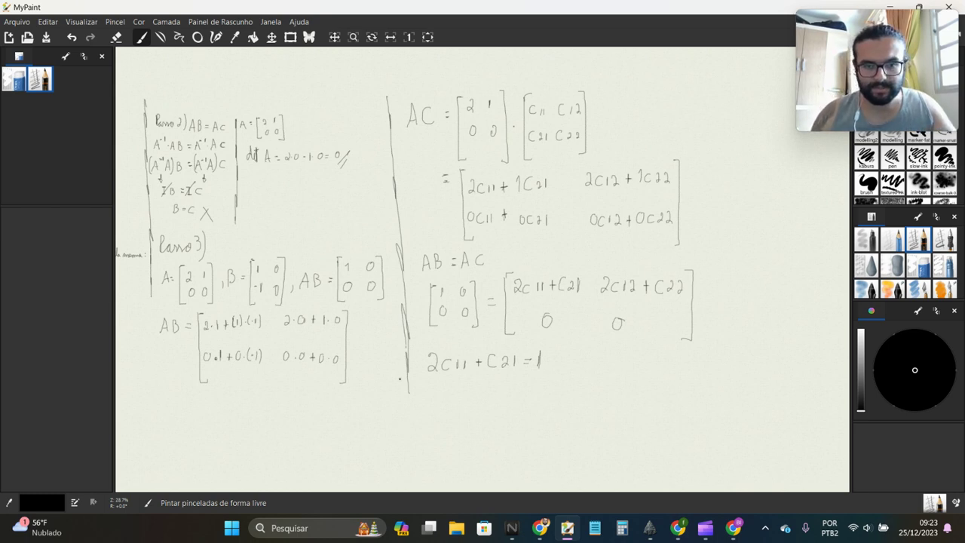
pyautogui.moveTo(410, 375); pyautogui.dragTo(412, 448)
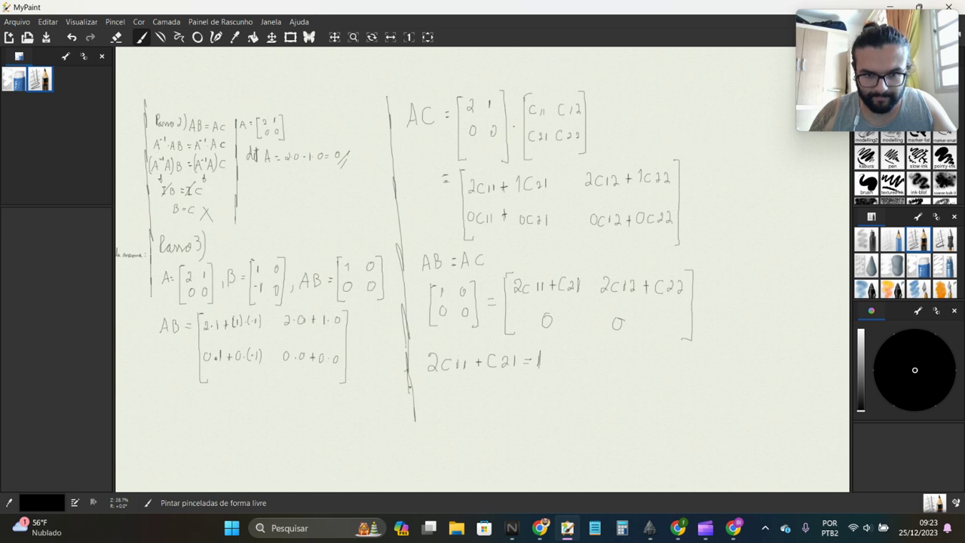
pyautogui.hotkey('ctrl', 'z')
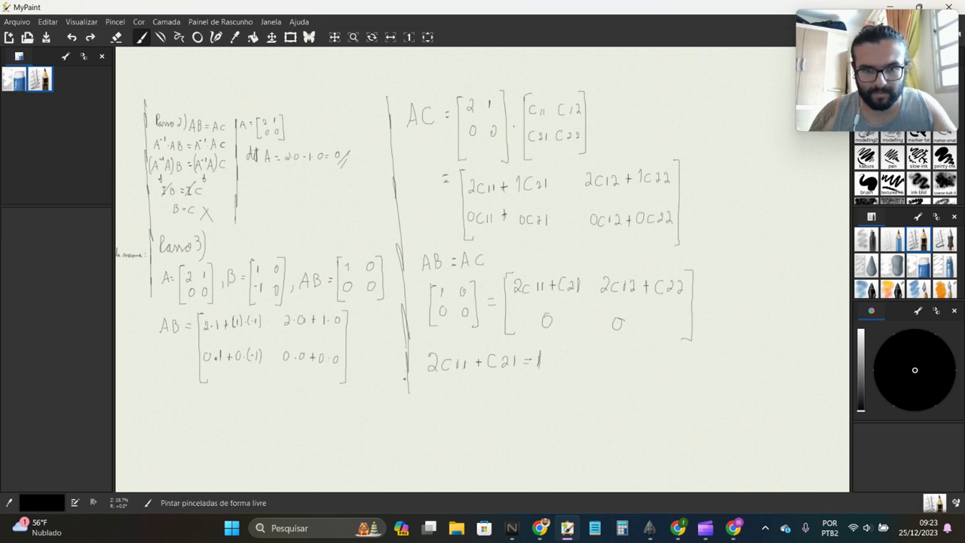
pyautogui.moveTo(406, 389); pyautogui.dragTo(408, 453)
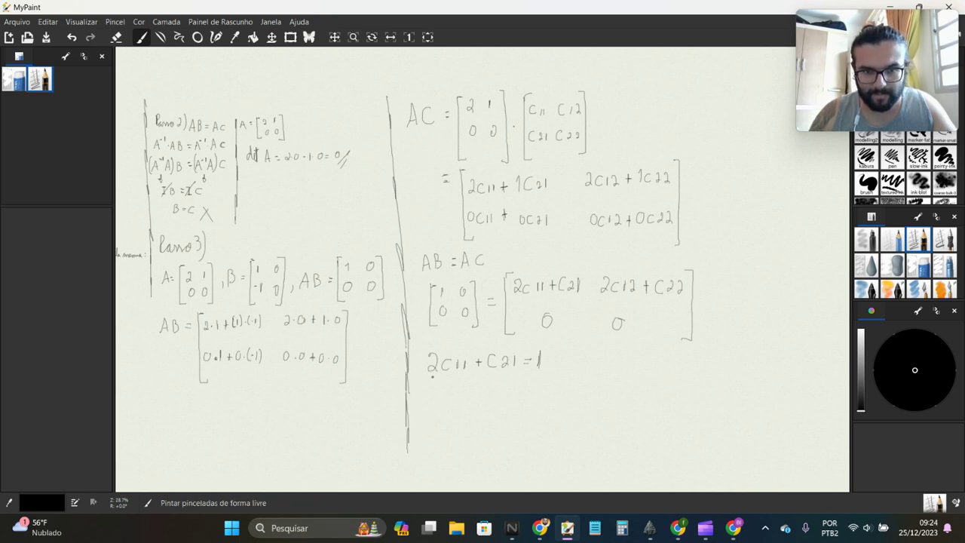
# Substitute c11 = 2 to write 2·2 + C21 = 1 and begin the next line below
pyautogui.moveTo(422, 399)
pyautogui.mouseDown()
pyautogui.moveTo(431, 412)
pyautogui.moveTo(525, 398)
pyautogui.mouseUp()
pyautogui.moveTo(516, 404); pyautogui.dragTo(532, 410)
pyautogui.click(442, 438)
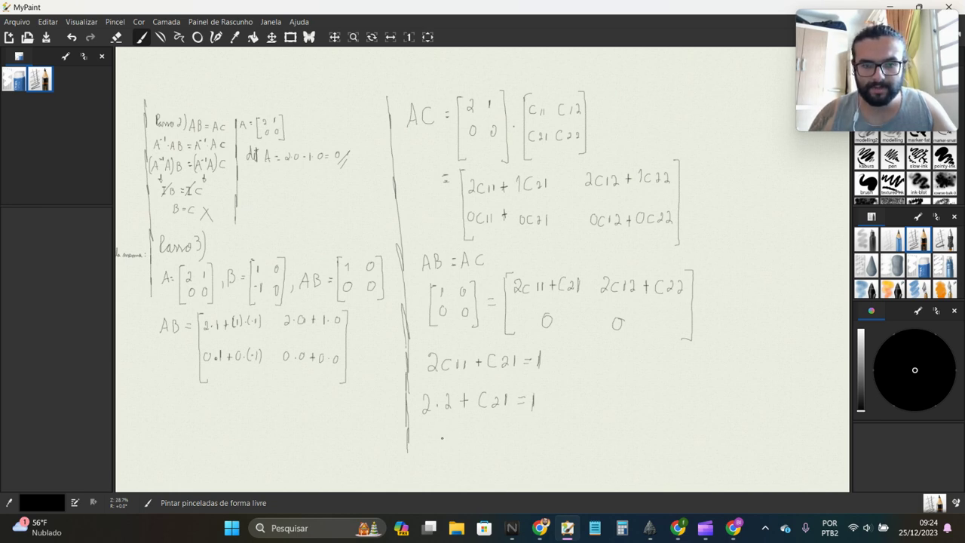
pyautogui.moveTo(438, 427); pyautogui.dragTo(438, 439)
pyautogui.moveTo(454, 427); pyautogui.dragTo(454, 438)
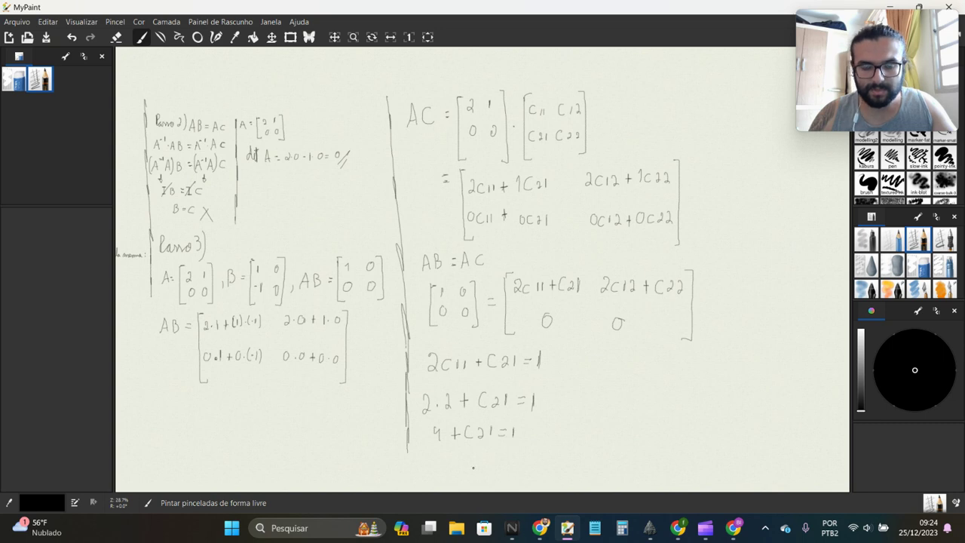
pyautogui.moveTo(461, 450); pyautogui.dragTo(460, 462)
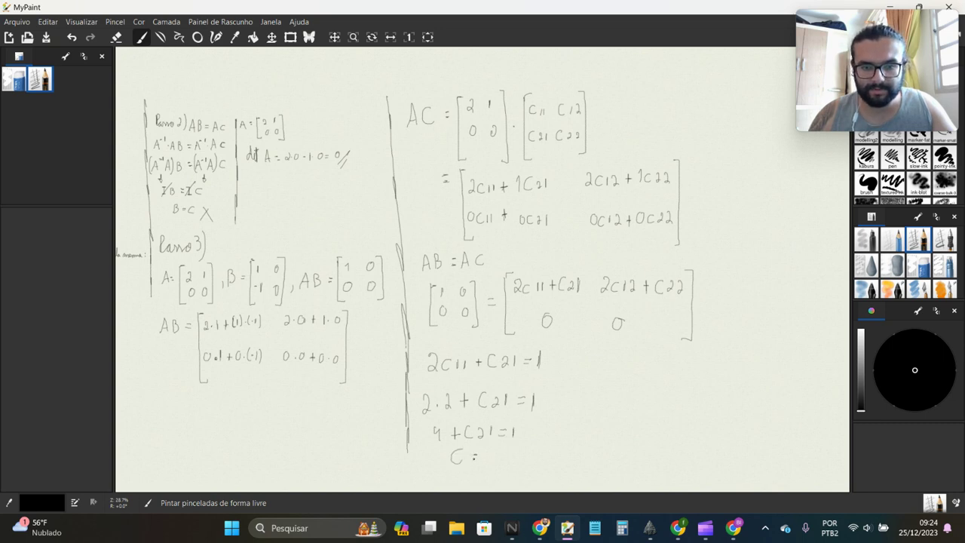
# Write C21 = -3 under 4 + C21 = 1, redoing misdrawn strokes, and draw a box around it
pyautogui.scroll(-1, 471, 441)
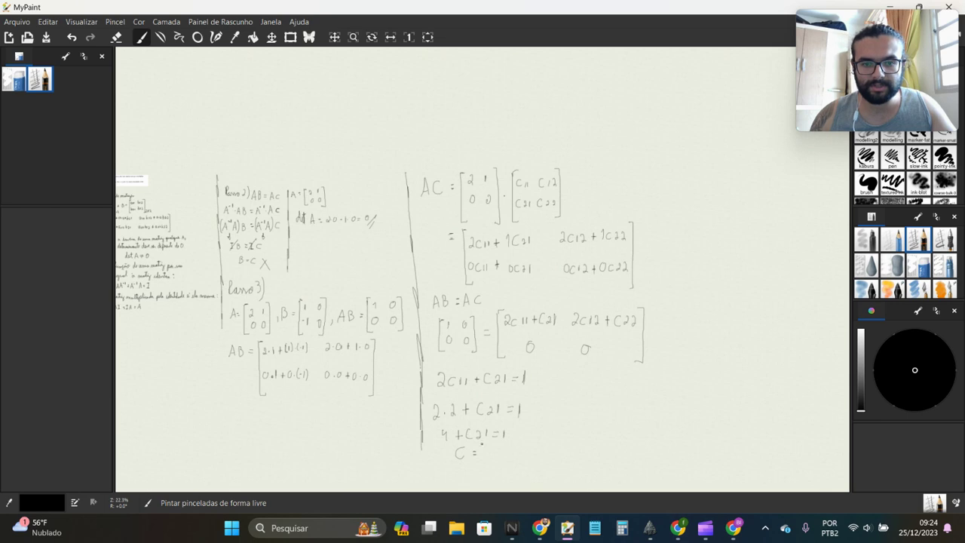
pyautogui.moveTo(482, 446); pyautogui.dragTo(482, 346)
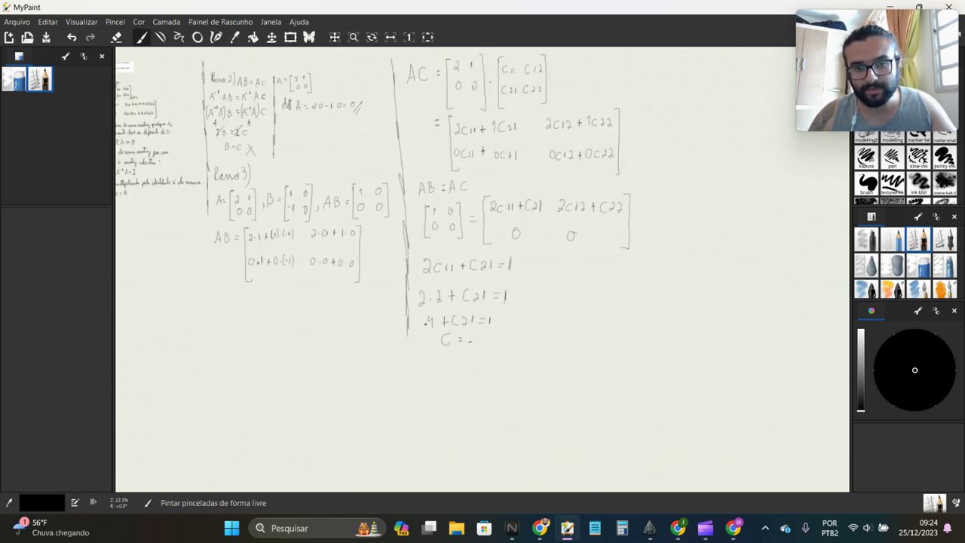
pyautogui.moveTo(480, 336); pyautogui.dragTo(487, 347)
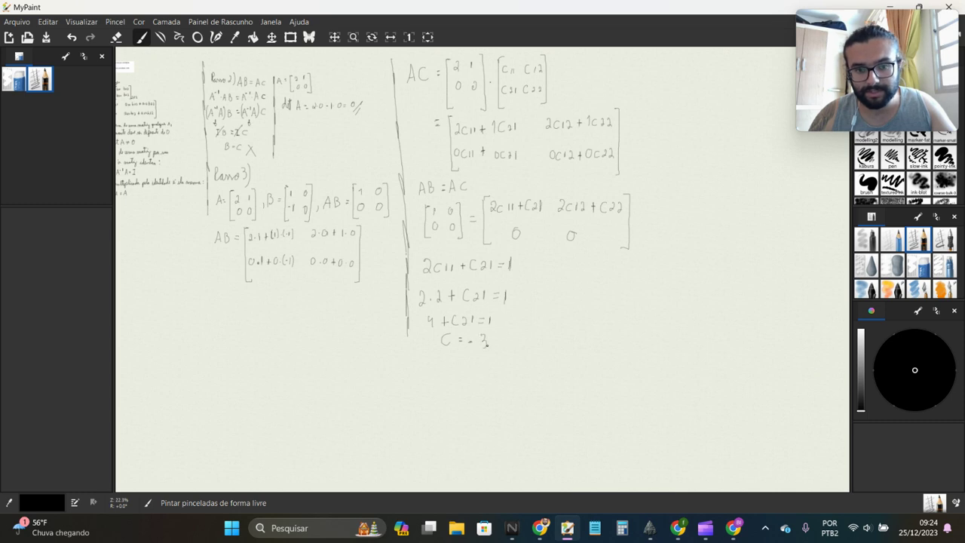
pyautogui.hotkey('ctrl', 'z')
pyautogui.hotkey('ctrl', 'z')
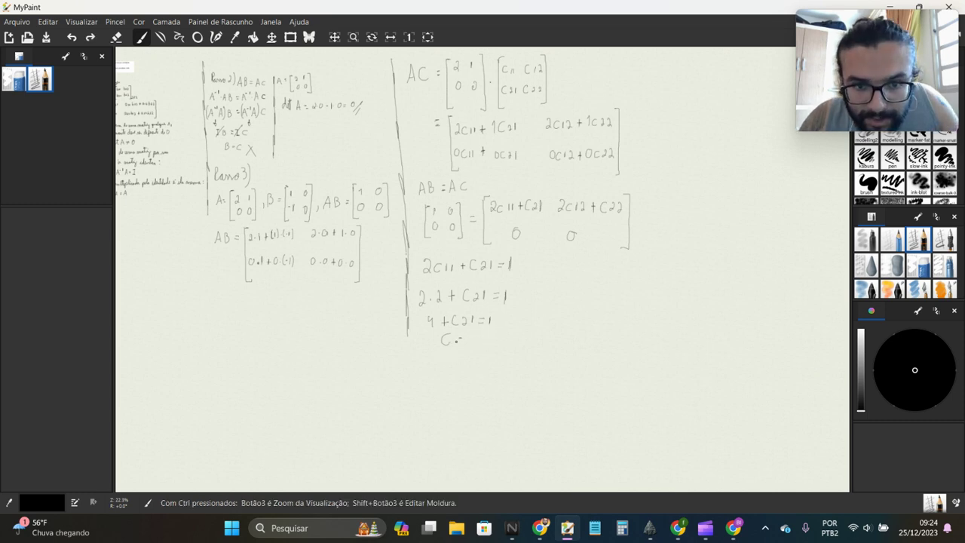
pyautogui.hotkey('ctrl', 'z')
pyautogui.hotkey('ctrl', 'z')
pyautogui.moveTo(441, 344); pyautogui.dragTo(450, 356)
pyautogui.moveTo(453, 348)
pyautogui.mouseDown()
pyautogui.moveTo(453, 356)
pyautogui.moveTo(489, 355)
pyautogui.mouseUp()
pyautogui.click(429, 341)
pyautogui.moveTo(429, 343)
pyautogui.mouseDown()
pyautogui.moveTo(430, 368)
pyautogui.moveTo(488, 334)
pyautogui.moveTo(499, 365)
pyautogui.moveTo(429, 369)
pyautogui.mouseUp()
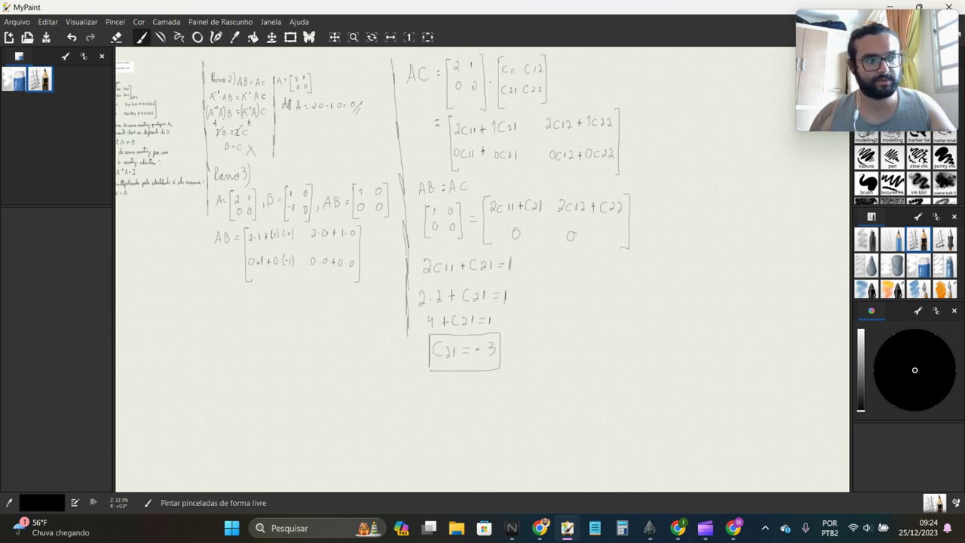
pyautogui.moveTo(472, 323); pyautogui.dragTo(229, 323)
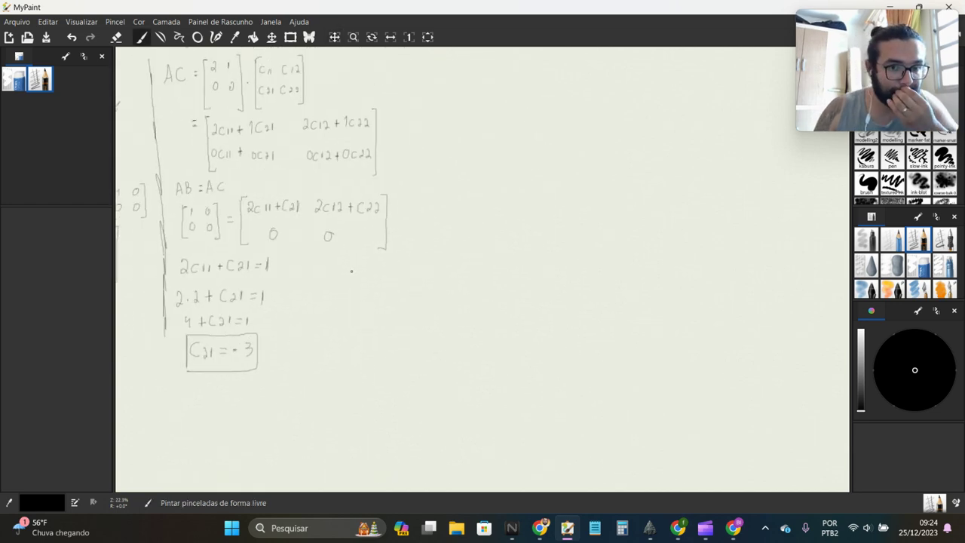
pyautogui.moveTo(330, 261); pyautogui.dragTo(325, 276)
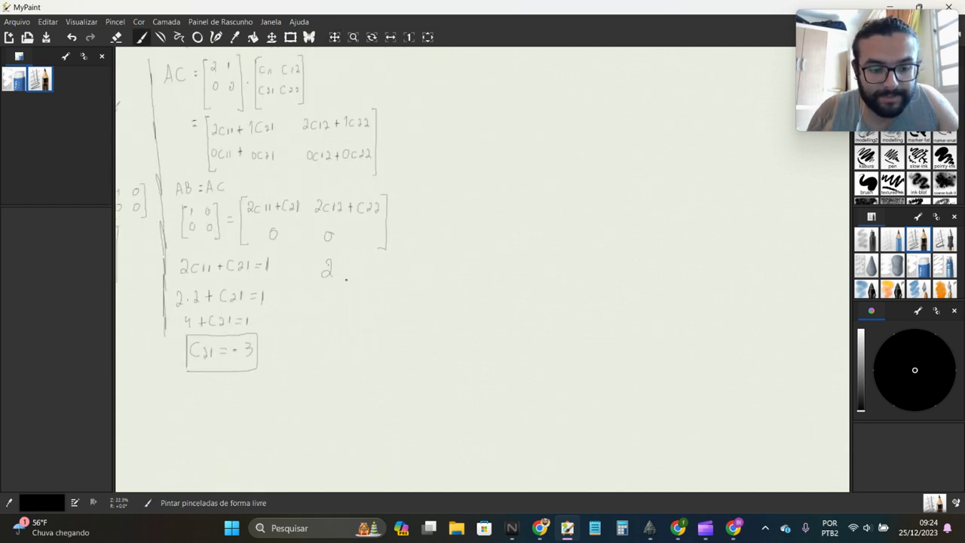
# Write 2c12 + C22 = 0 beside 2c11 + C21 = 1, undoing a misdrawn digit first
pyautogui.hotkey('ctrl', 'z')
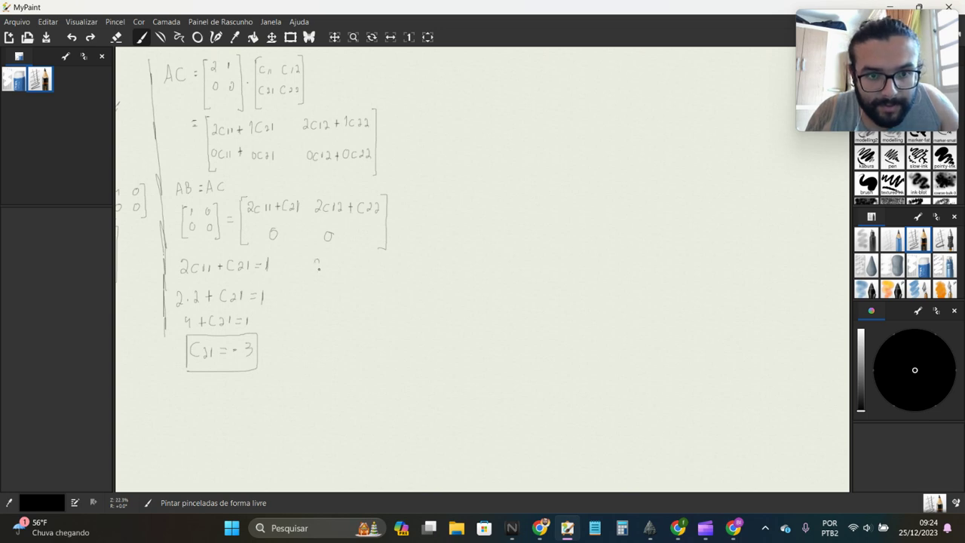
pyautogui.moveTo(312, 265); pyautogui.dragTo(339, 271)
pyautogui.moveTo(341, 265)
pyautogui.mouseDown()
pyautogui.moveTo(346, 275)
pyautogui.moveTo(411, 269)
pyautogui.mouseUp()
pyautogui.moveTo(400, 273); pyautogui.dragTo(422, 265)
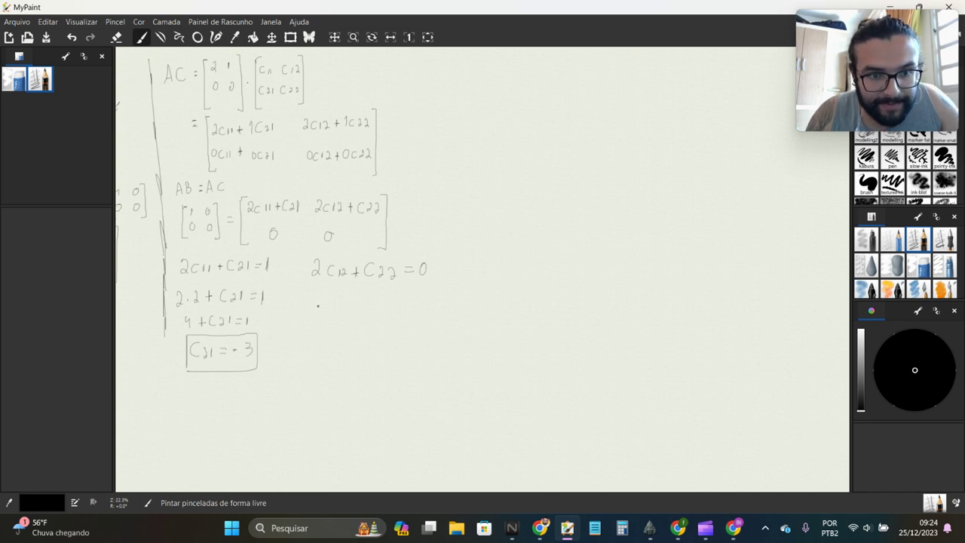
# Write C12 + C22 = 0 beneath it and enclose it in a box
pyautogui.moveTo(324, 301)
pyautogui.mouseDown()
pyautogui.moveTo(318, 308)
pyautogui.moveTo(366, 311)
pyautogui.moveTo(411, 301)
pyautogui.mouseUp()
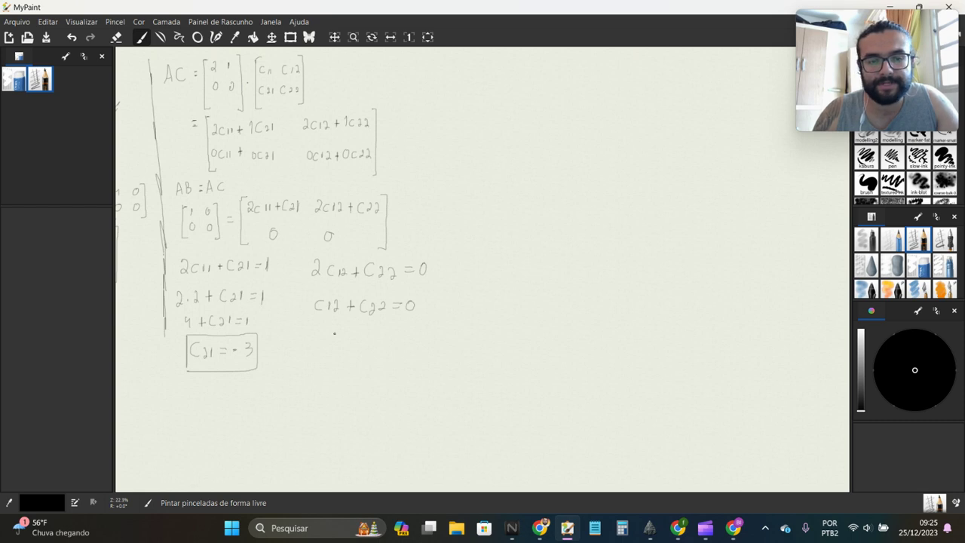
pyautogui.moveTo(308, 298)
pyautogui.mouseDown()
pyautogui.moveTo(307, 323)
pyautogui.moveTo(413, 332)
pyautogui.moveTo(326, 325)
pyautogui.mouseUp()
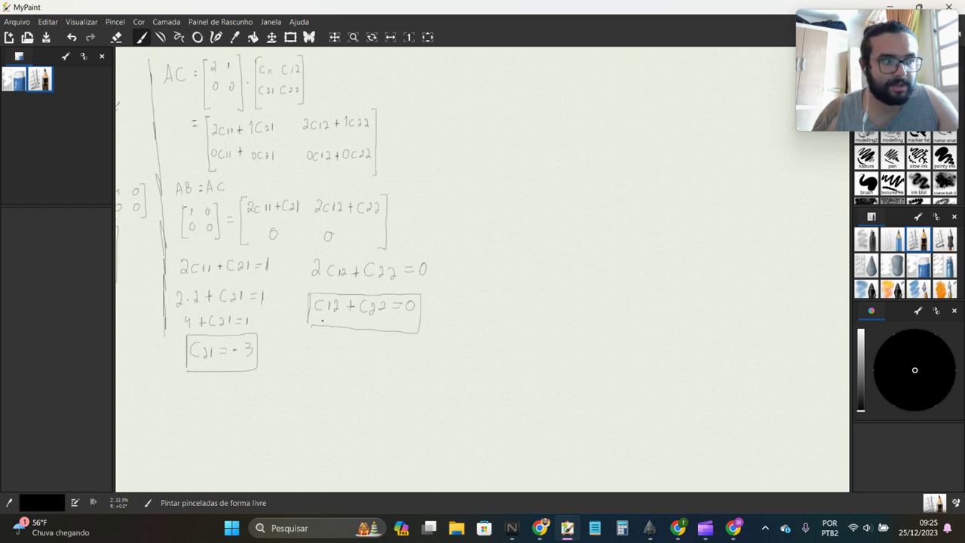
pyautogui.moveTo(488, 185); pyautogui.dragTo(512, 243)
# Handwrite C = followed by a bracketed 2×2 matrix with entries 2, 0, -3, 0
pyautogui.moveTo(486, 122)
pyautogui.mouseDown()
pyautogui.moveTo(481, 137)
pyautogui.moveTo(518, 191)
pyautogui.mouseUp()
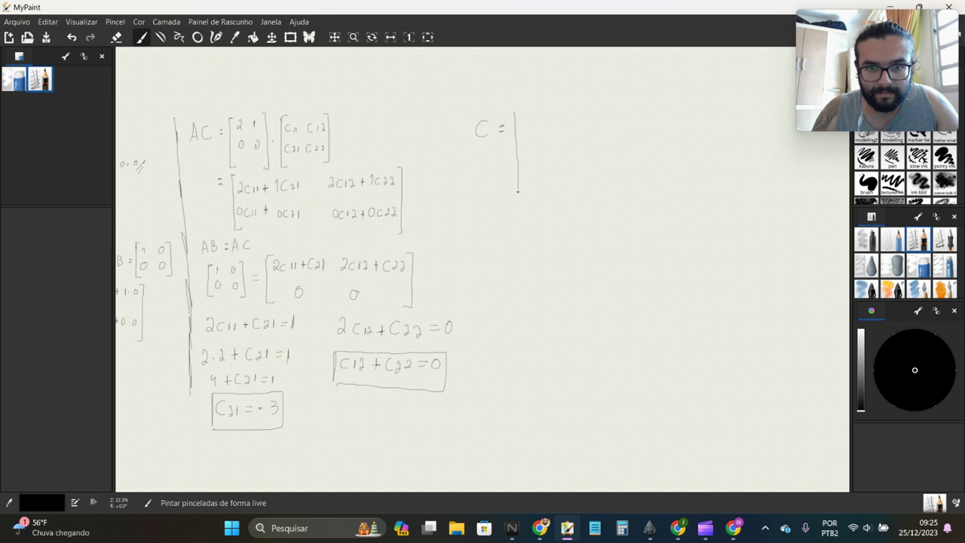
pyautogui.moveTo(516, 112); pyautogui.dragTo(521, 112)
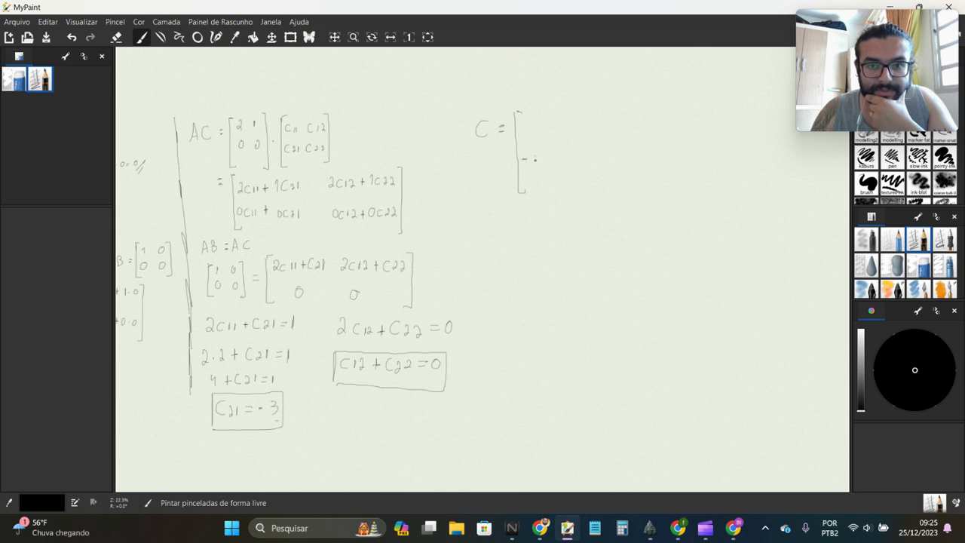
pyautogui.moveTo(533, 155); pyautogui.dragTo(535, 168)
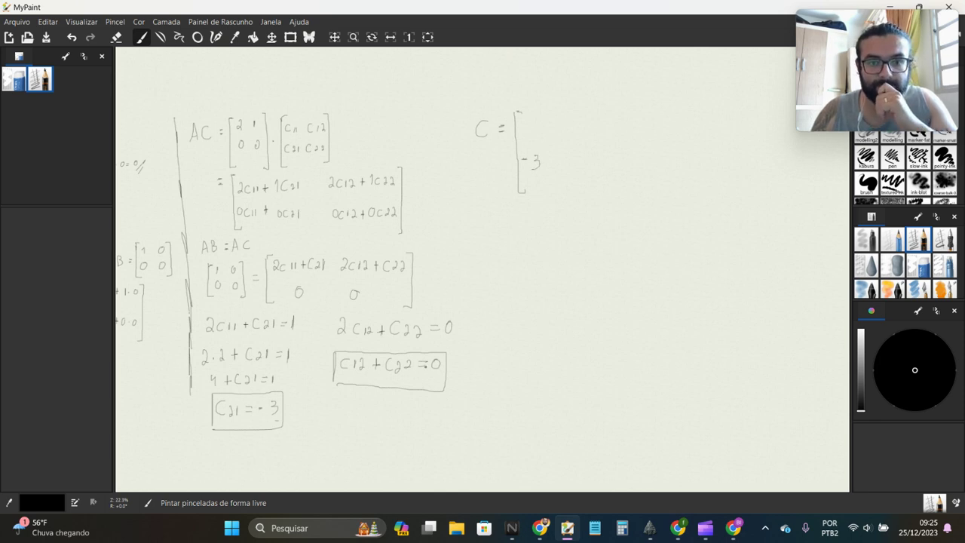
pyautogui.moveTo(567, 123); pyautogui.dragTo(567, 124)
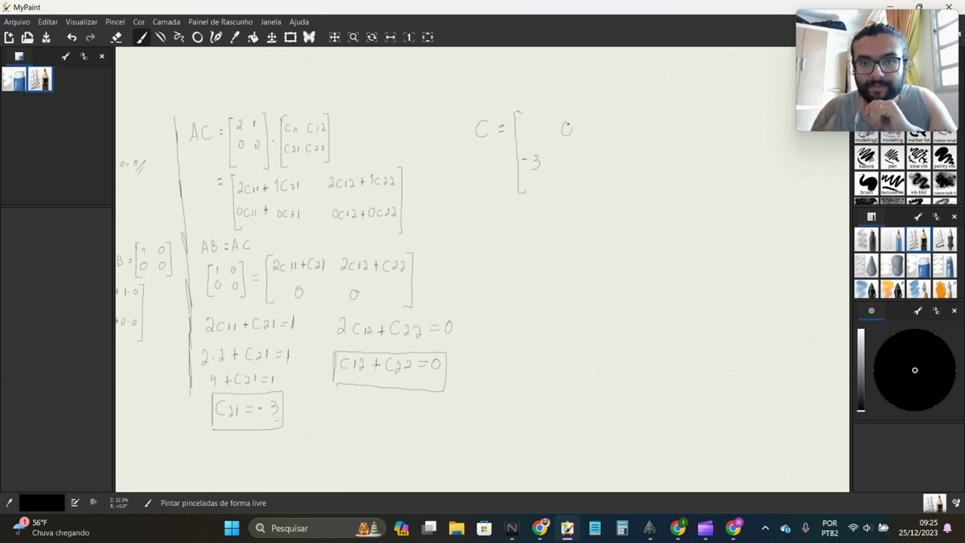
pyautogui.moveTo(570, 158); pyautogui.dragTo(571, 159)
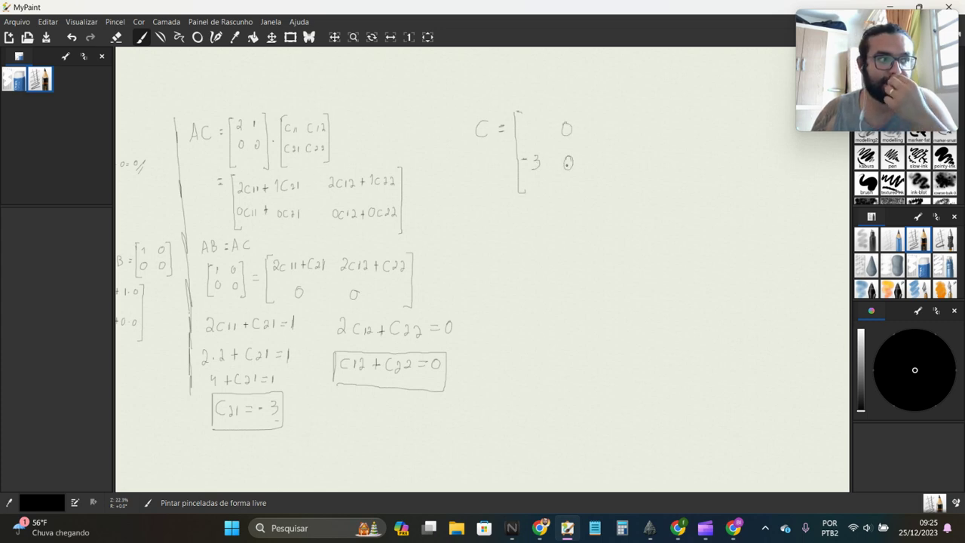
pyautogui.moveTo(530, 122); pyautogui.dragTo(535, 132)
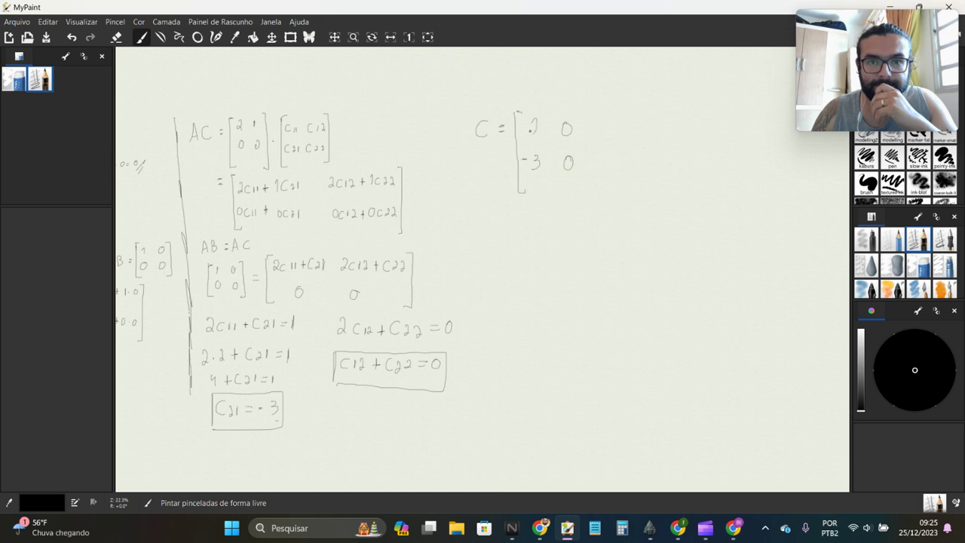
pyautogui.moveTo(591, 107); pyautogui.dragTo(593, 197)
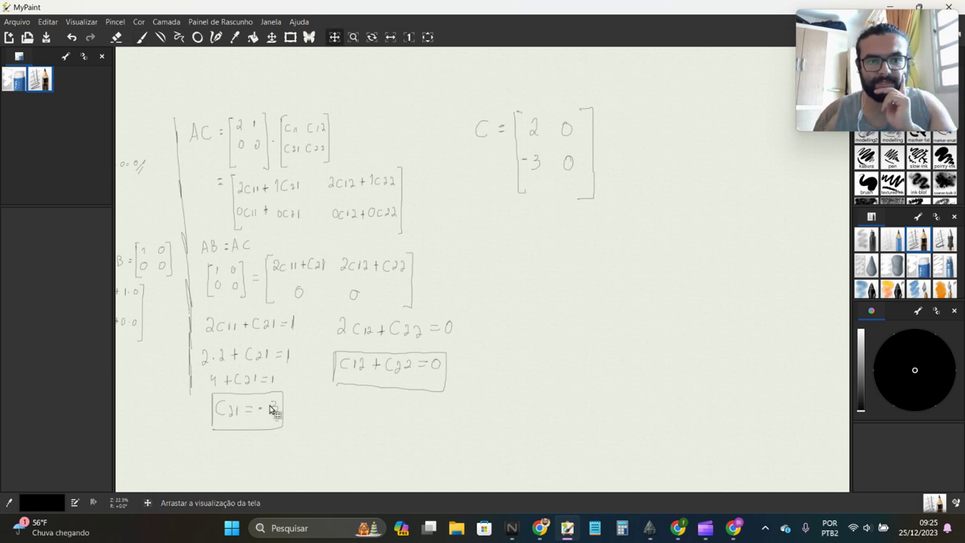
pyautogui.moveTo(271, 411); pyautogui.dragTo(625, 298)
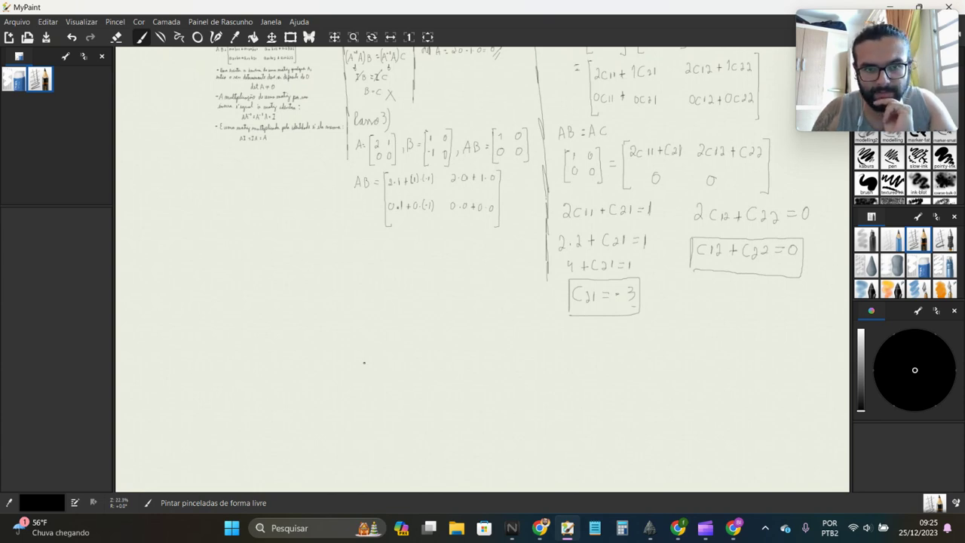
# Write the heading Passo 4) with AC = beneath it
pyautogui.moveTo(352, 330)
pyautogui.mouseDown()
pyautogui.moveTo(354, 352)
pyautogui.moveTo(397, 346)
pyautogui.moveTo(421, 364)
pyautogui.mouseUp()
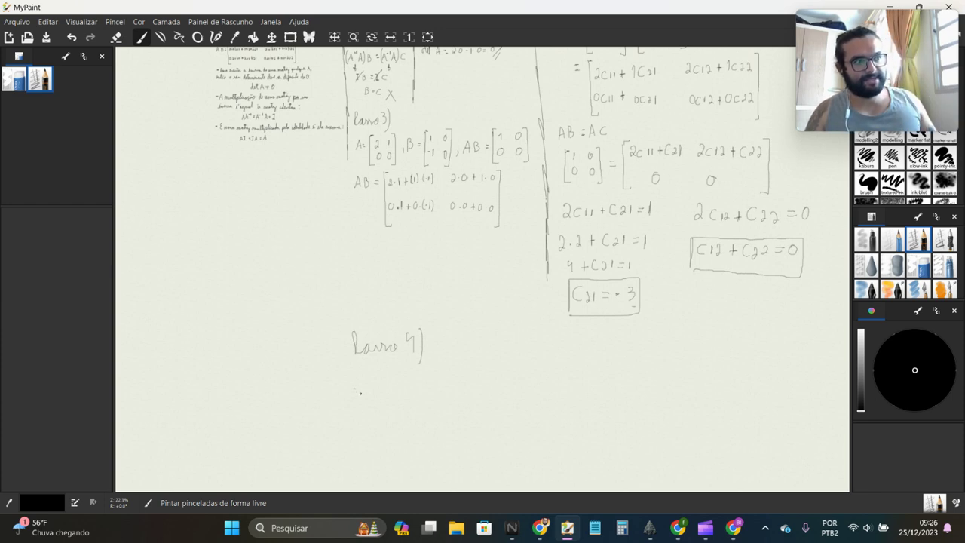
pyautogui.moveTo(354, 396)
pyautogui.mouseDown()
pyautogui.moveTo(355, 379)
pyautogui.moveTo(364, 396)
pyautogui.moveTo(392, 384)
pyautogui.mouseUp()
pyautogui.moveTo(387, 388); pyautogui.dragTo(393, 387)
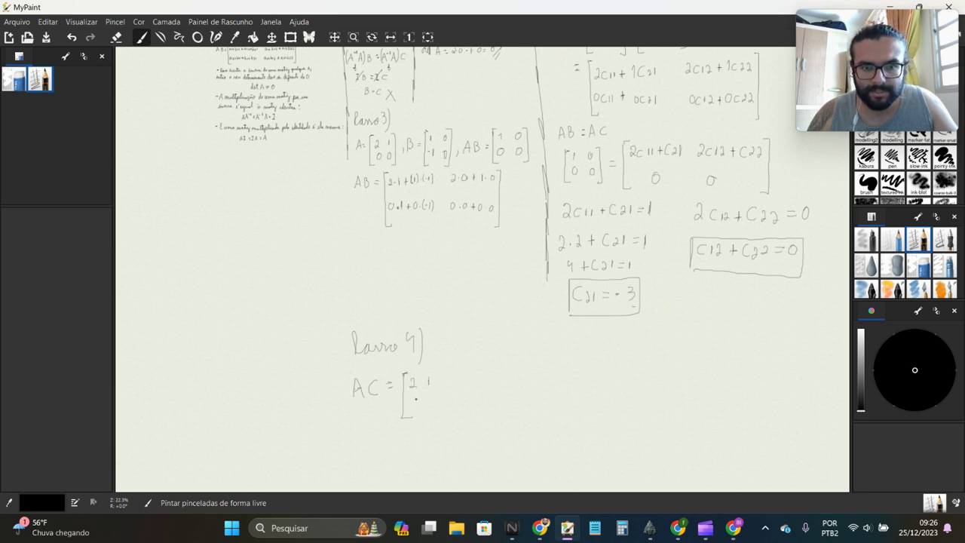
# Write [2 1; 0 0]·[2 0; -3 0] followed by an arrow and an opening result bracket
pyautogui.moveTo(415, 398); pyautogui.dragTo(414, 399)
pyautogui.moveTo(437, 366); pyautogui.dragTo(444, 411)
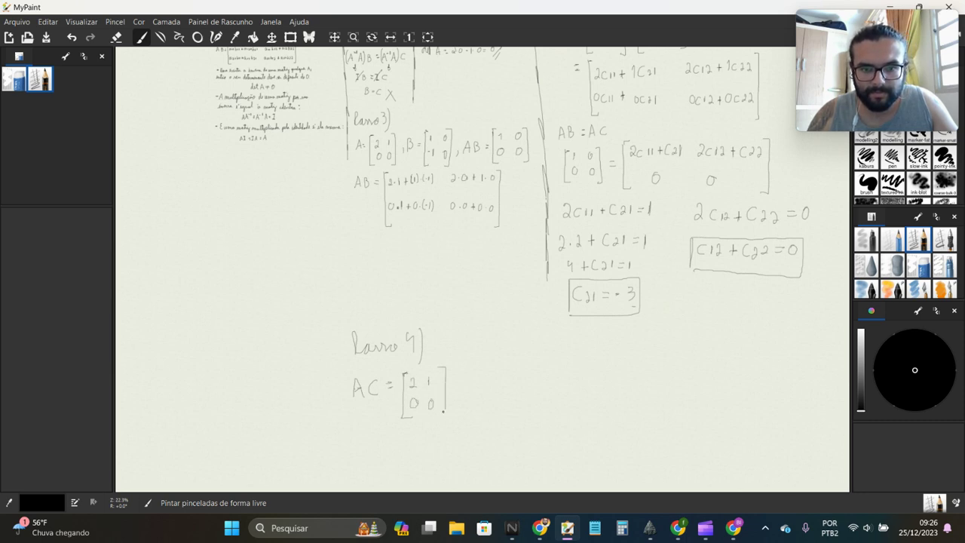
pyautogui.hotkey('ctrl', 'z')
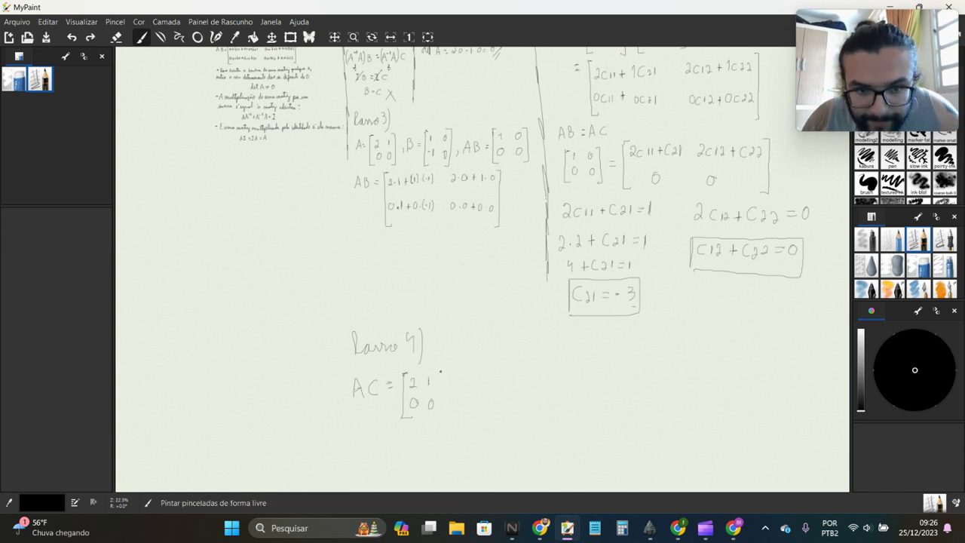
pyautogui.moveTo(443, 371); pyautogui.dragTo(448, 416)
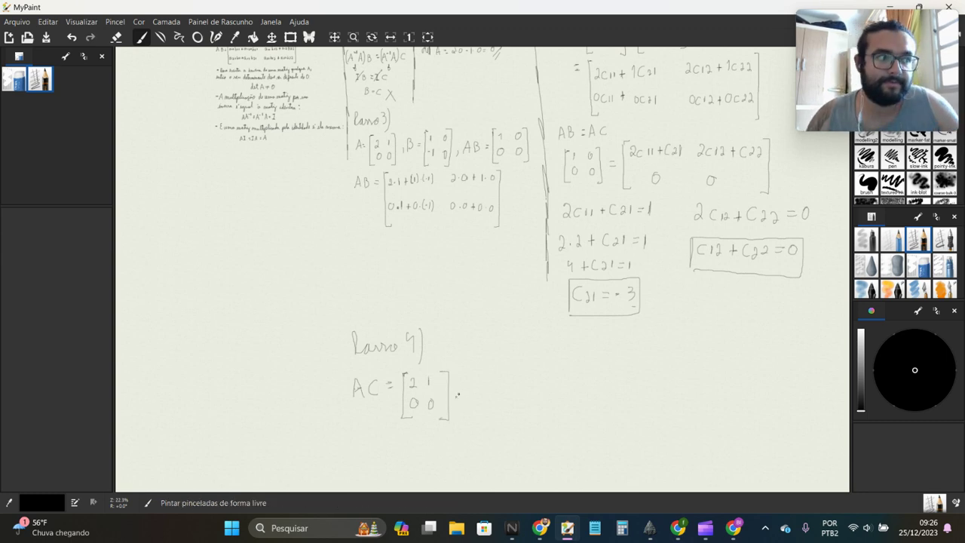
pyautogui.moveTo(472, 375)
pyautogui.mouseDown()
pyautogui.moveTo(468, 419)
pyautogui.moveTo(484, 412)
pyautogui.mouseUp()
pyautogui.moveTo(510, 373); pyautogui.dragTo(512, 403)
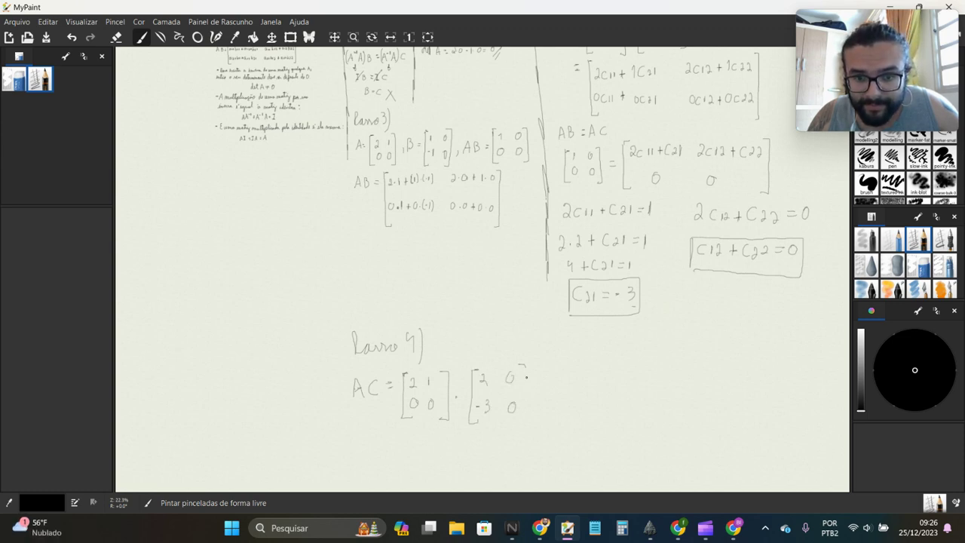
pyautogui.moveTo(526, 370); pyautogui.dragTo(520, 423)
pyautogui.moveTo(542, 382); pyautogui.dragTo(566, 430)
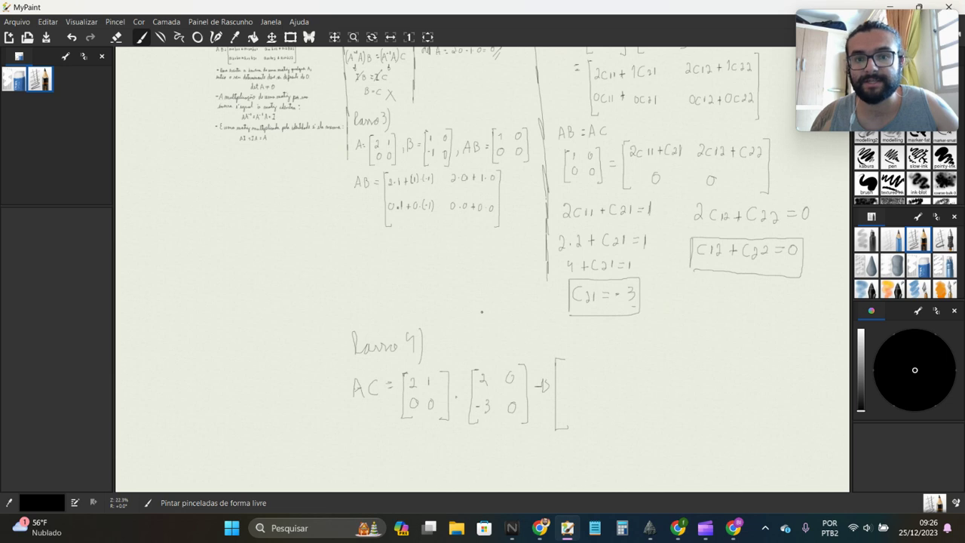
# Expand the top row of AC as 2·2+1·(-3) and 2·0+1·0
pyautogui.scroll(-1, 481, 311)
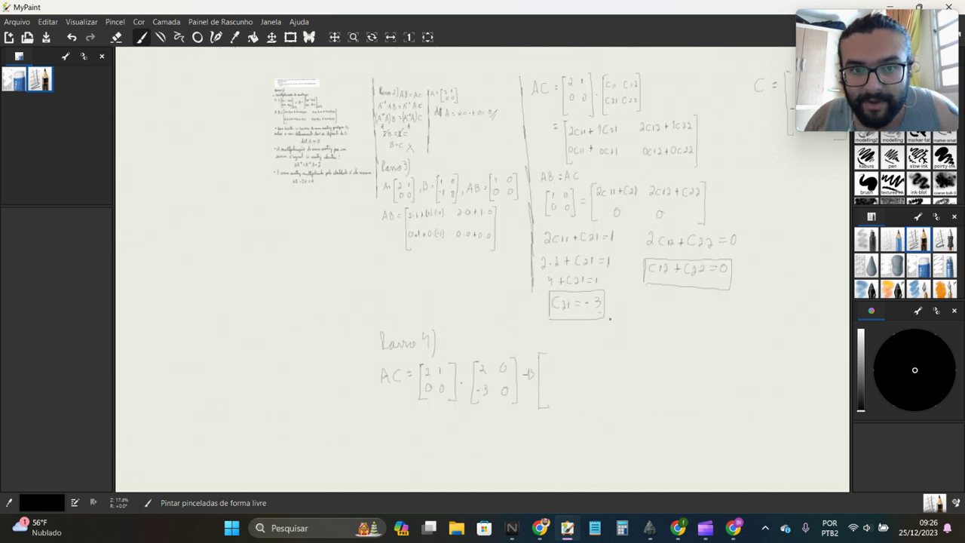
pyautogui.moveTo(639, 344); pyautogui.dragTo(485, 306)
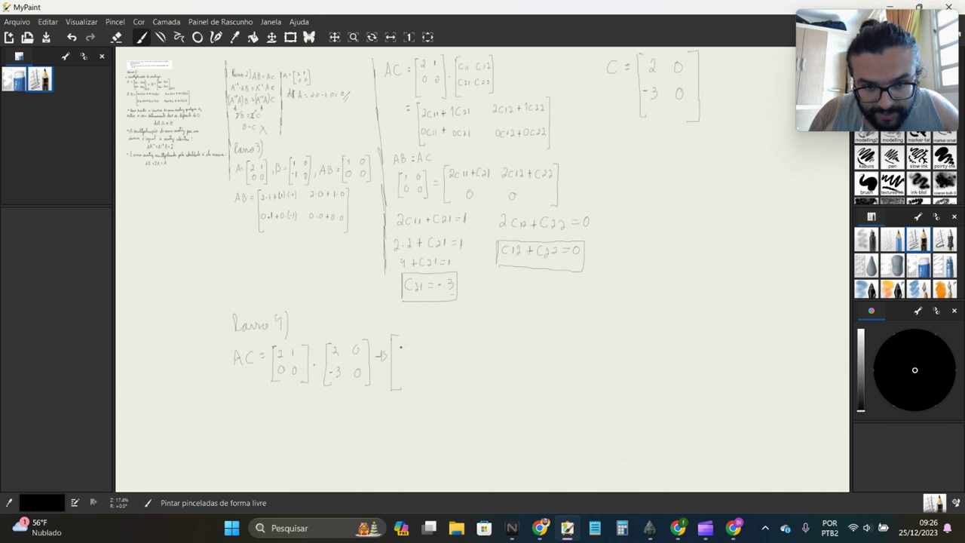
pyautogui.moveTo(398, 344); pyautogui.dragTo(482, 352)
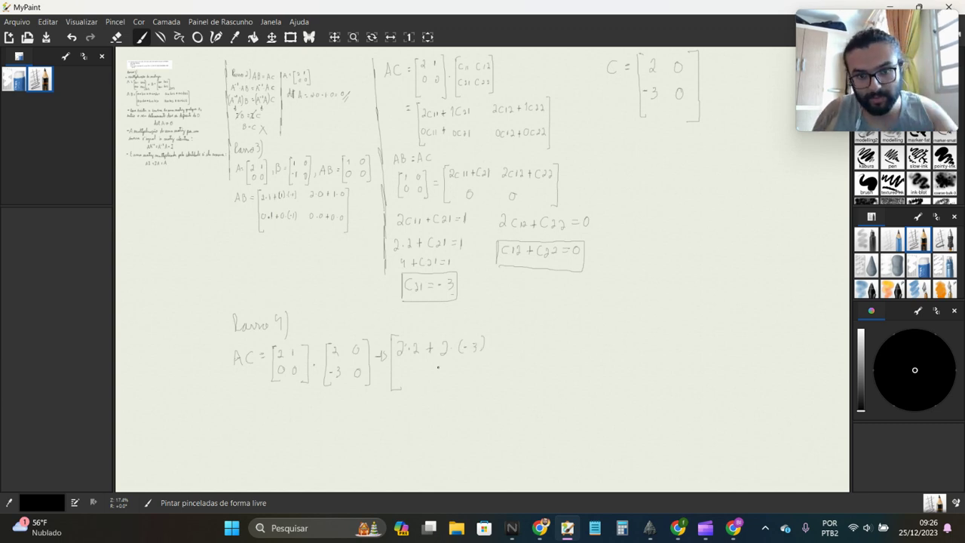
pyautogui.hotkey('ctrl', 'z')
pyautogui.hotkey('ctrl', 'z')
pyautogui.hotkey('ctrl', 'z')
pyautogui.hotkey('ctrl', 'z')
pyautogui.hotkey('ctrl', 'z')
pyautogui.hotkey('ctrl', 'z')
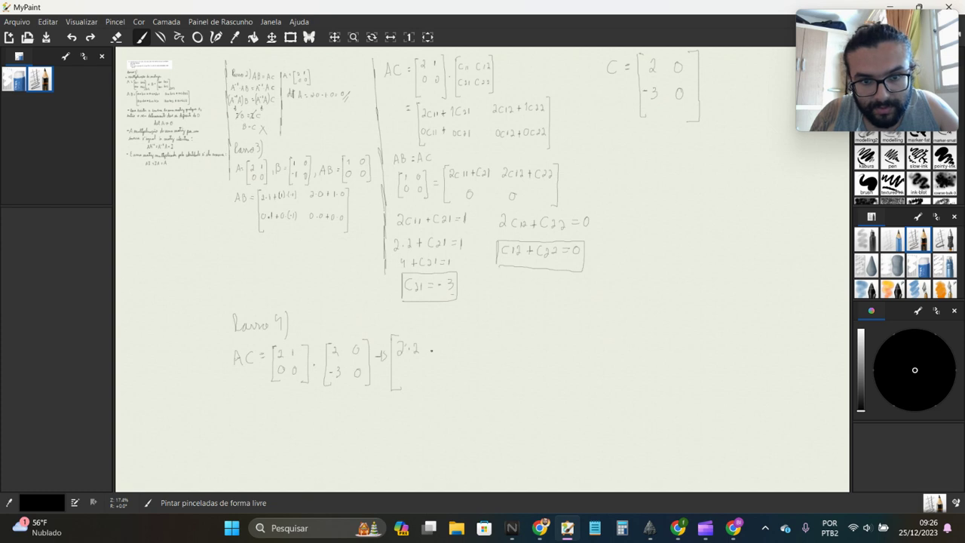
pyautogui.moveTo(431, 344)
pyautogui.mouseDown()
pyautogui.moveTo(443, 354)
pyautogui.moveTo(533, 343)
pyautogui.mouseUp()
pyautogui.click(526, 348)
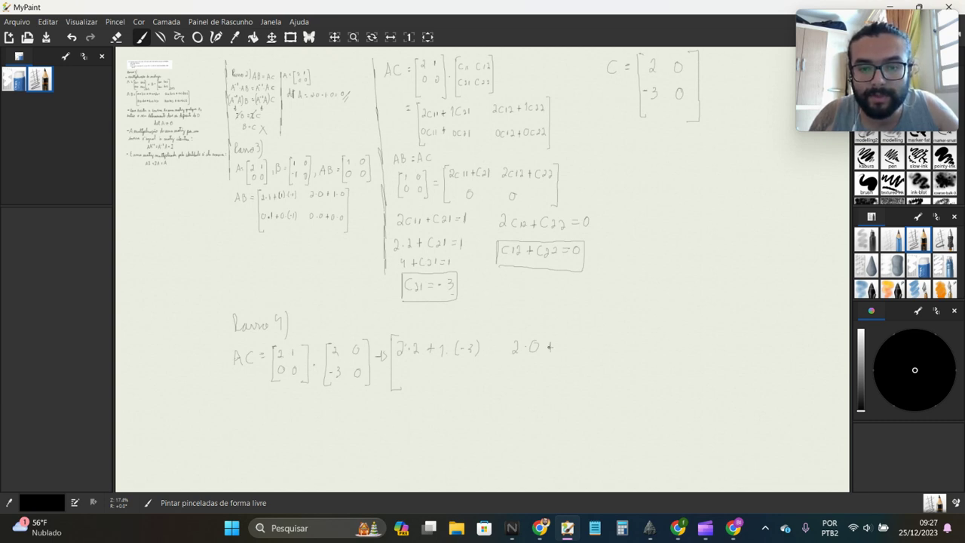
pyautogui.moveTo(575, 343); pyautogui.dragTo(573, 345)
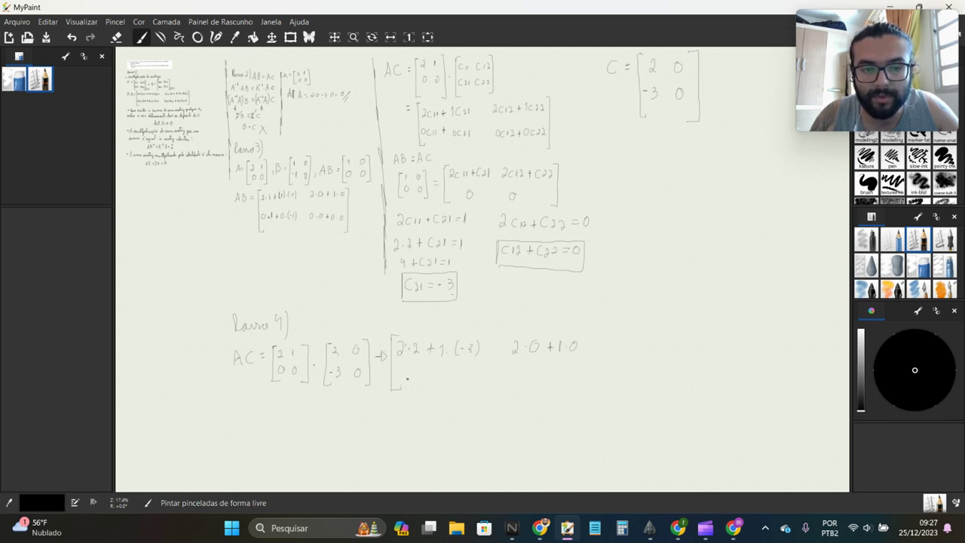
# Fill the bottom row with 0·2+0·(-3) and 0·0+0·0, then close the bracket
pyautogui.moveTo(396, 370); pyautogui.dragTo(398, 370)
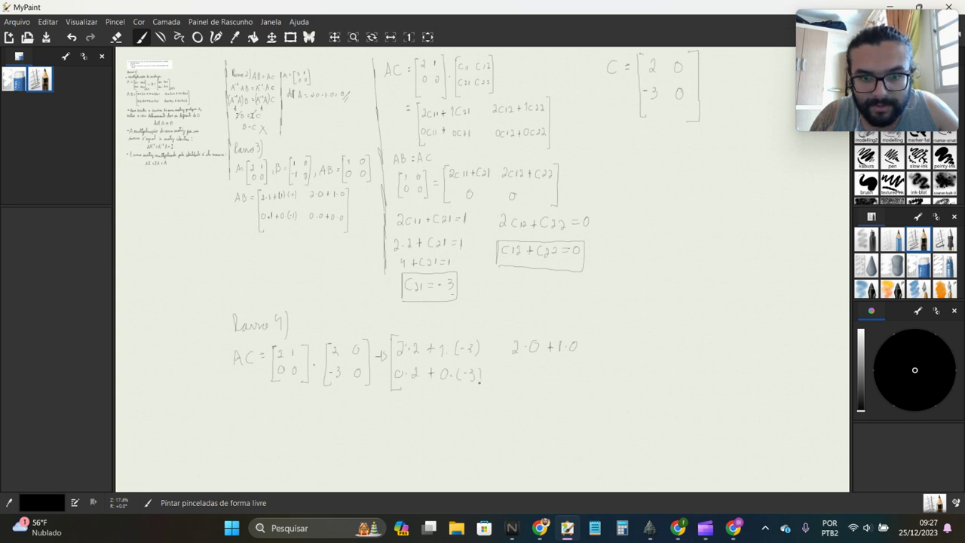
pyautogui.moveTo(512, 369); pyautogui.dragTo(511, 381)
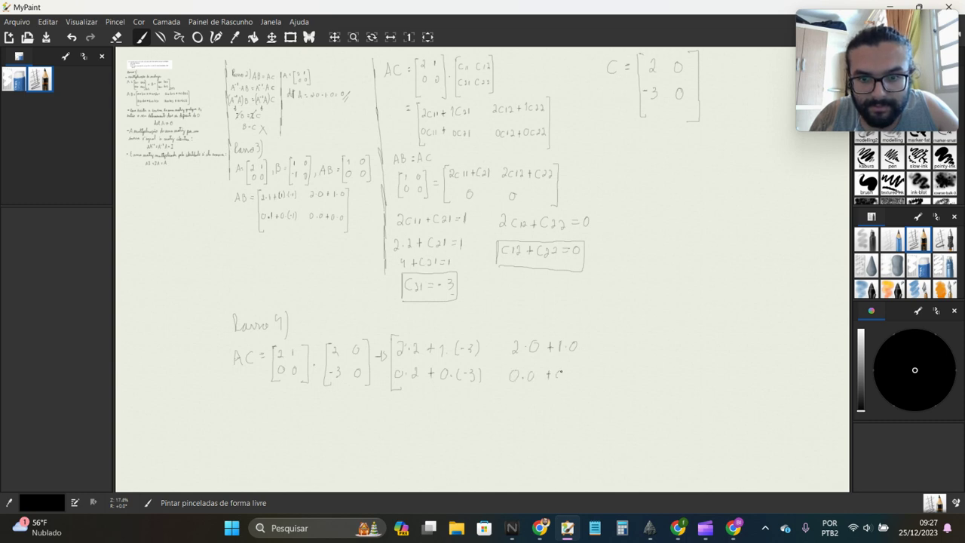
pyautogui.click(569, 374)
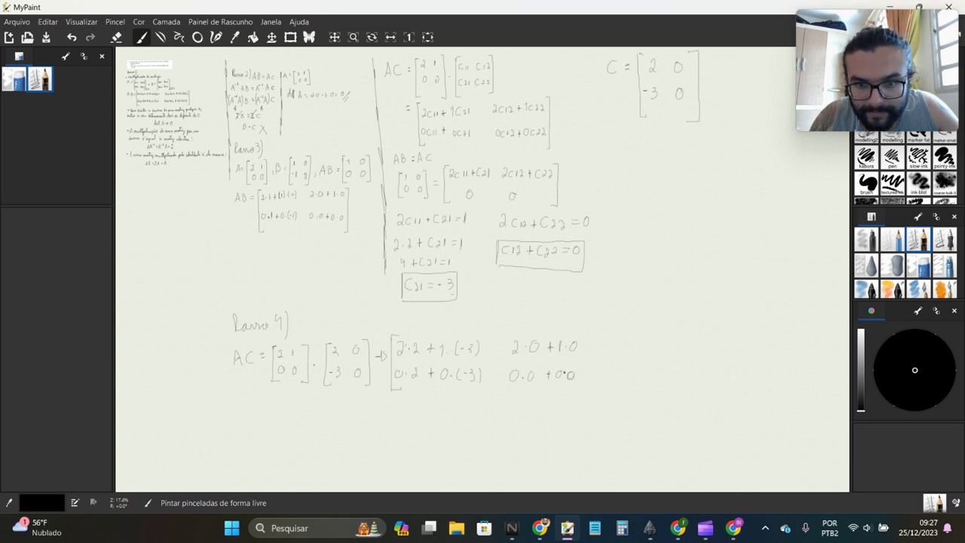
pyautogui.moveTo(584, 329); pyautogui.dragTo(578, 389)
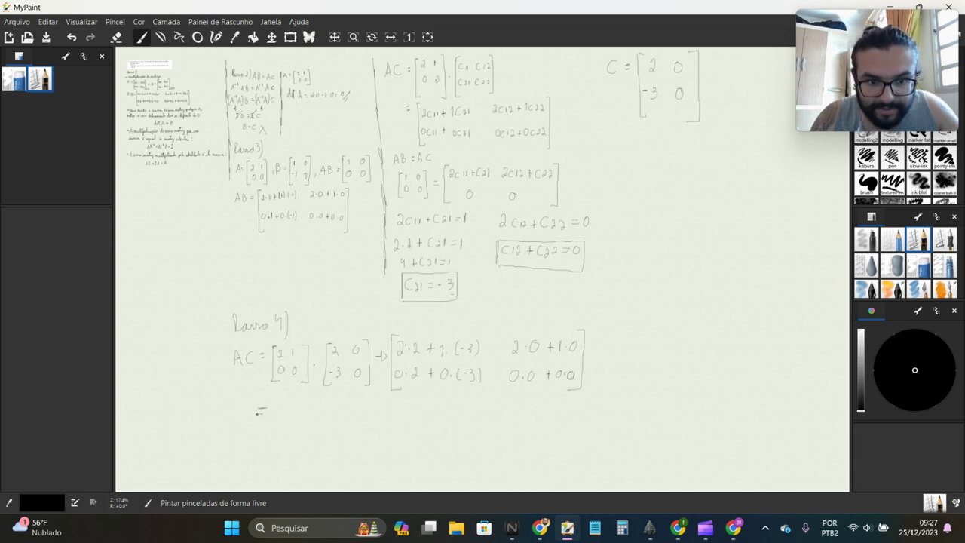
# Write '=' and the bracketed matrix [1 0; 0 0] below the expanded AC product
pyautogui.moveTo(279, 391); pyautogui.dragTo(278, 422)
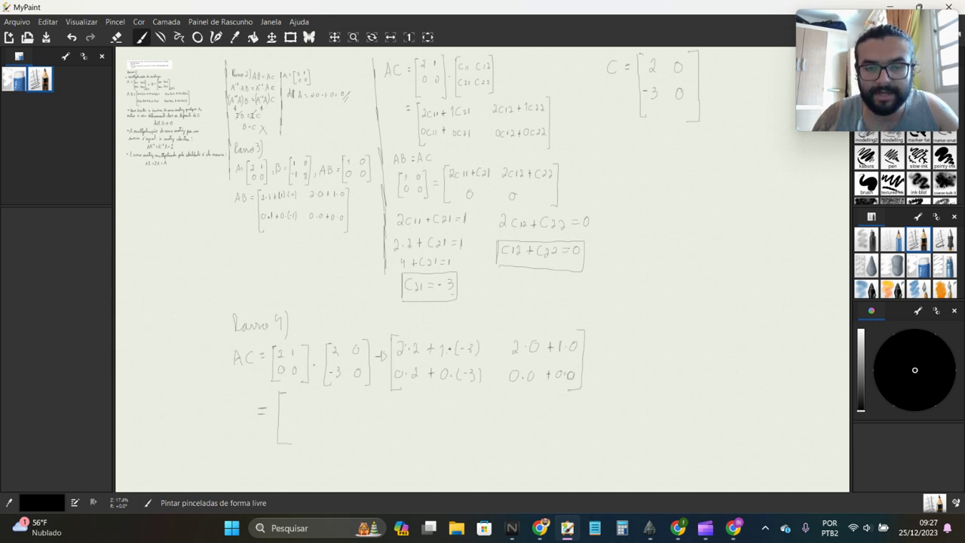
pyautogui.moveTo(291, 401); pyautogui.dragTo(294, 427)
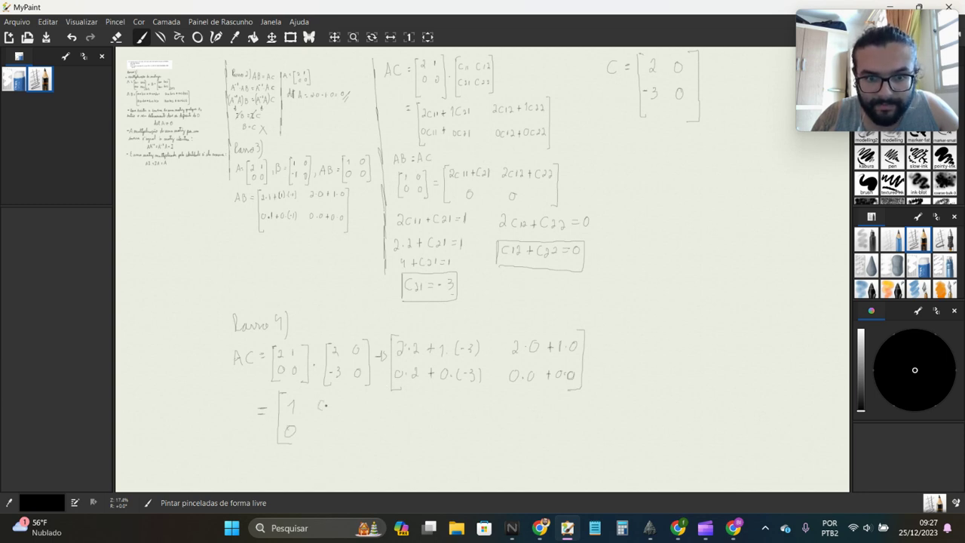
pyautogui.moveTo(329, 389); pyautogui.dragTo(330, 443)
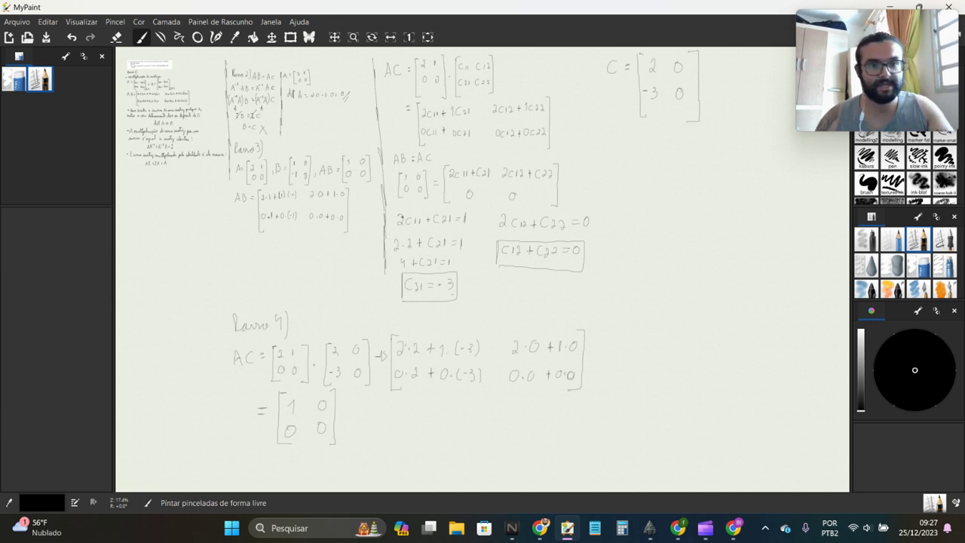
# Bring problem 11's printed statement into view and mark item a) → F (false)
pyautogui.scroll(4, 267, 129)
pyautogui.moveTo(332, 65)
pyautogui.mouseDown()
pyautogui.moveTo(603, 295)
pyautogui.moveTo(140, 79)
pyautogui.mouseUp()
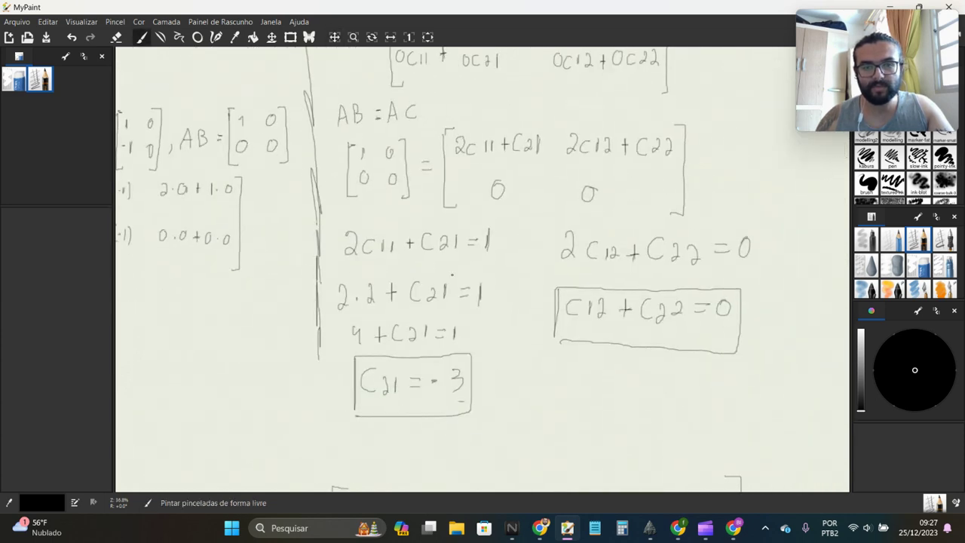
pyautogui.scroll(-2, 334, 226)
pyautogui.moveTo(308, 224); pyautogui.dragTo(594, 361)
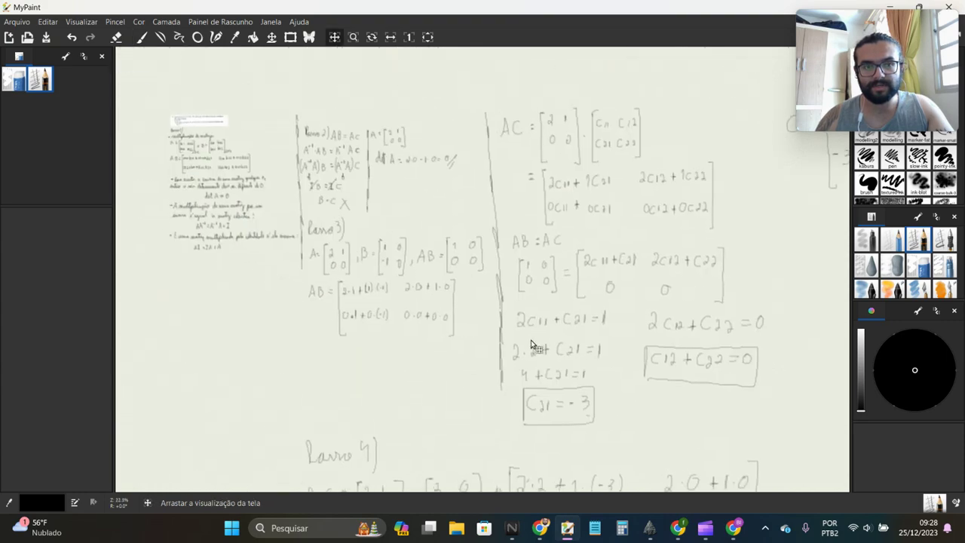
pyautogui.scroll(6, 331, 176)
pyautogui.scroll(5, 246, 148)
pyautogui.moveTo(246, 148); pyautogui.dragTo(551, 465)
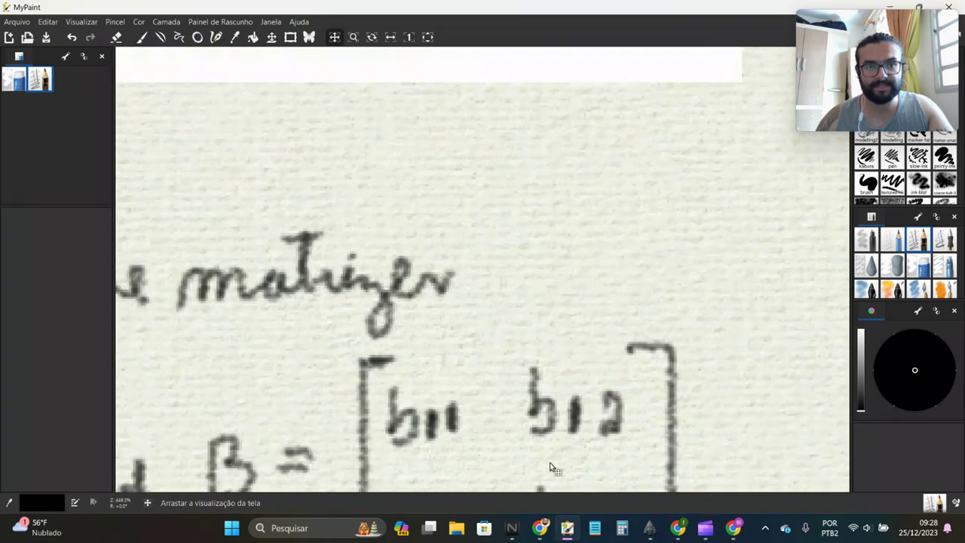
pyautogui.scroll(-1, 395, 226)
pyautogui.moveTo(395, 227); pyautogui.dragTo(581, 366)
pyautogui.scroll(-1, 429, 306)
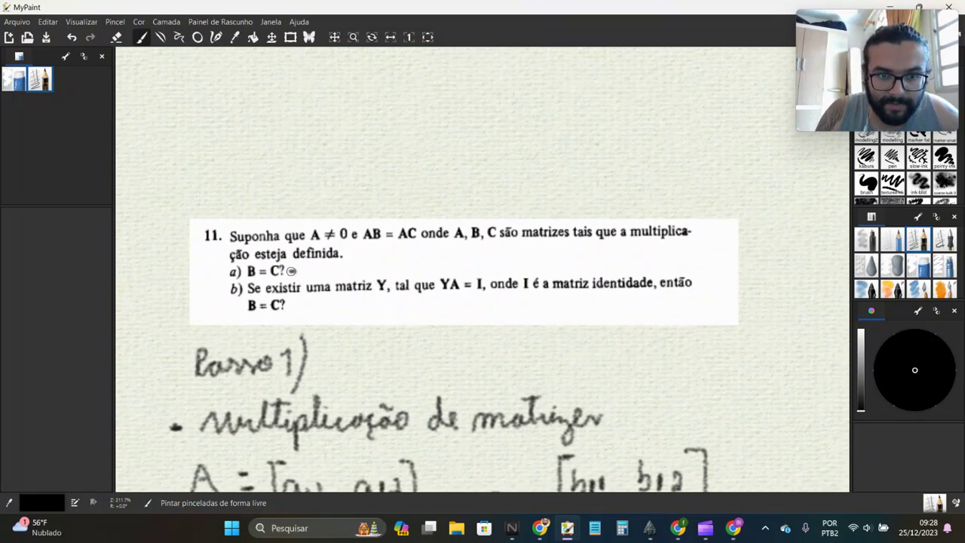
pyautogui.moveTo(294, 271)
pyautogui.mouseDown()
pyautogui.moveTo(303, 264)
pyautogui.moveTo(311, 280)
pyautogui.moveTo(322, 271)
pyautogui.mouseUp()
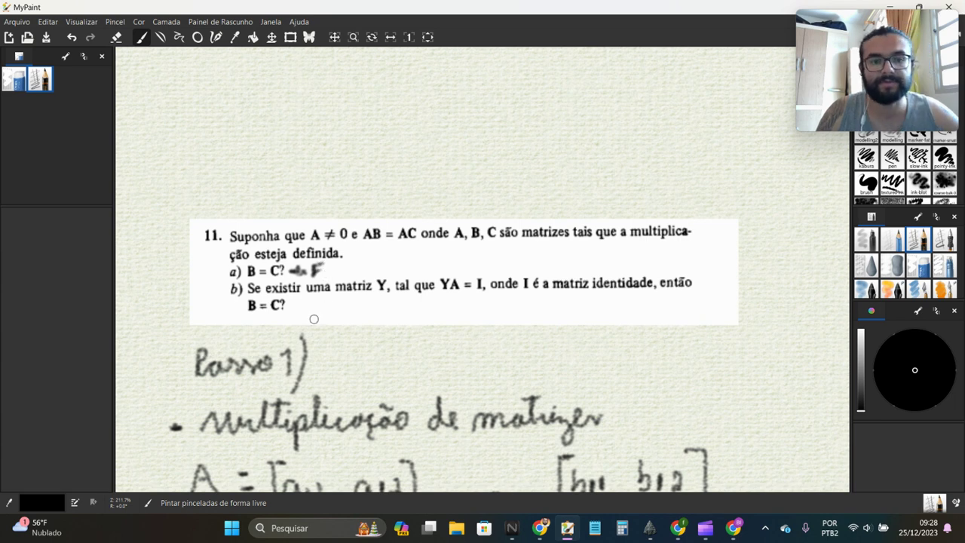
# Draw an arrow after item b)'s question 'B = C?'
pyautogui.moveTo(295, 309)
pyautogui.mouseDown()
pyautogui.moveTo(307, 307)
pyautogui.moveTo(309, 321)
pyautogui.moveTo(319, 306)
pyautogui.mouseUp()
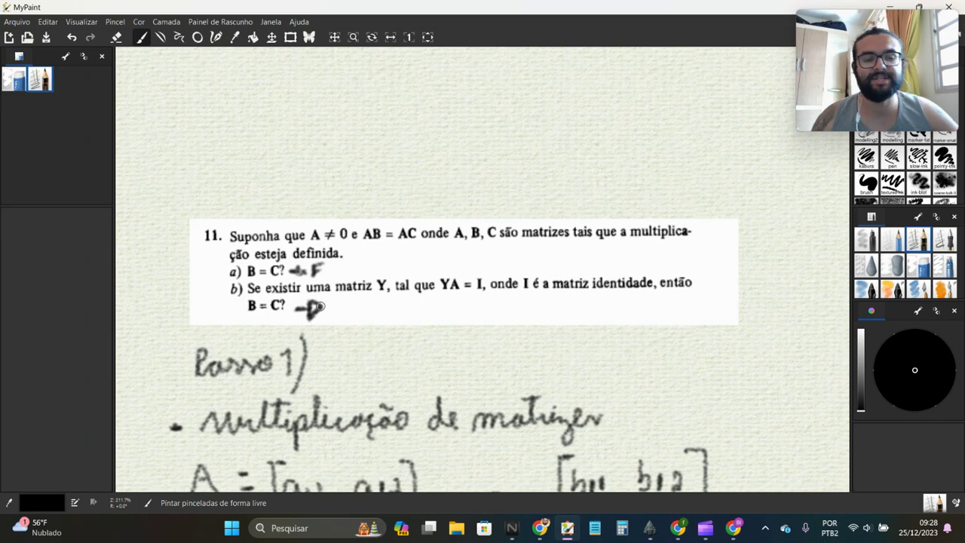
pyautogui.scroll(-4, 340, 309)
pyautogui.scroll(-2, 355, 313)
pyautogui.scroll(4, 482, 269)
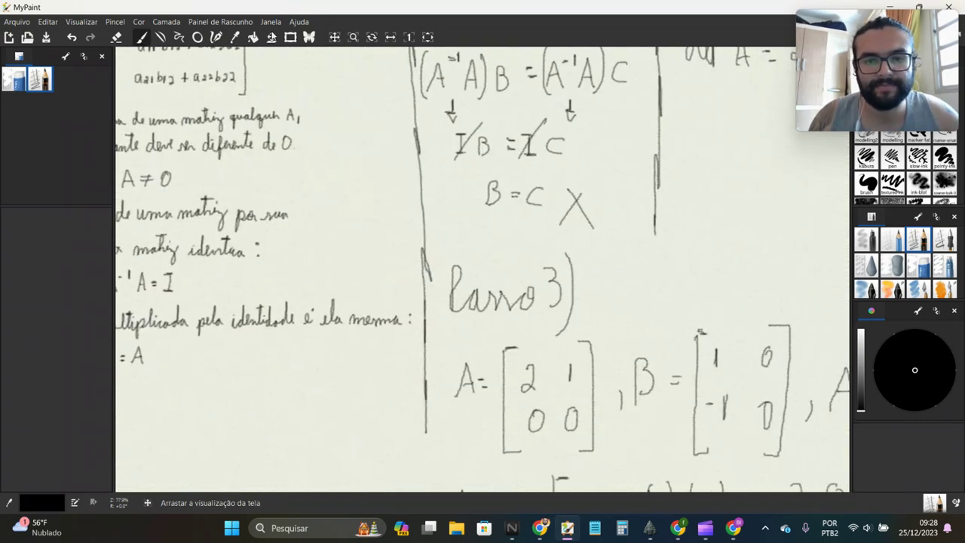
pyautogui.scroll(-5, 483, 269)
pyautogui.scroll(5, 482, 269)
# Zoom and pan so matrix C = [2 0; −3 0] sits centre-left with blank space beside it
pyautogui.scroll(-3, 482, 269)
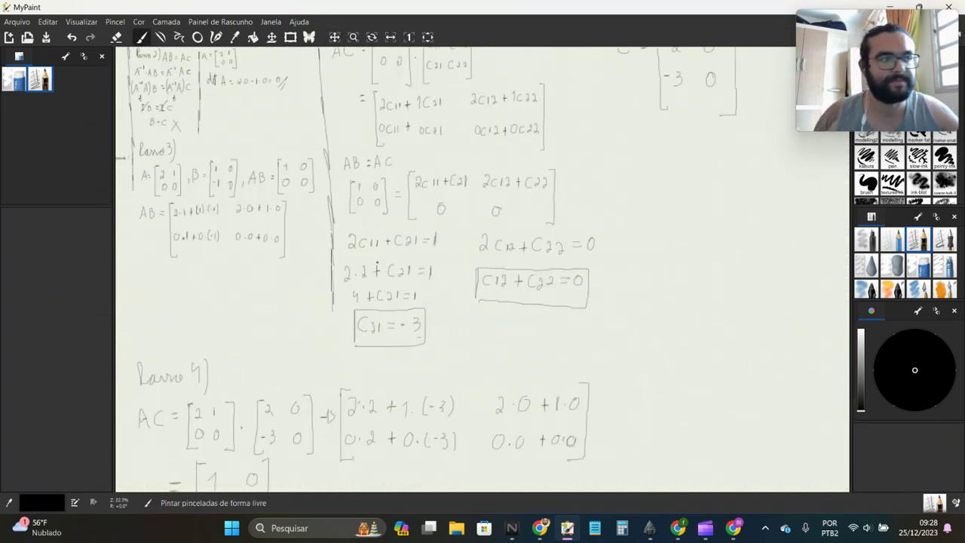
pyautogui.moveTo(226, 146); pyautogui.dragTo(709, 419)
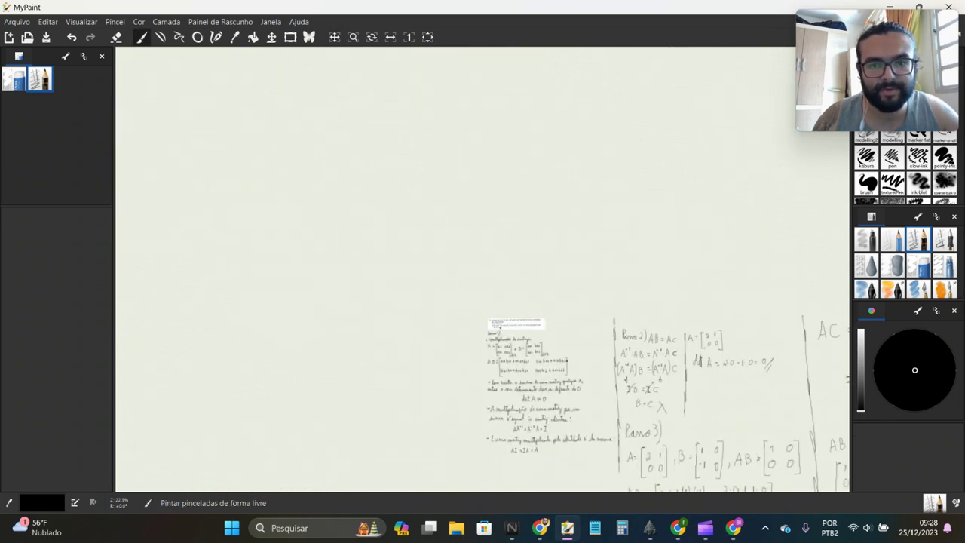
pyautogui.scroll(8, 712, 420)
pyautogui.scroll(-1, 377, 307)
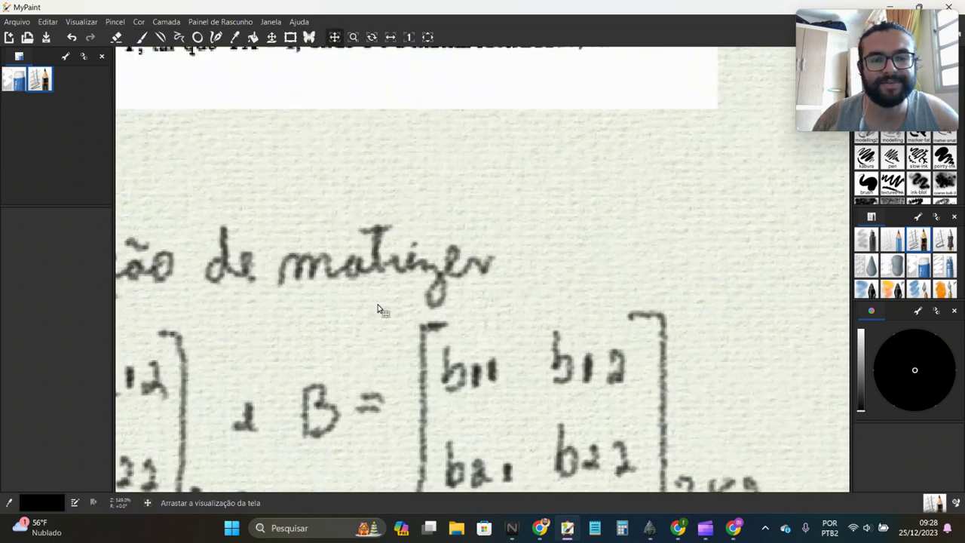
pyautogui.scroll(5, 439, 347)
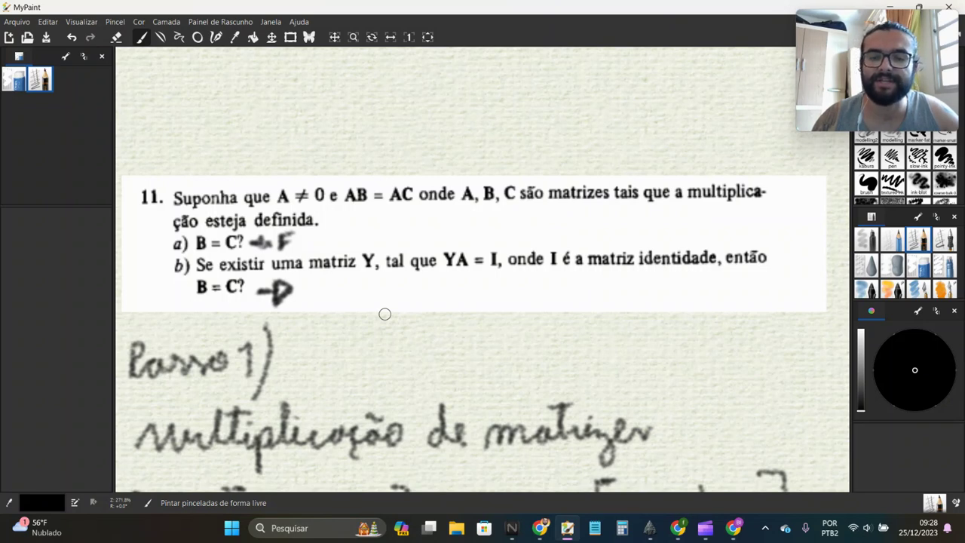
pyautogui.scroll(-2, 498, 217)
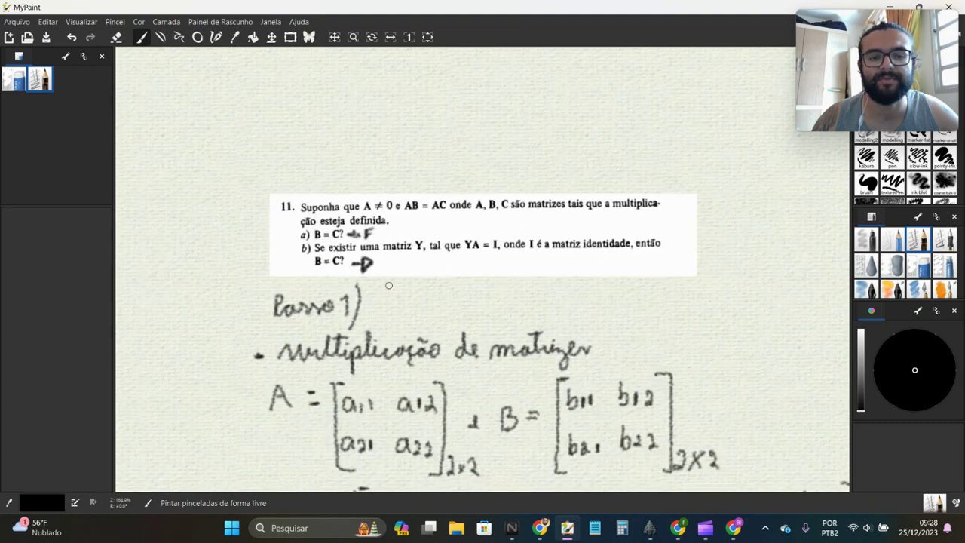
pyautogui.scroll(-2, 388, 282)
pyautogui.scroll(-1, 354, 296)
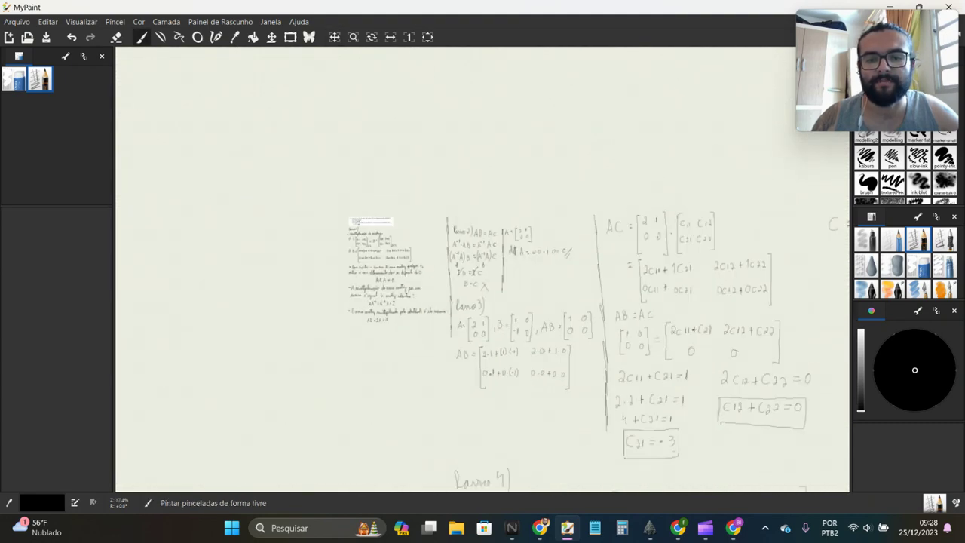
pyautogui.moveTo(532, 224); pyautogui.dragTo(268, 341)
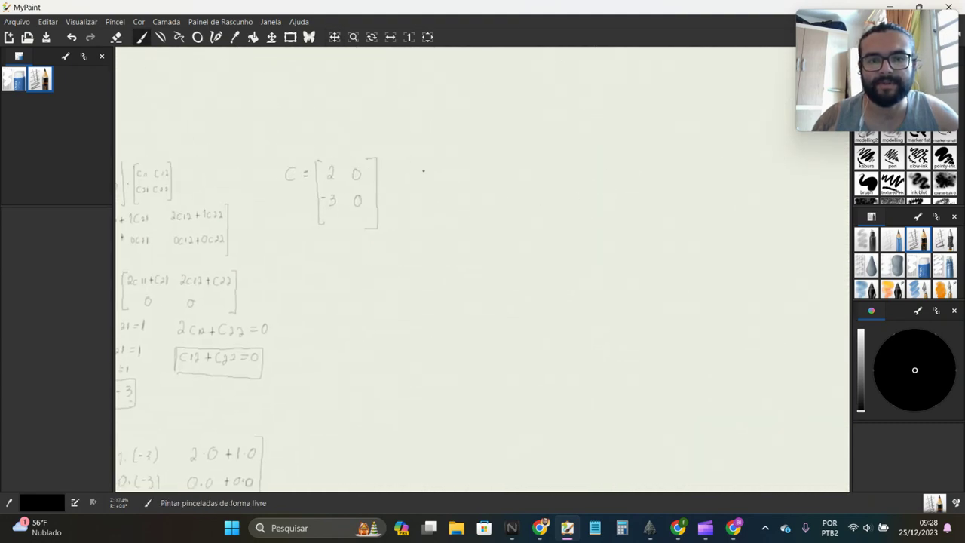
# Draw a long vertical divider right of matrix C down the page and begin the 'Passo 5' heading
pyautogui.moveTo(391, 137); pyautogui.dragTo(402, 410)
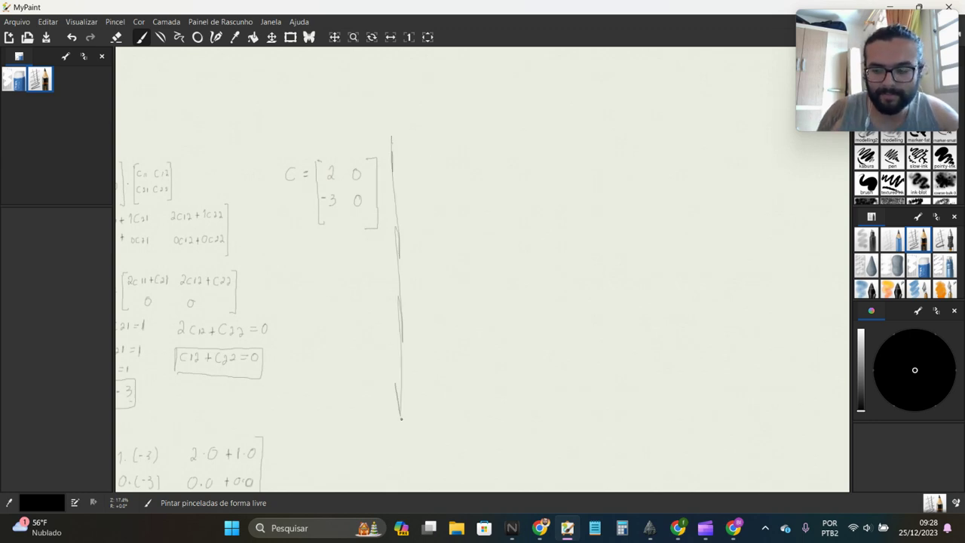
pyautogui.scroll(-3, 372, 438)
pyautogui.moveTo(373, 439); pyautogui.dragTo(430, 249)
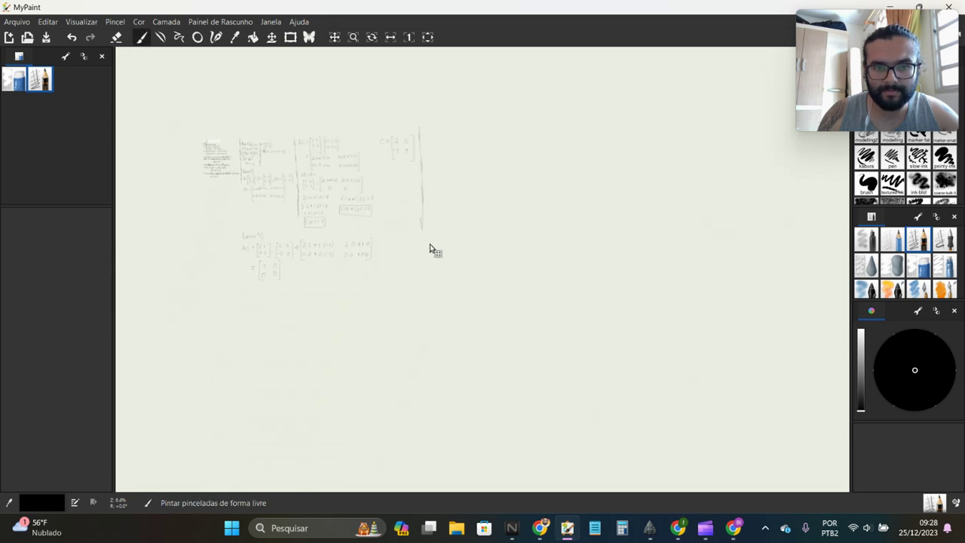
pyautogui.scroll(6, 413, 213)
pyautogui.scroll(-1, 413, 212)
pyautogui.scroll(-2, 408, 166)
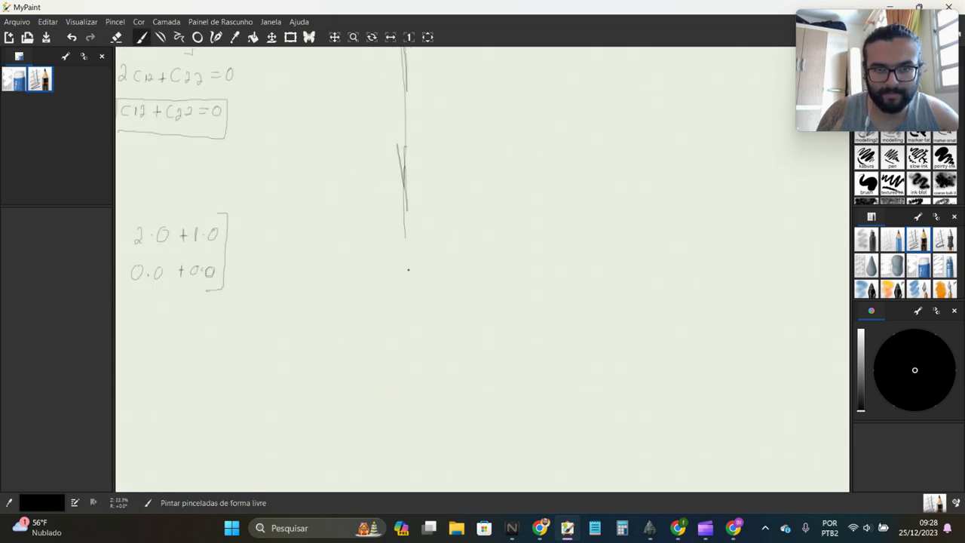
pyautogui.moveTo(403, 174); pyautogui.dragTo(410, 348)
pyautogui.scroll(-1, 410, 336)
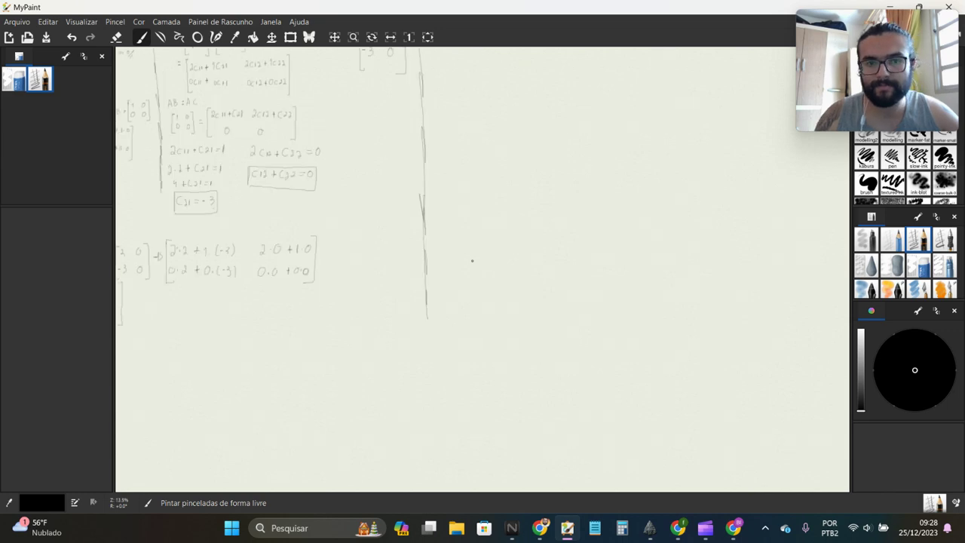
pyautogui.moveTo(472, 261); pyautogui.dragTo(407, 394)
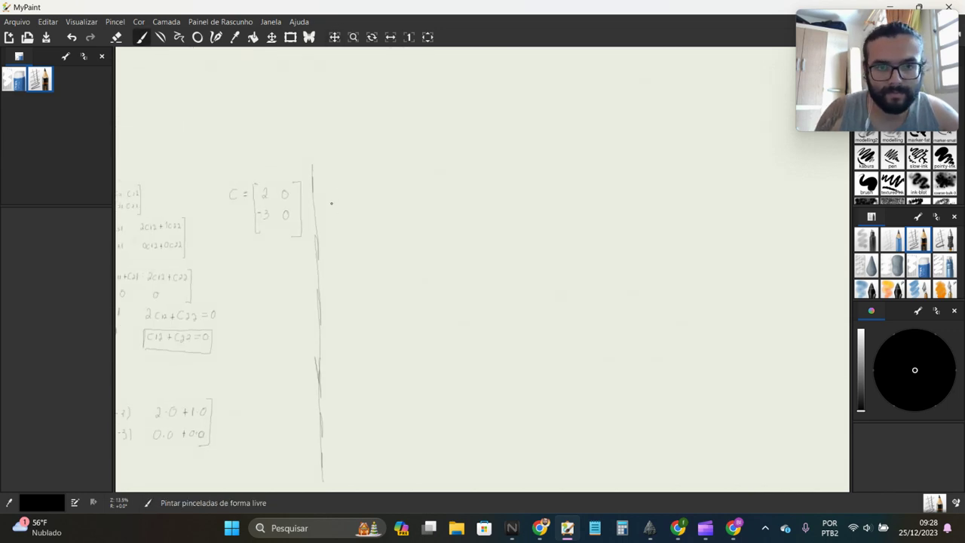
pyautogui.moveTo(331, 174); pyautogui.dragTo(332, 199)
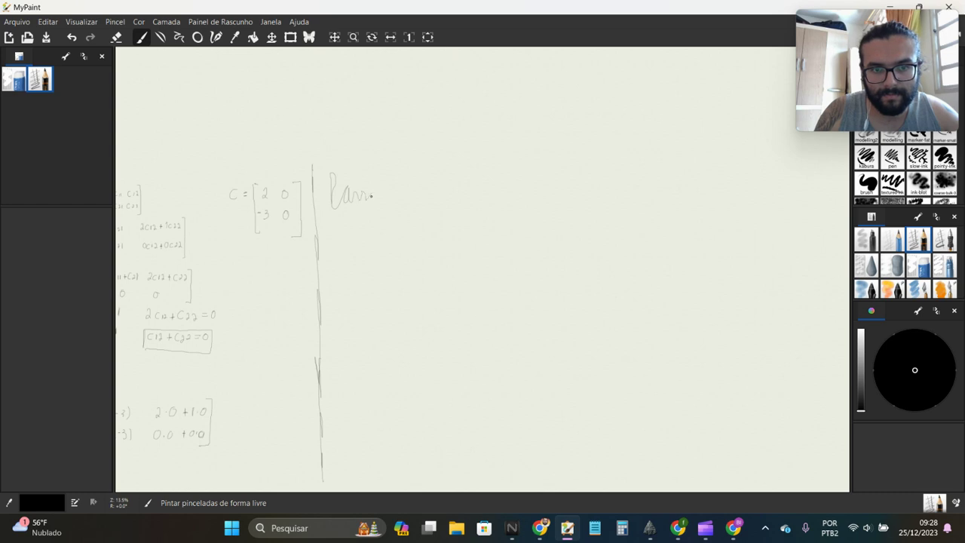
# Write 'que YA = I' after 'Y tal', then 'I = A⁻¹' below with slash marks beneath
pyautogui.moveTo(414, 153); pyautogui.dragTo(416, 196)
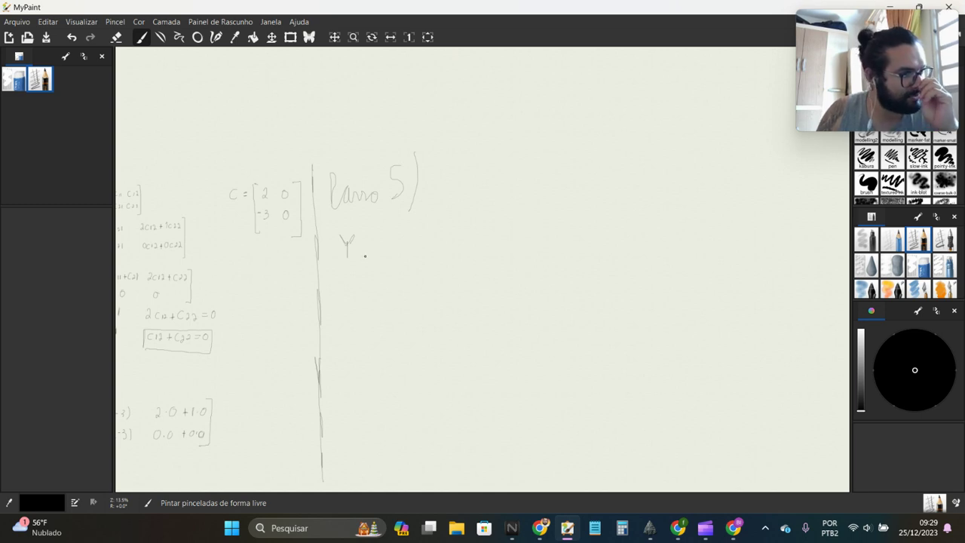
pyautogui.moveTo(367, 255); pyautogui.dragTo(379, 254)
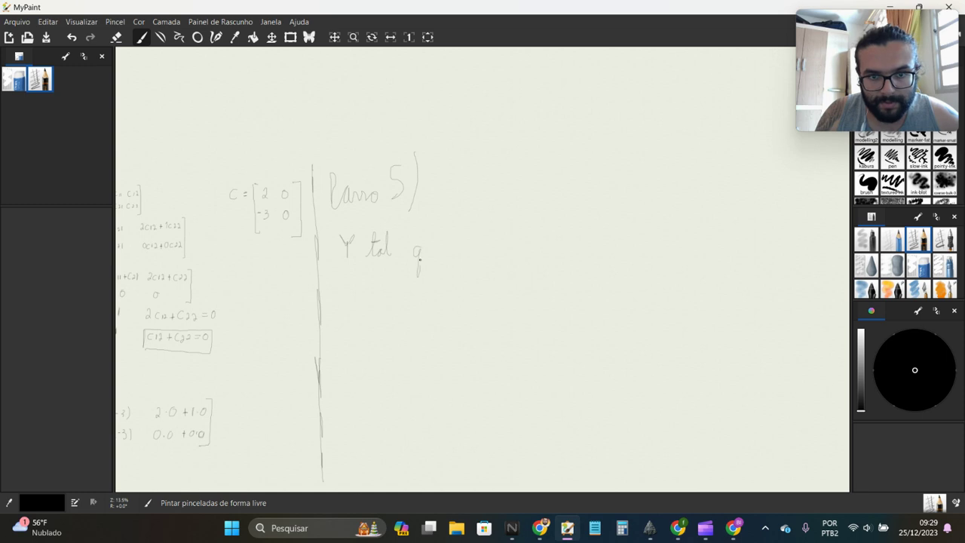
pyautogui.moveTo(455, 239); pyautogui.dragTo(455, 256)
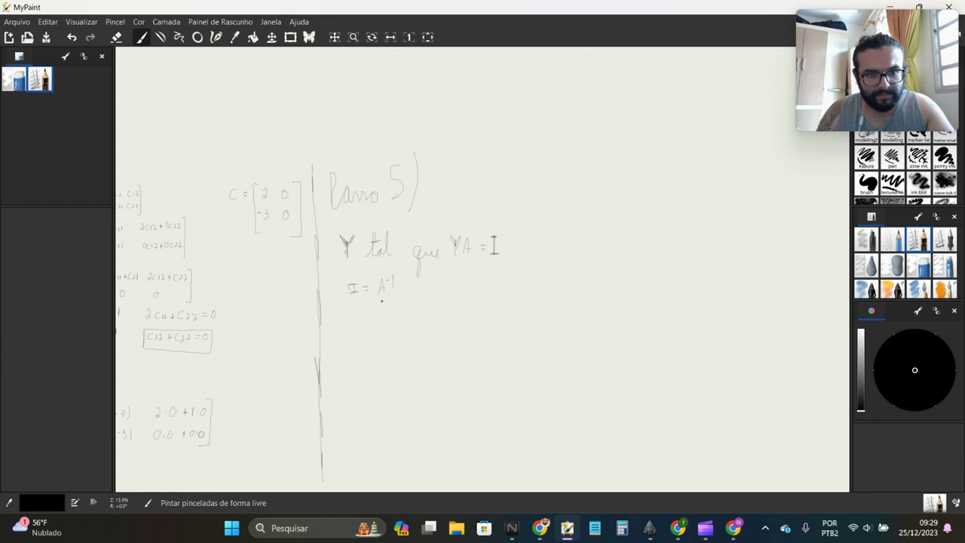
pyautogui.moveTo(382, 301); pyautogui.dragTo(407, 290)
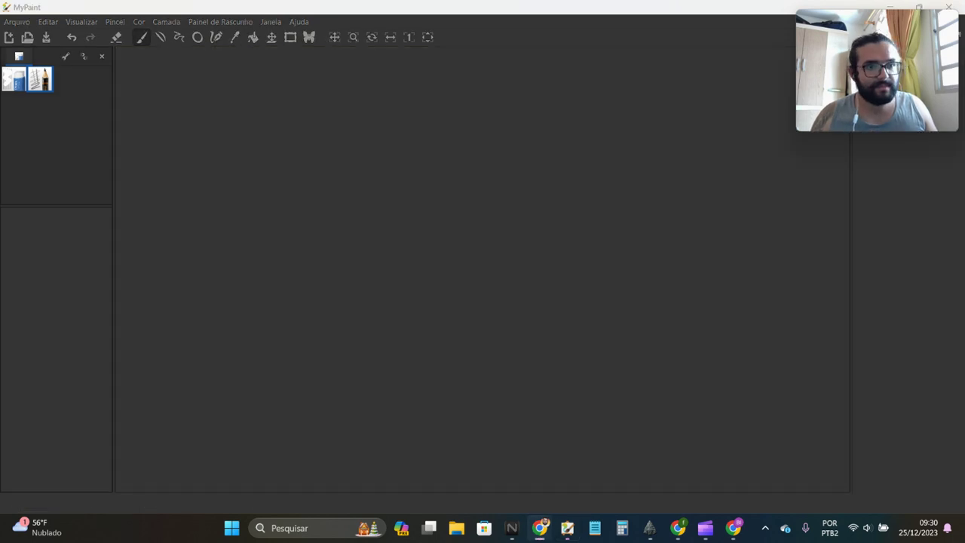
# Zoom in and pan the notes to show free space below Passo 5's lines
pyautogui.scroll(2, 409, 268)
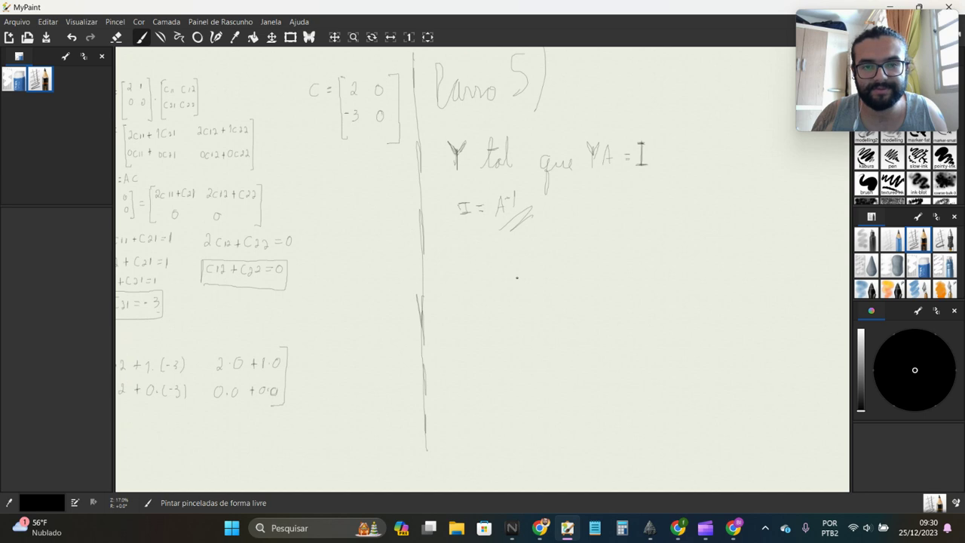
pyautogui.moveTo(517, 277); pyautogui.dragTo(434, 225)
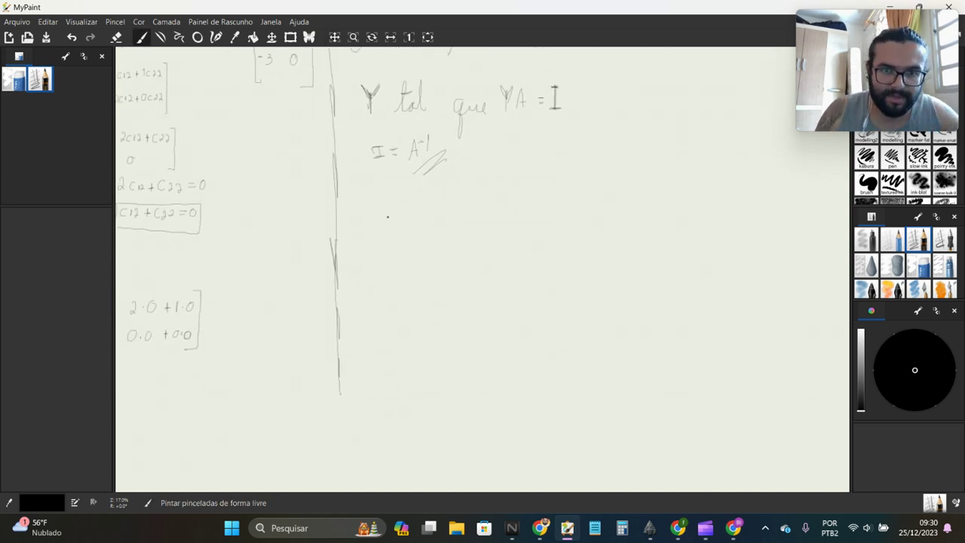
# Write YAB = YAC, then (YA)B = (YA)C below I = A⁻¹
pyautogui.moveTo(389, 208)
pyautogui.mouseDown()
pyautogui.moveTo(389, 231)
pyautogui.moveTo(389, 214)
pyautogui.moveTo(424, 227)
pyautogui.mouseUp()
pyautogui.moveTo(424, 207)
pyautogui.mouseDown()
pyautogui.moveTo(425, 227)
pyautogui.moveTo(453, 214)
pyautogui.moveTo(465, 228)
pyautogui.mouseUp()
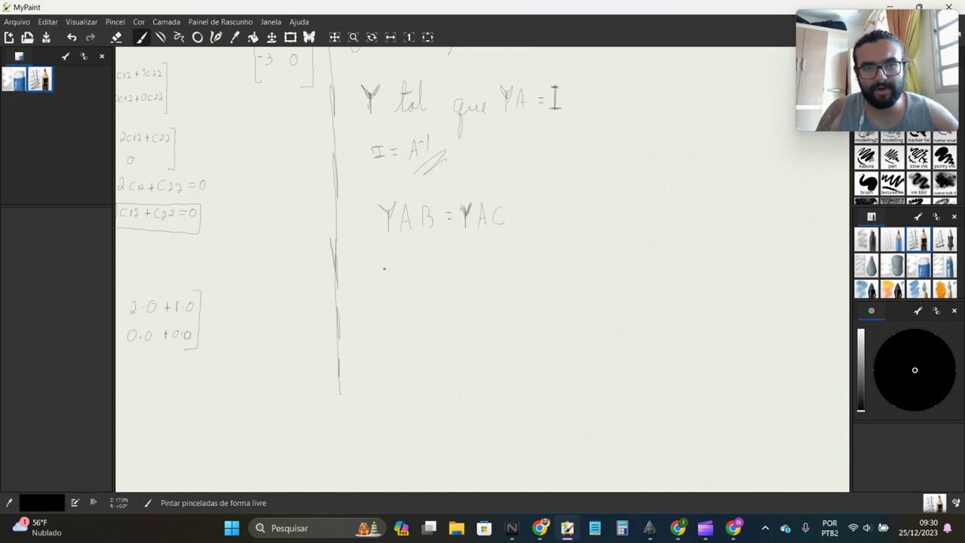
pyautogui.moveTo(384, 258)
pyautogui.mouseDown()
pyautogui.moveTo(383, 273)
pyautogui.moveTo(383, 264)
pyautogui.mouseUp()
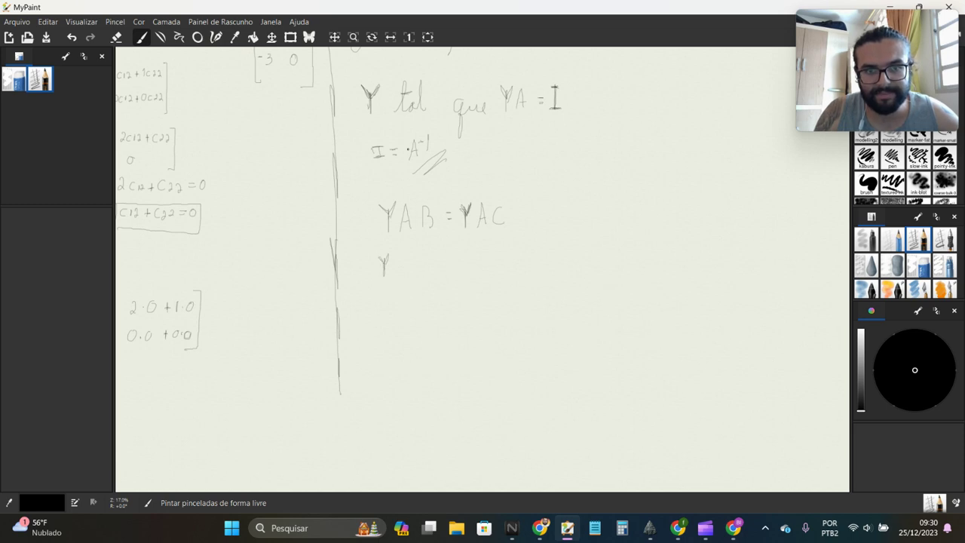
pyautogui.moveTo(401, 256); pyautogui.dragTo(398, 274)
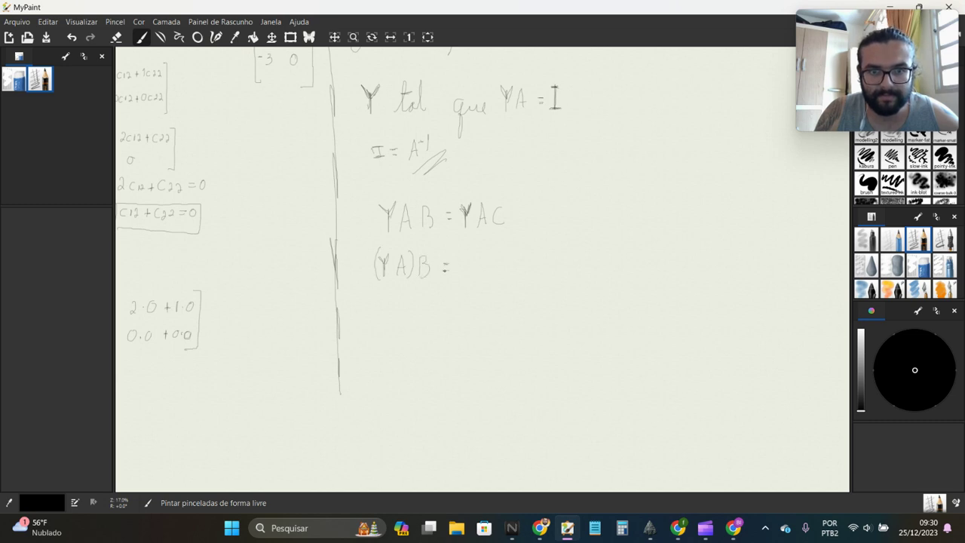
pyautogui.click(455, 266)
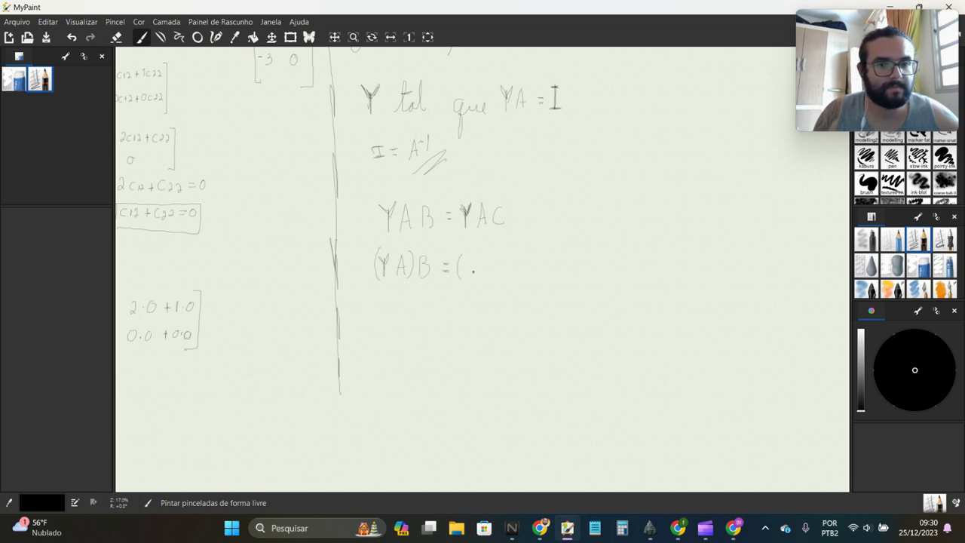
pyautogui.moveTo(467, 260)
pyautogui.mouseDown()
pyautogui.moveTo(469, 276)
pyautogui.moveTo(491, 278)
pyautogui.moveTo(490, 270)
pyautogui.mouseUp()
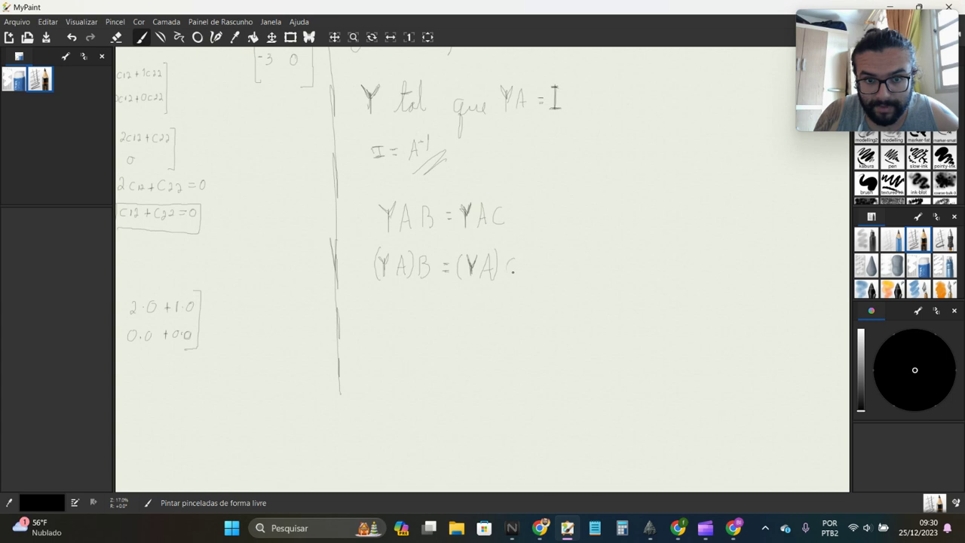
pyautogui.moveTo(513, 272); pyautogui.dragTo(498, 251)
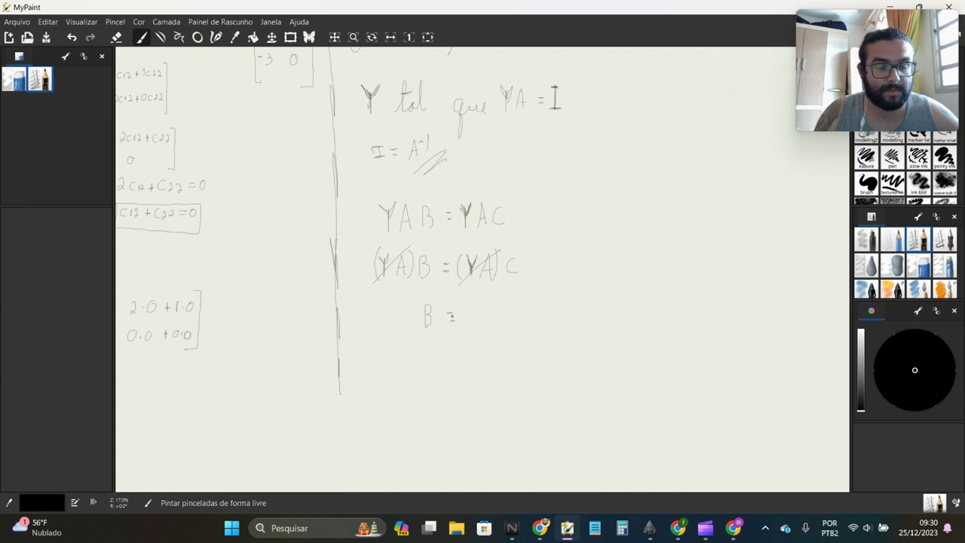
# Write IB = IC and conclude B = C, undoing the stray tick on the equals sign
pyautogui.moveTo(419, 306); pyautogui.dragTo(419, 327)
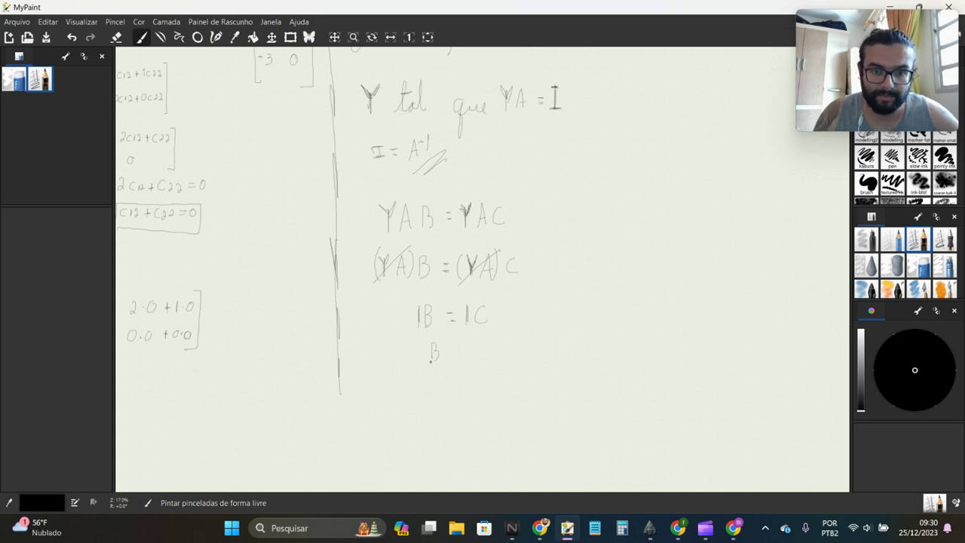
pyautogui.moveTo(479, 347)
pyautogui.mouseDown()
pyautogui.moveTo(480, 360)
pyautogui.moveTo(453, 359)
pyautogui.mouseUp()
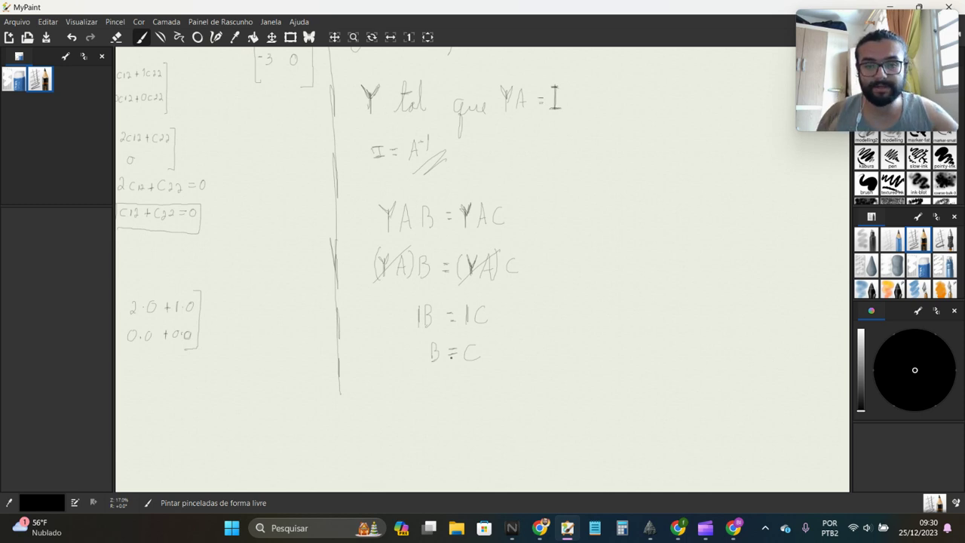
pyautogui.hotkey('ctrl', 'z')
pyautogui.scroll(-1, 237, 206)
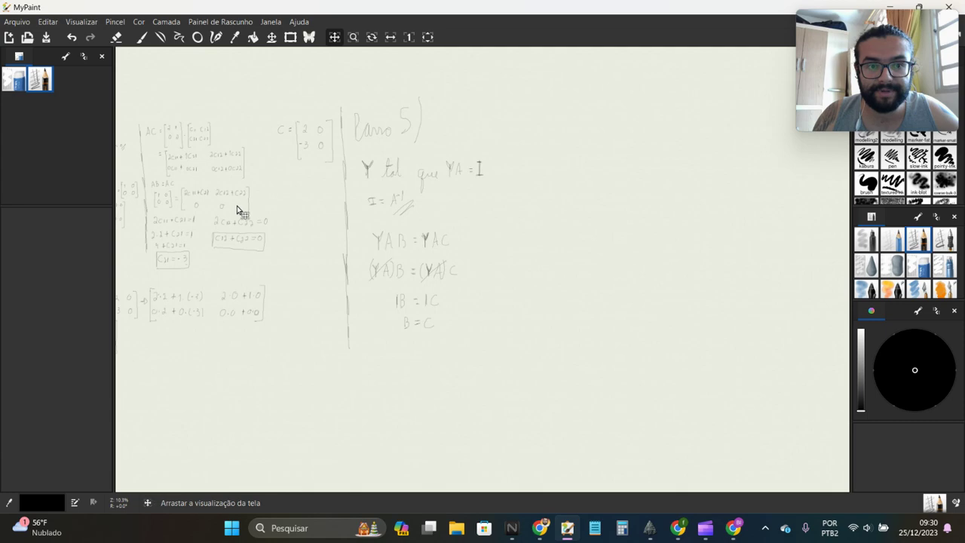
# Zoom to question 11's box and write V after the arrow beside b) B = C?
pyautogui.scroll(-2, 237, 206)
pyautogui.scroll(1, 237, 205)
pyautogui.scroll(3, 315, 267)
pyautogui.moveTo(156, 250); pyautogui.dragTo(438, 330)
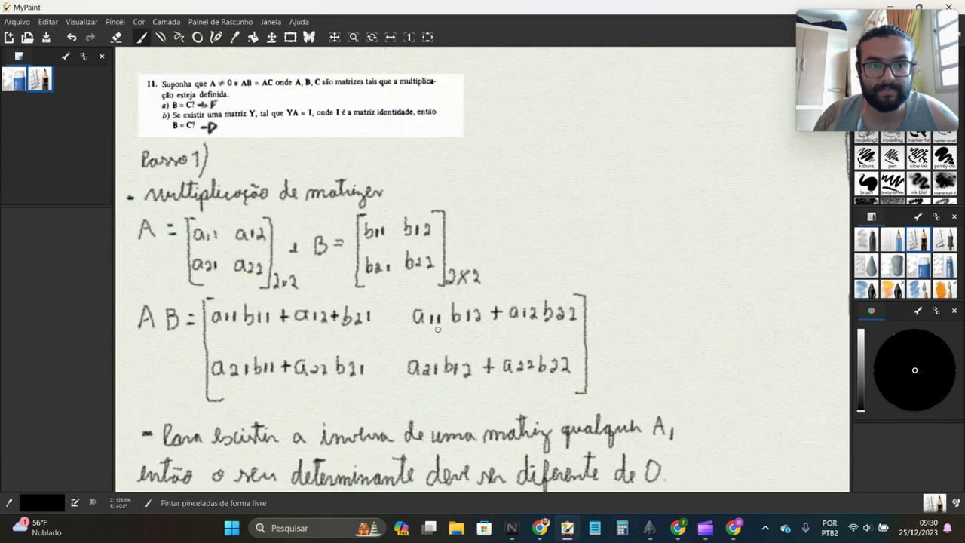
pyautogui.moveTo(399, 276); pyautogui.dragTo(453, 324)
pyautogui.scroll(1, 538, 307)
pyautogui.scroll(2, 461, 280)
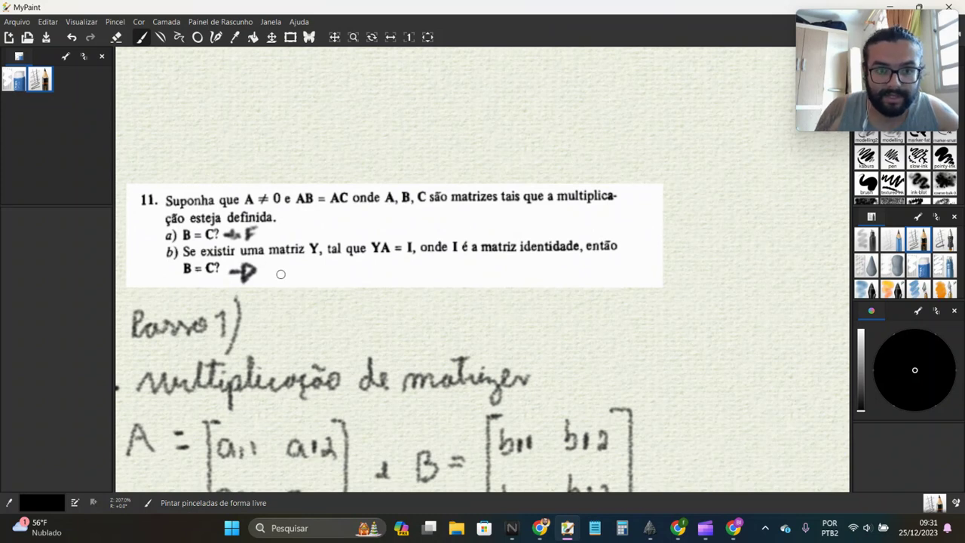
pyautogui.moveTo(264, 261)
pyautogui.mouseDown()
pyautogui.moveTo(270, 279)
pyautogui.moveTo(277, 255)
pyautogui.mouseUp()
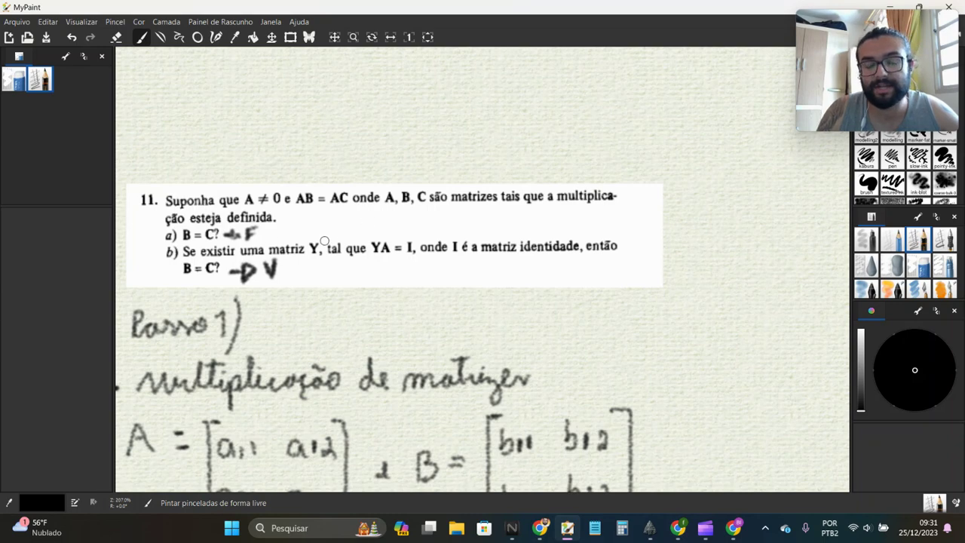
pyautogui.scroll(-3, 332, 183)
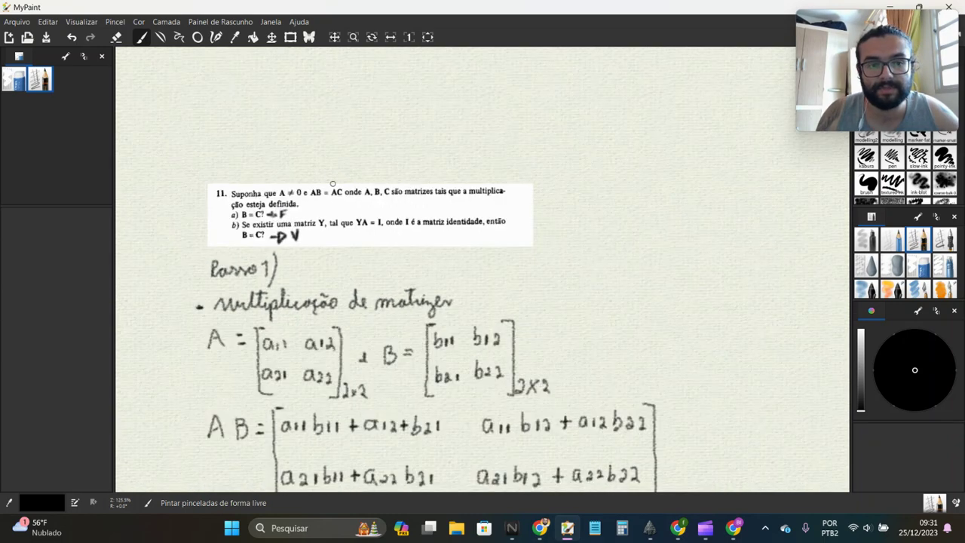
pyautogui.scroll(-1, 332, 183)
pyautogui.moveTo(639, 335); pyautogui.dragTo(544, 219)
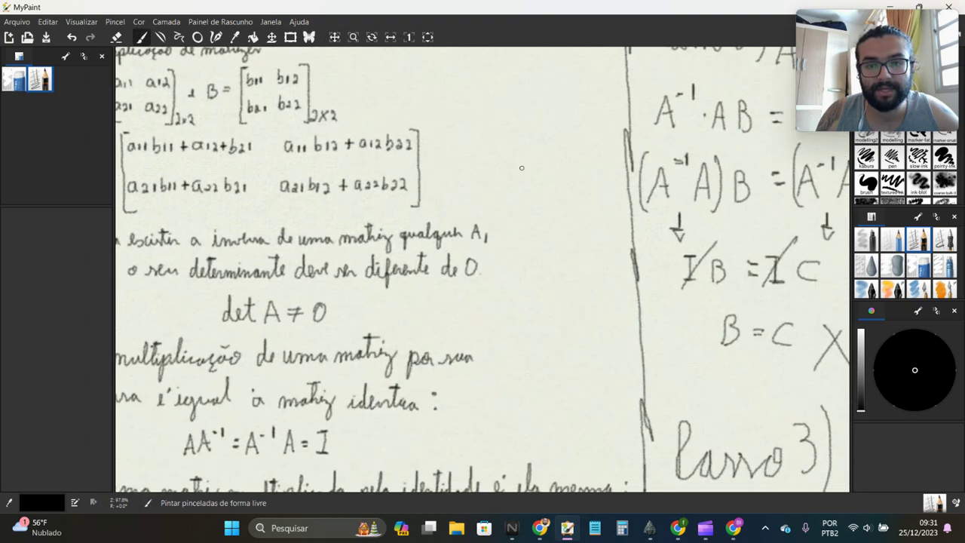
pyautogui.scroll(-1, 545, 218)
pyautogui.hotkey('ctrl', 'n')
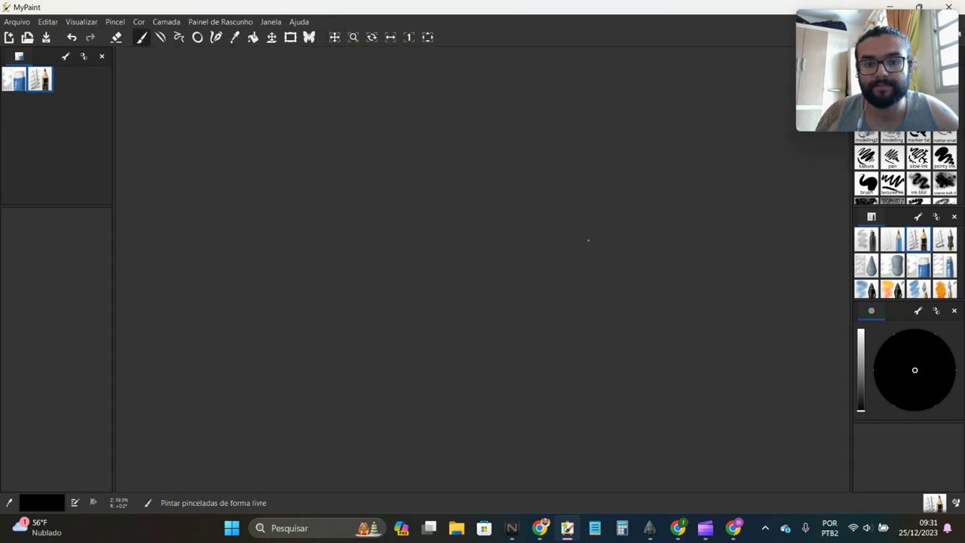
pyautogui.press('space')
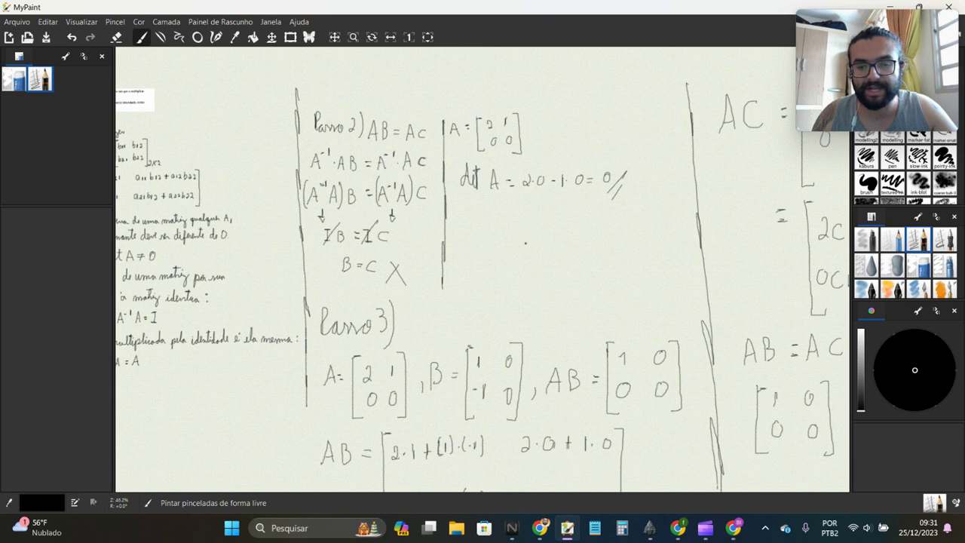
pyautogui.scroll(-2, 542, 223)
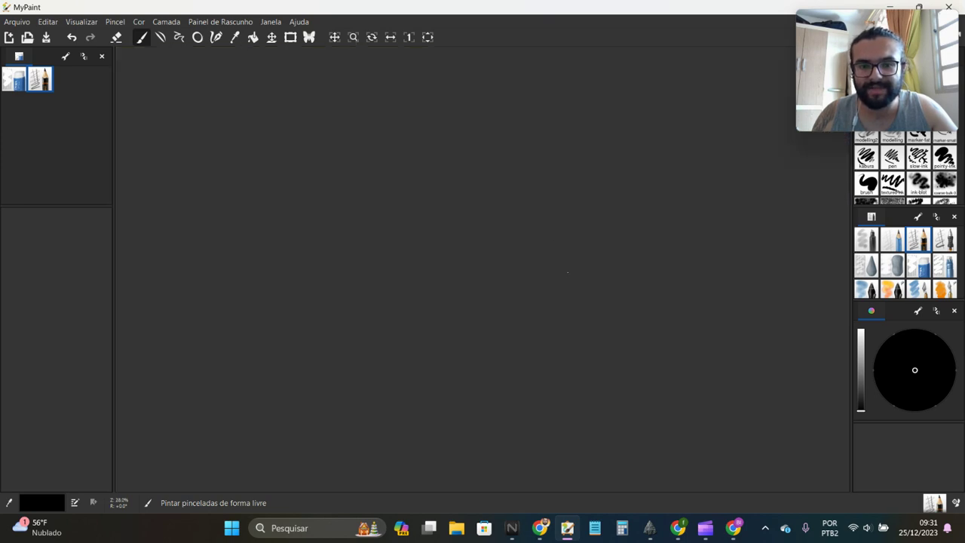
pyautogui.moveTo(568, 275); pyautogui.dragTo(398, 165)
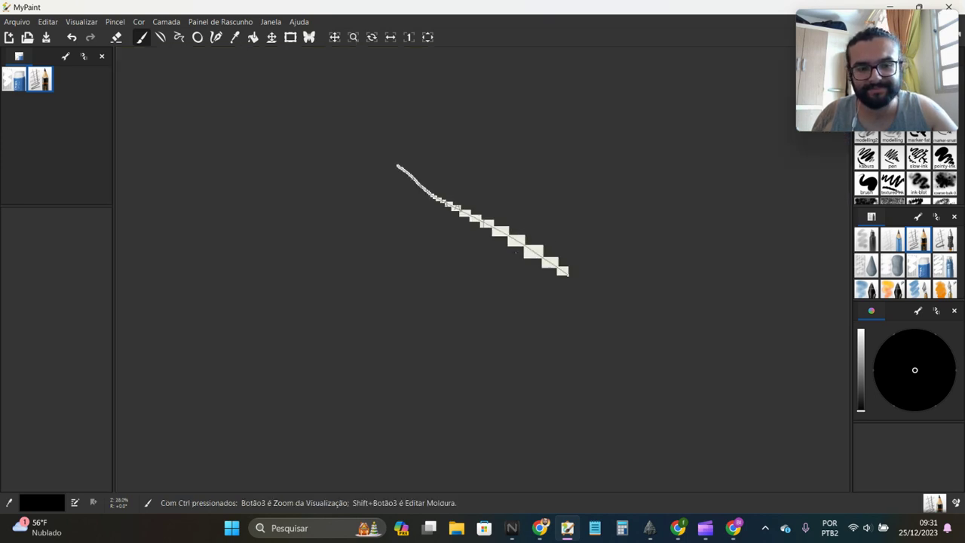
pyautogui.hotkey('ctrl', 'z')
pyautogui.hotkey('ctrl', 'y')
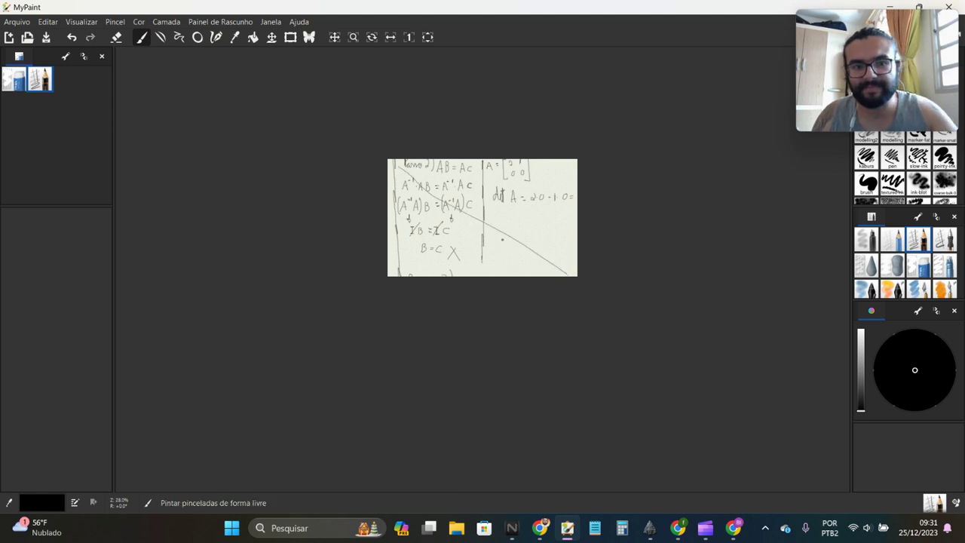
pyautogui.hotkey('ctrl', 'z')
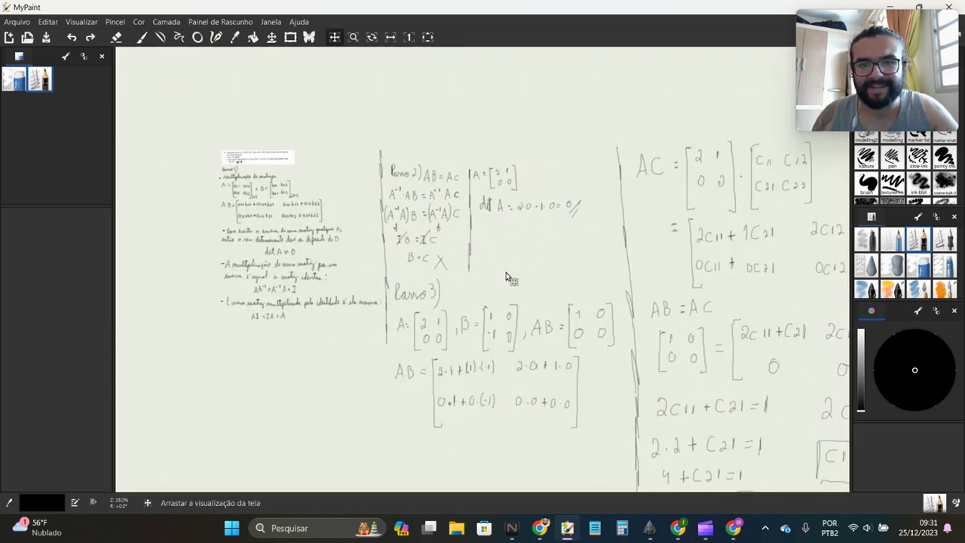
pyautogui.moveTo(585, 255); pyautogui.dragTo(237, 178)
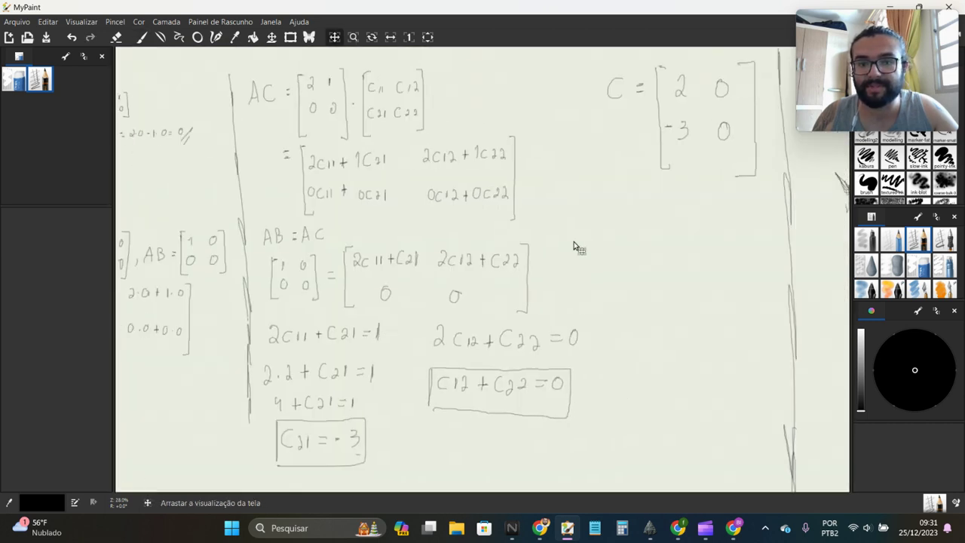
pyautogui.moveTo(578, 248)
pyautogui.mouseDown()
pyautogui.moveTo(454, 283)
pyautogui.moveTo(223, 230)
pyautogui.mouseUp()
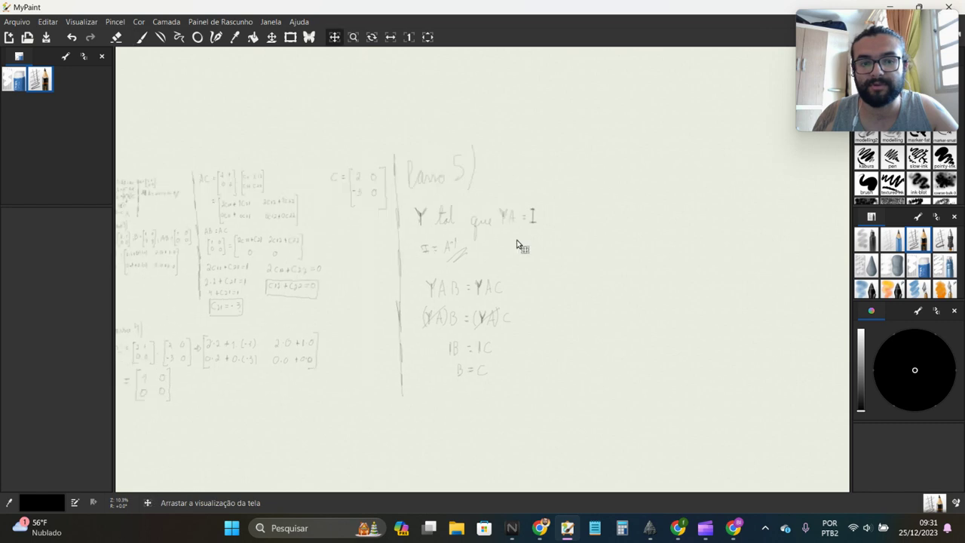
pyautogui.moveTo(517, 244); pyautogui.dragTo(784, 249)
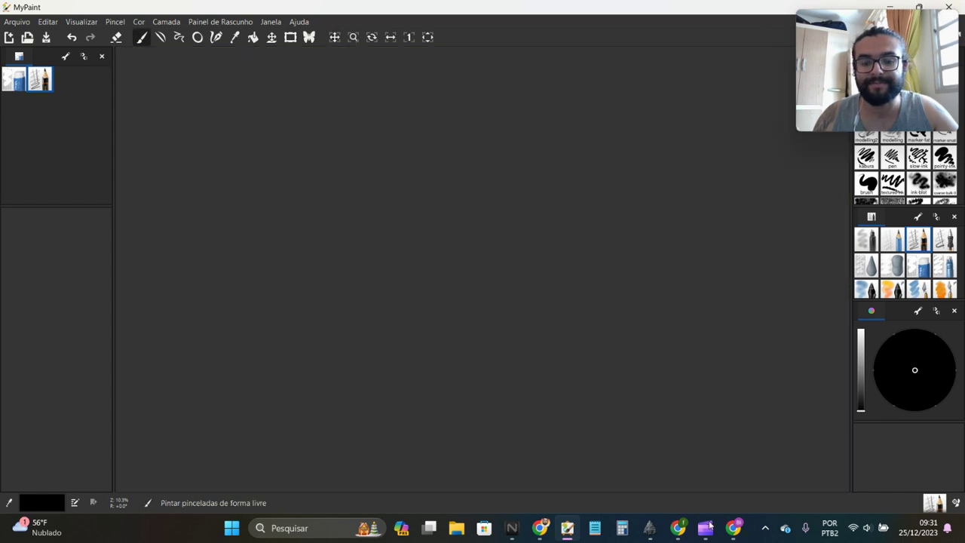